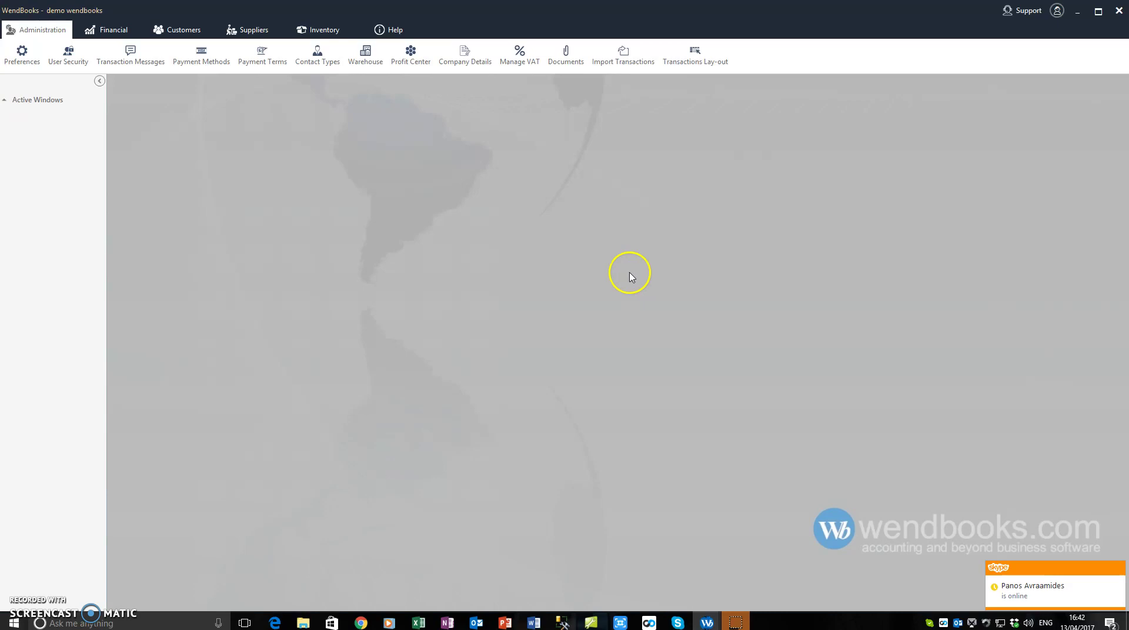
Step: Open the list of transaction messages in the administration area
left_click(51, 33)
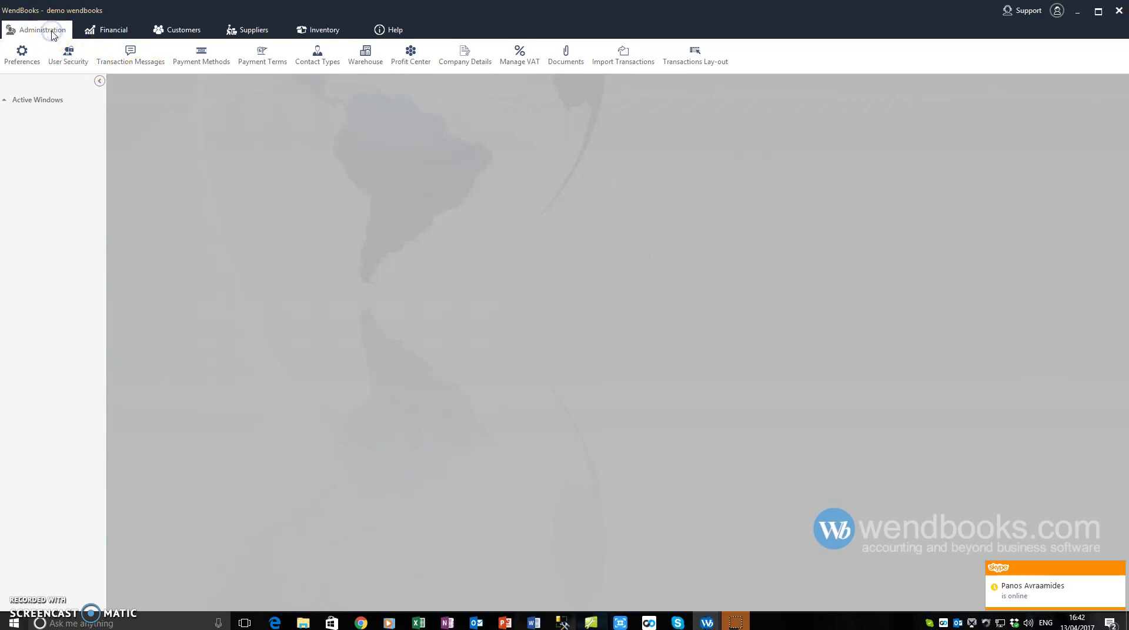
left_click(135, 64)
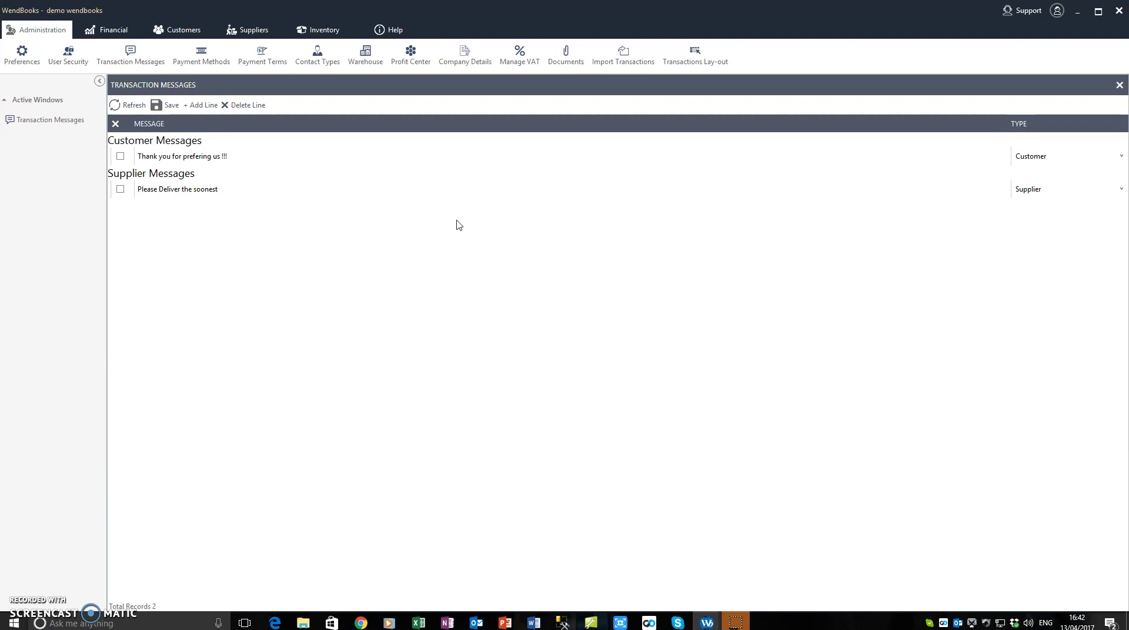
Step: Start a new customer invoice and set its customer message to "Thank you for prefering us !!!"
left_click(176, 30)
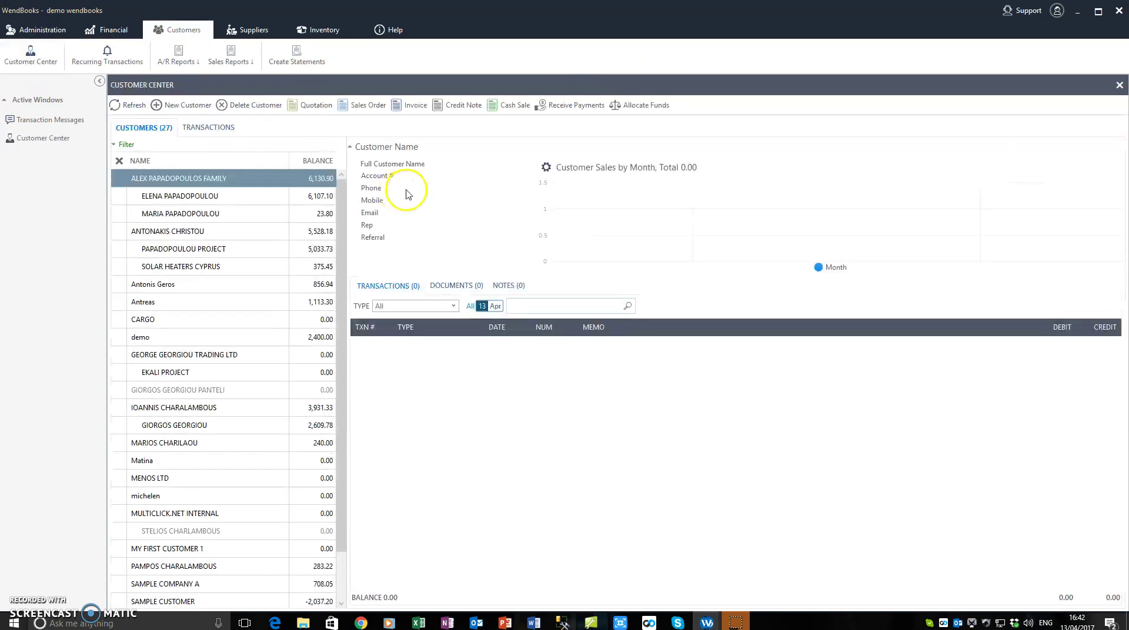
left_click(394, 107)
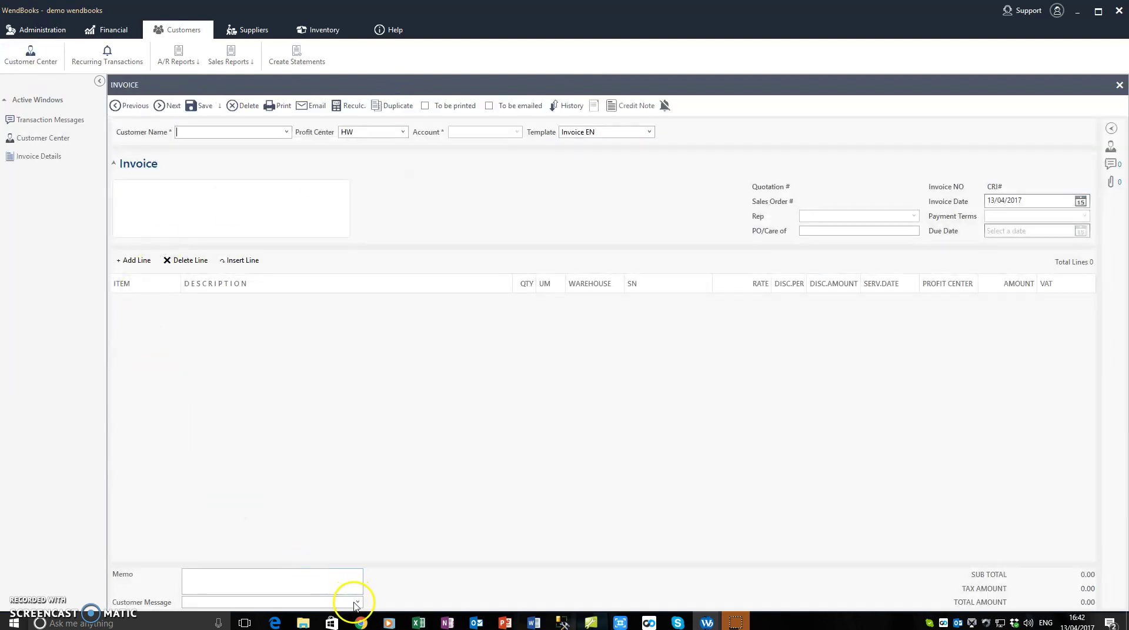
left_click(358, 602)
left_click(317, 616)
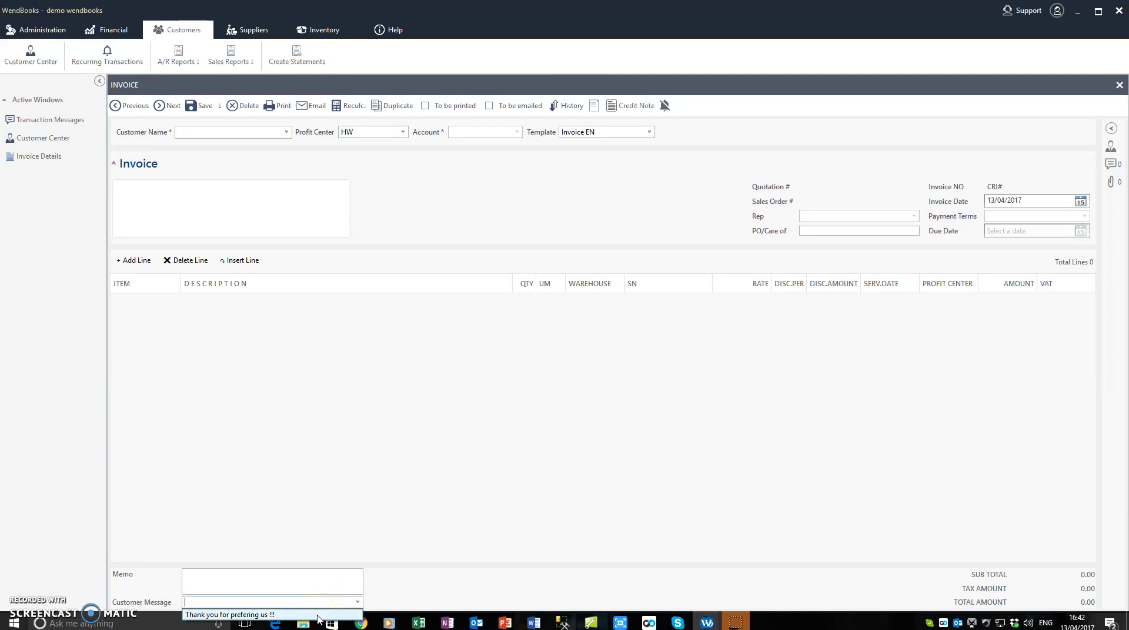
left_click(317, 615)
left_click(319, 577)
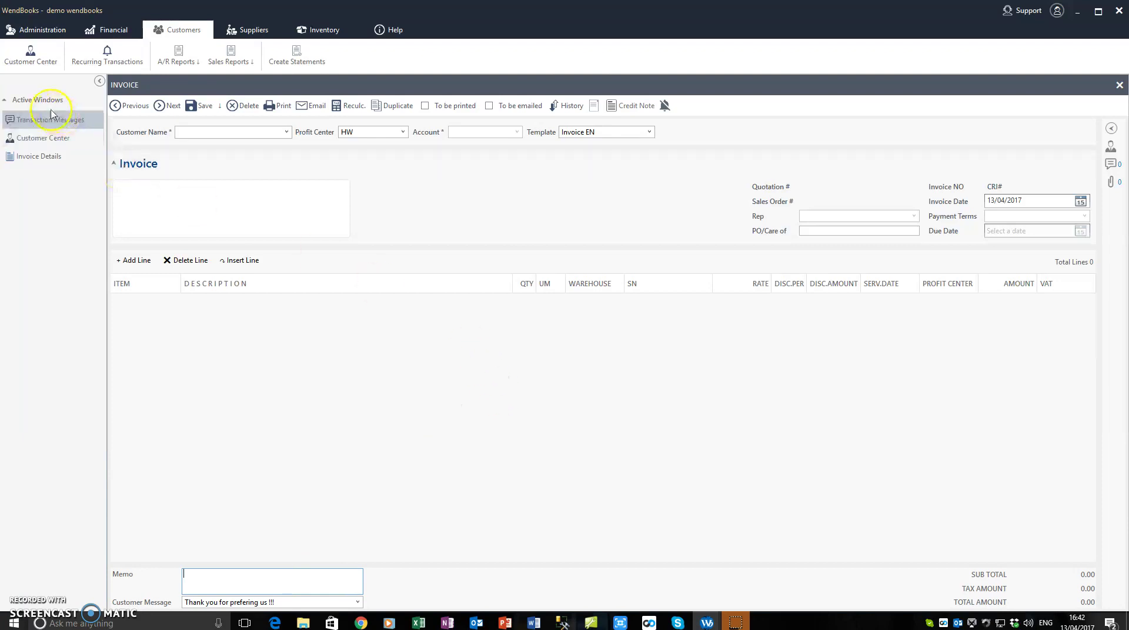
Step: Add the transaction message "Thank you for your payment" with type Customer, save it and close the transaction messages
left_click(88, 30)
left_click(38, 30)
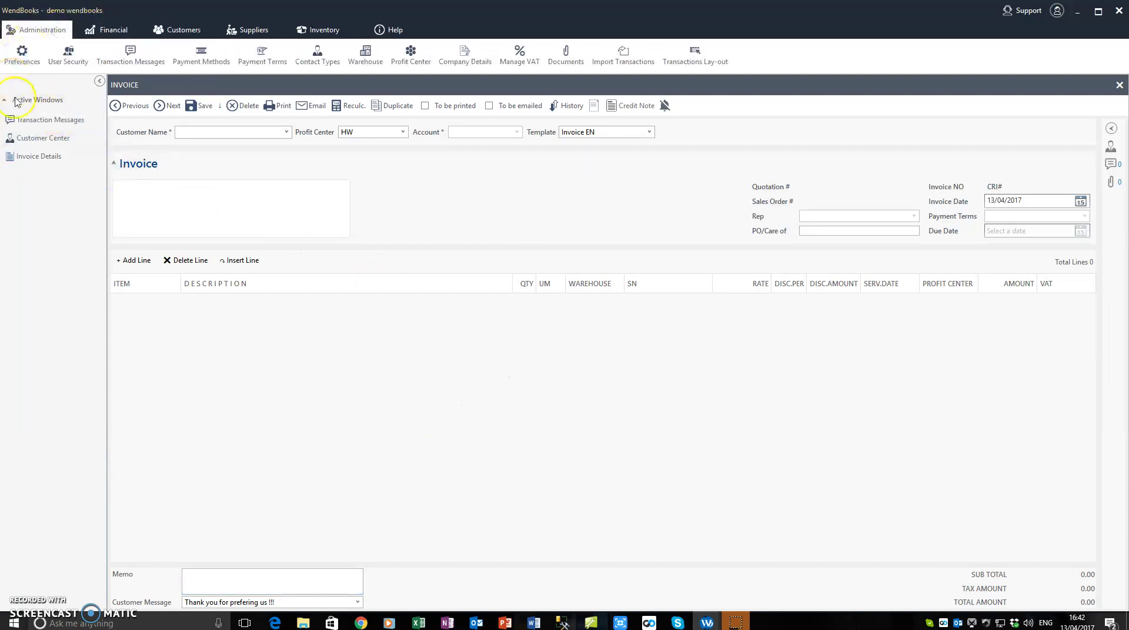
left_click(39, 119)
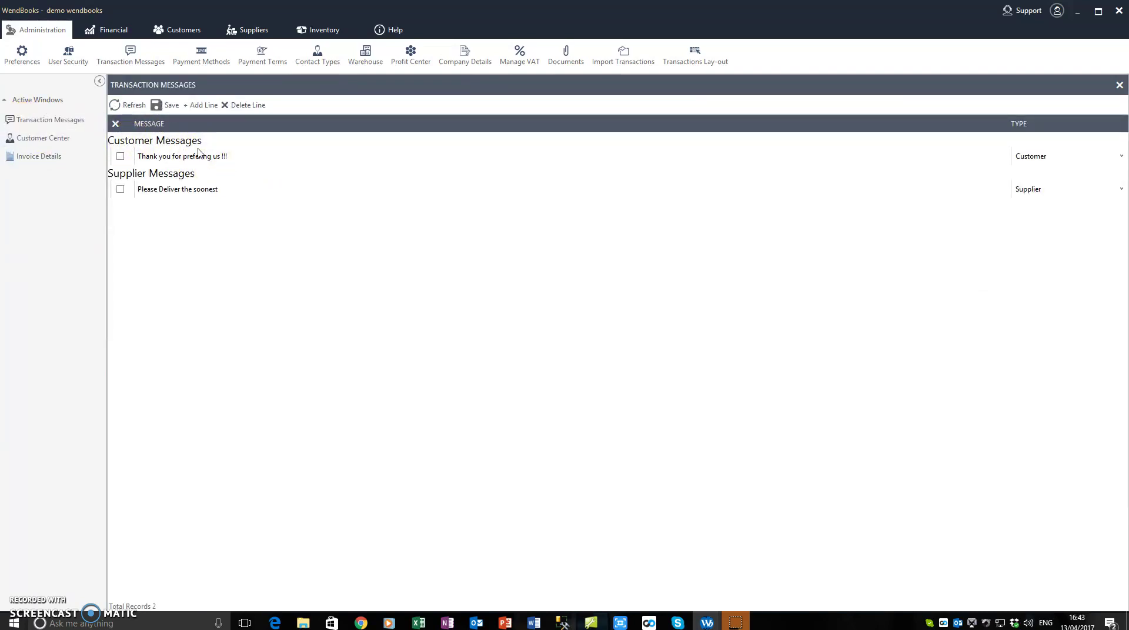
left_click(201, 107)
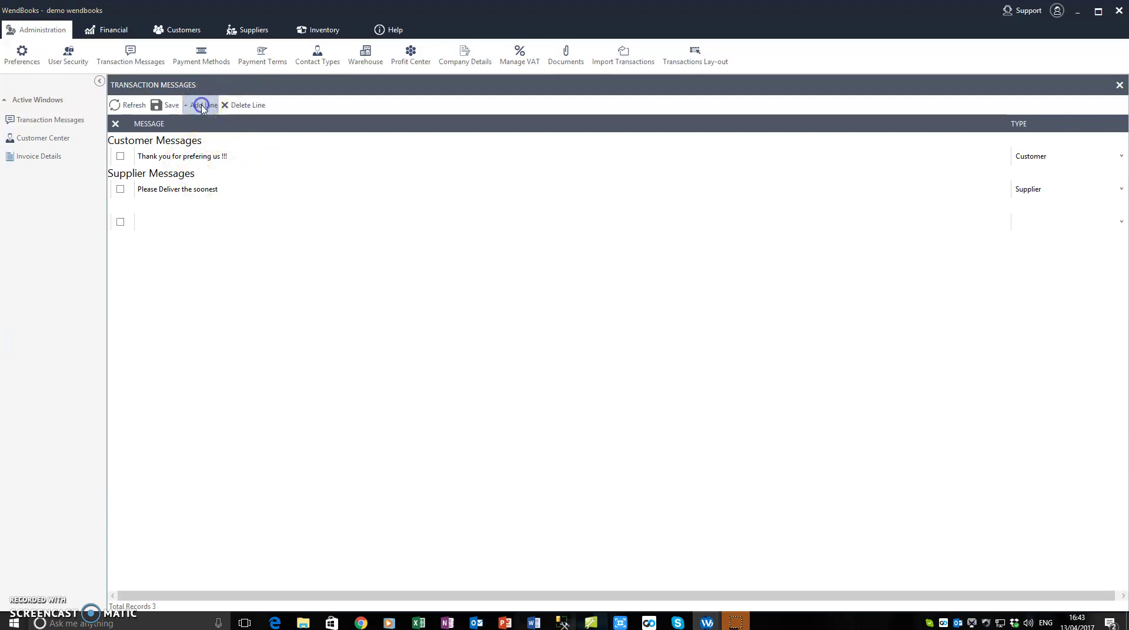
left_click(147, 221)
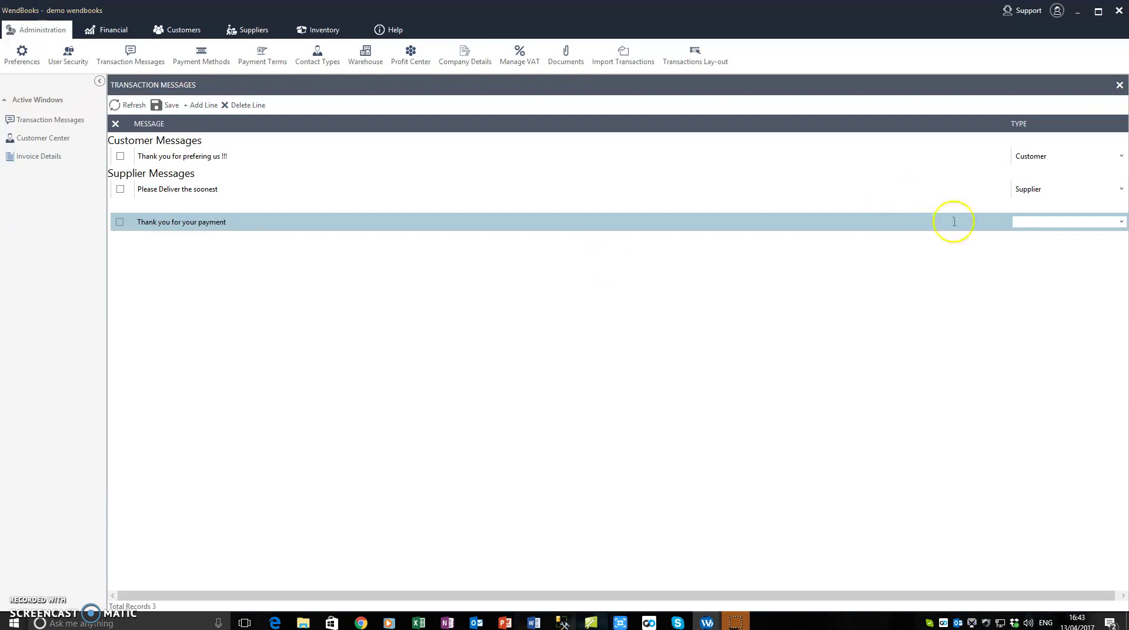
left_click(1121, 222)
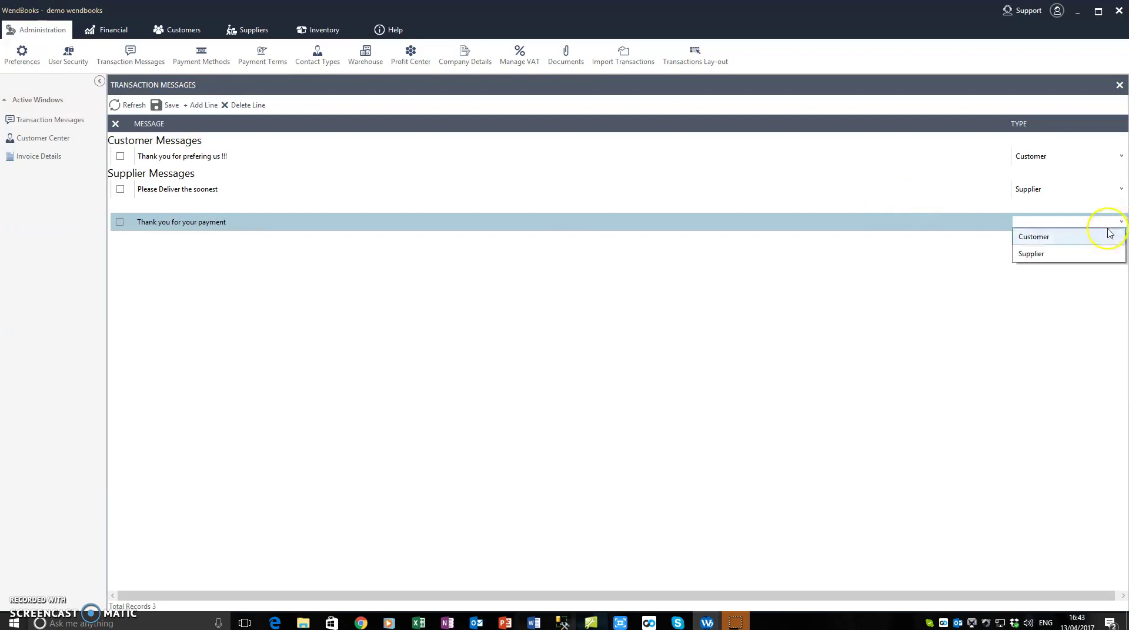
left_click(1075, 241)
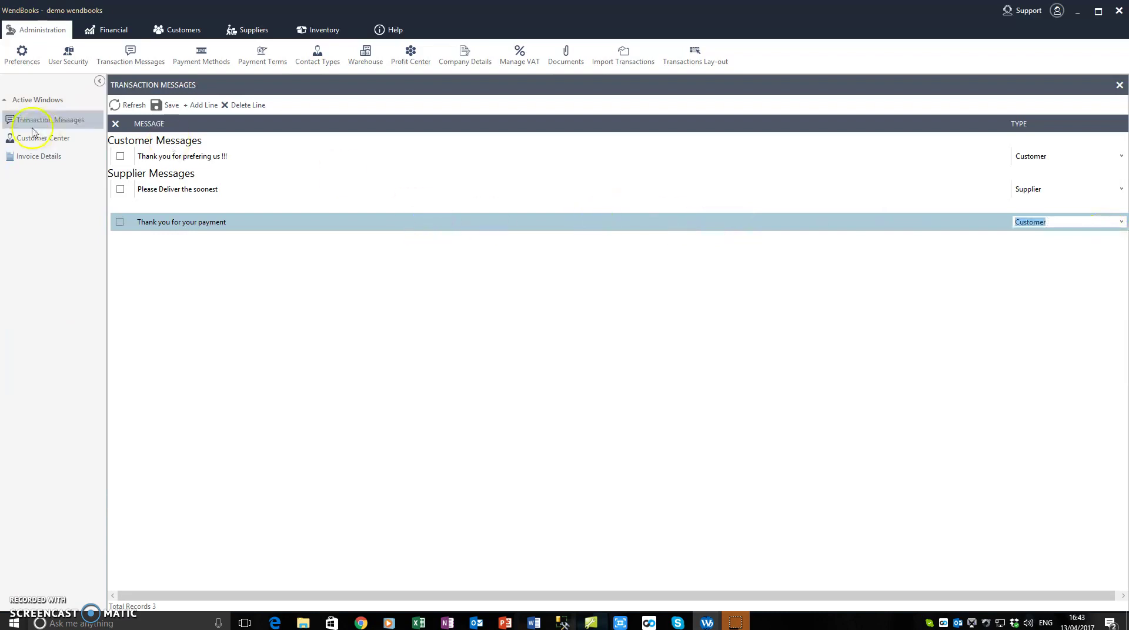
left_click(164, 105)
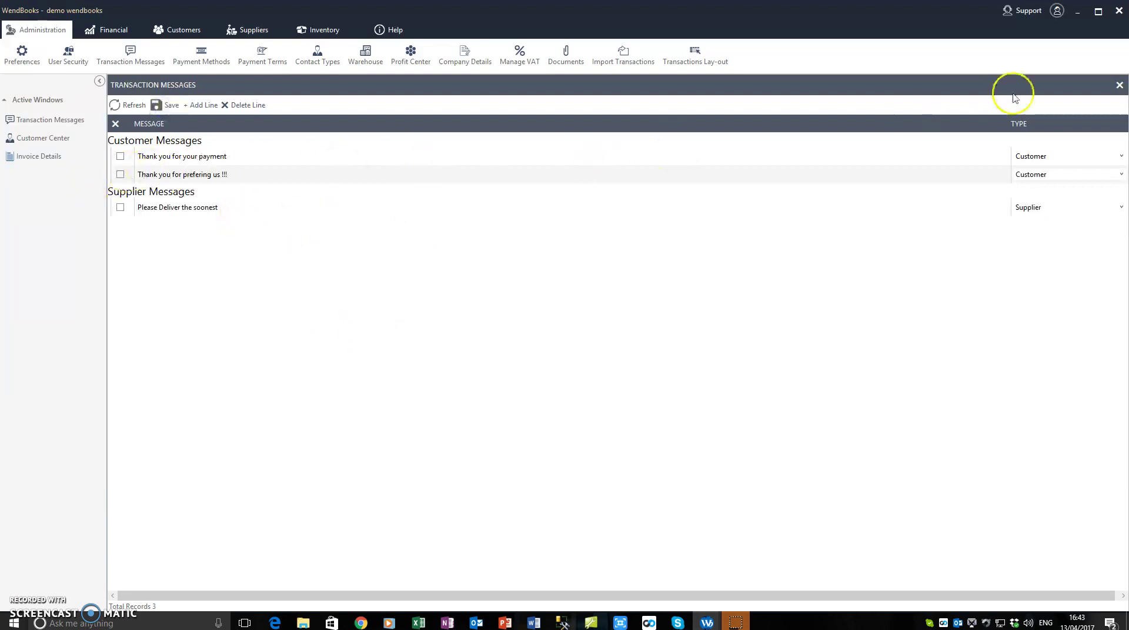
left_click(1119, 85)
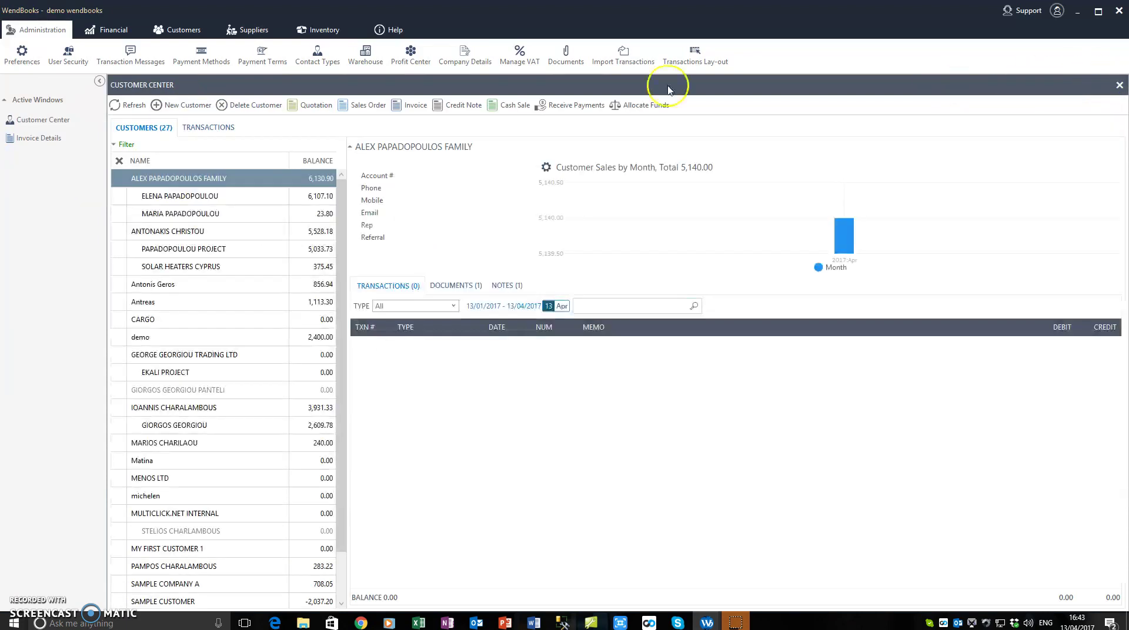
Step: Add a payment method of type Cash named "Other" and save the payment methods list
left_click(189, 56)
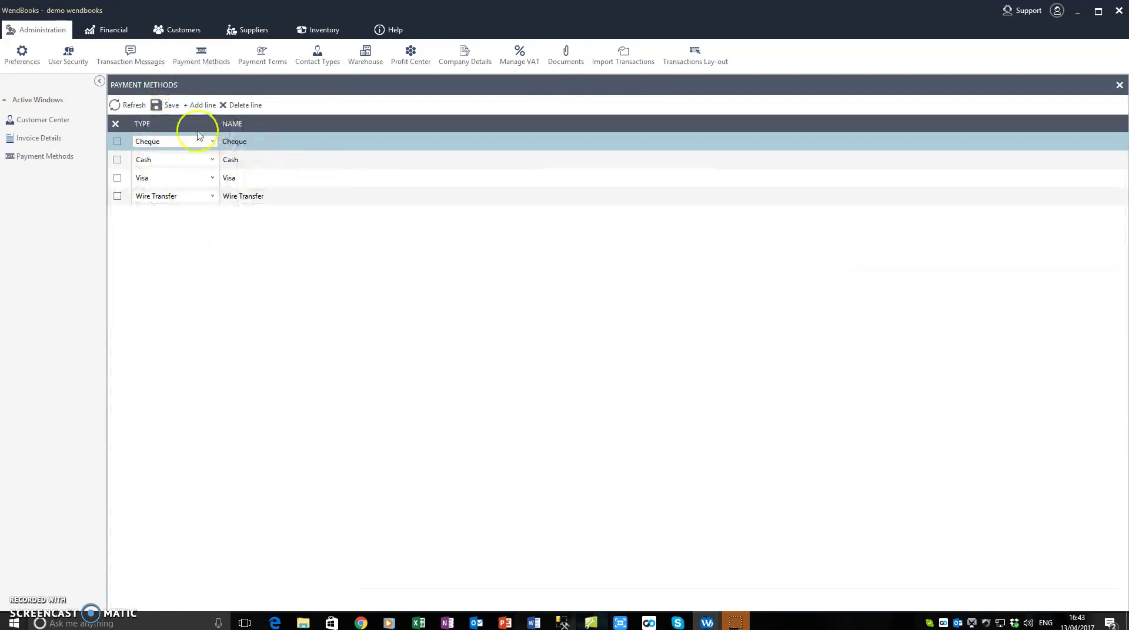
left_click(280, 176)
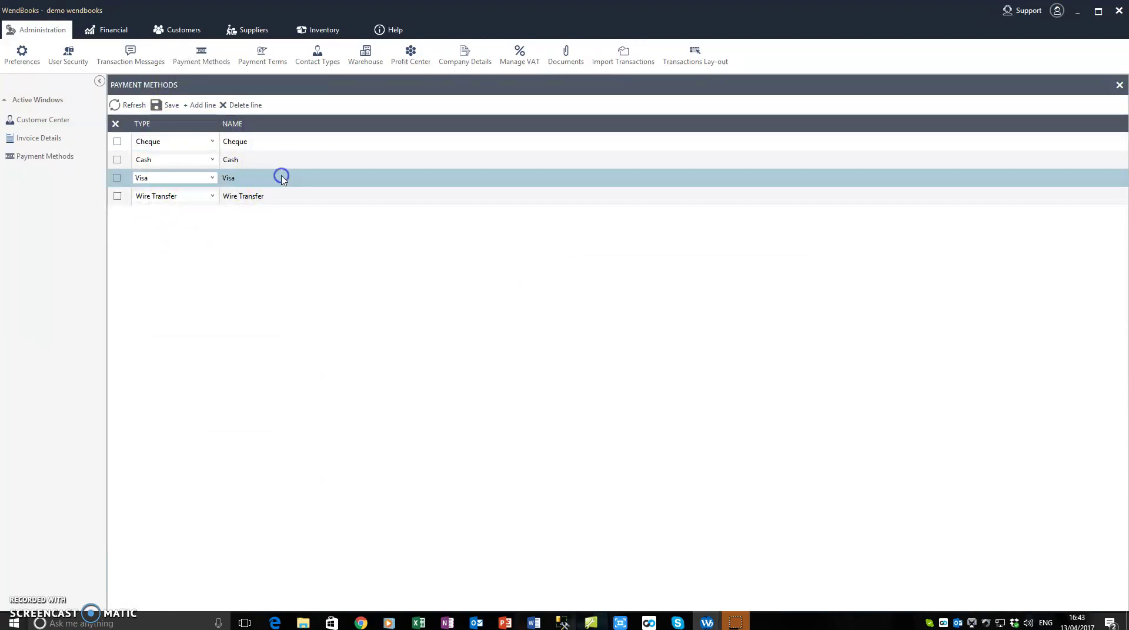
left_click(199, 104)
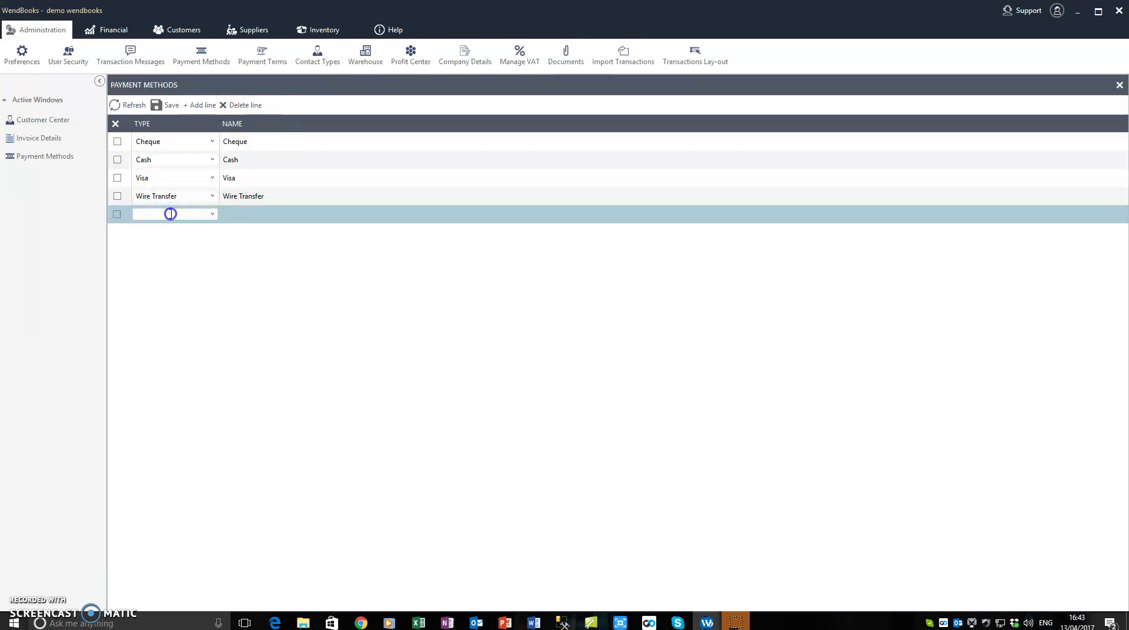
left_click(212, 215)
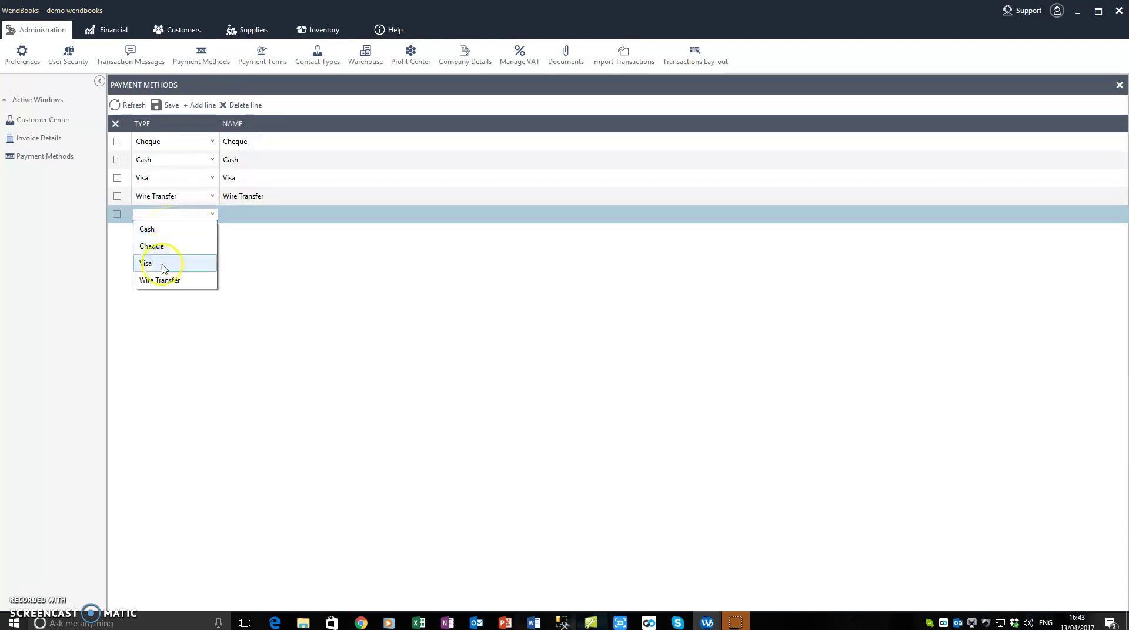
left_click(167, 230)
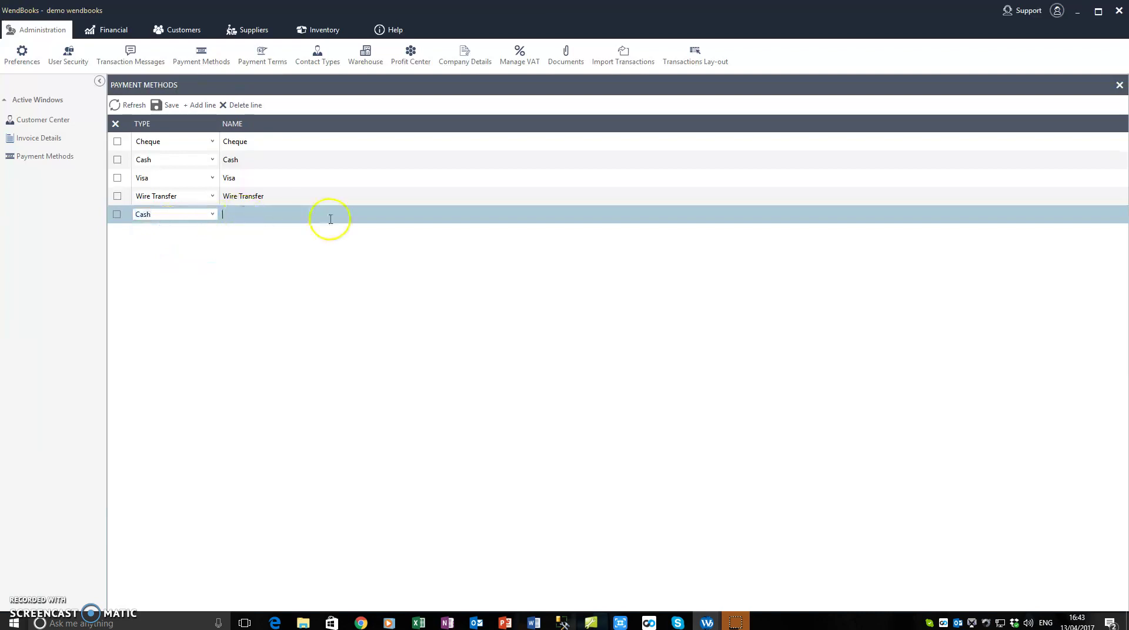
type("Other")
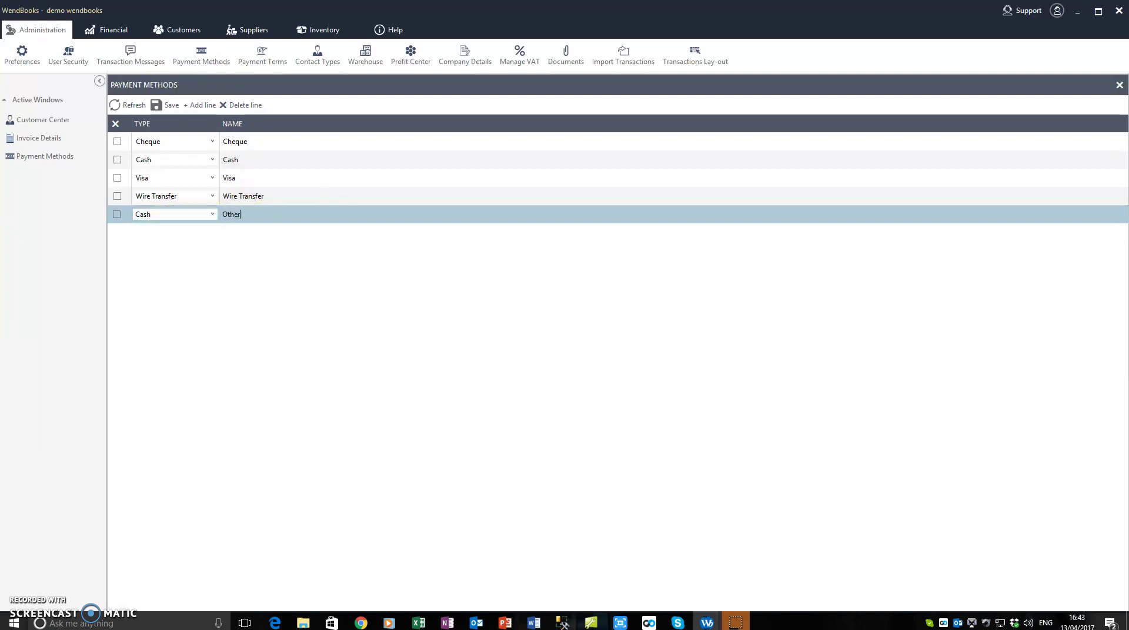
left_click(393, 198)
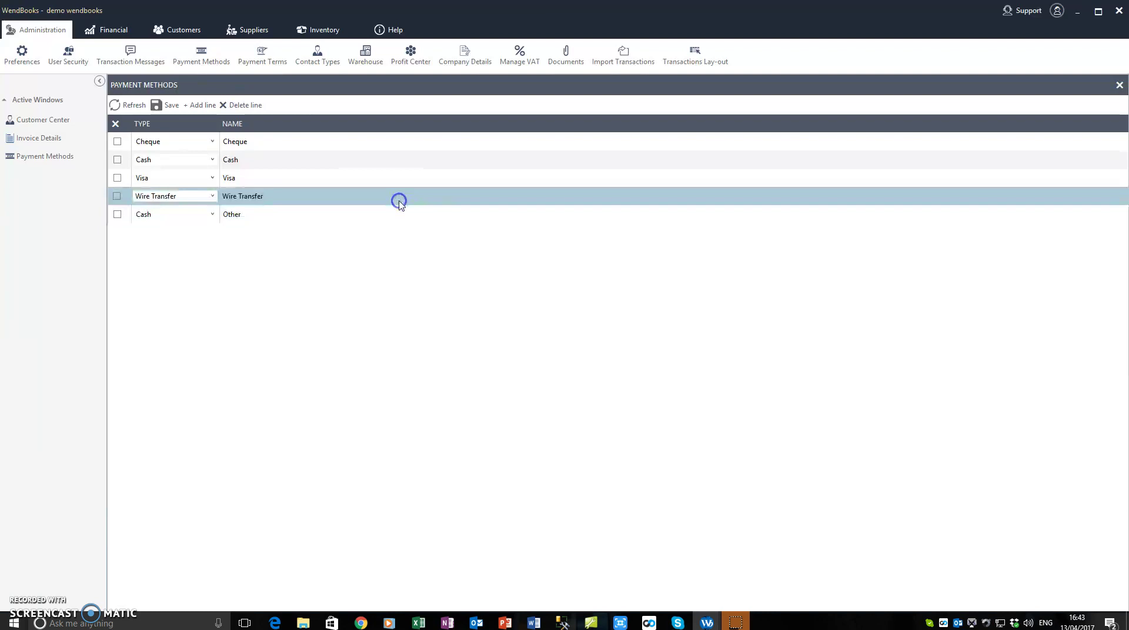
left_click(170, 109)
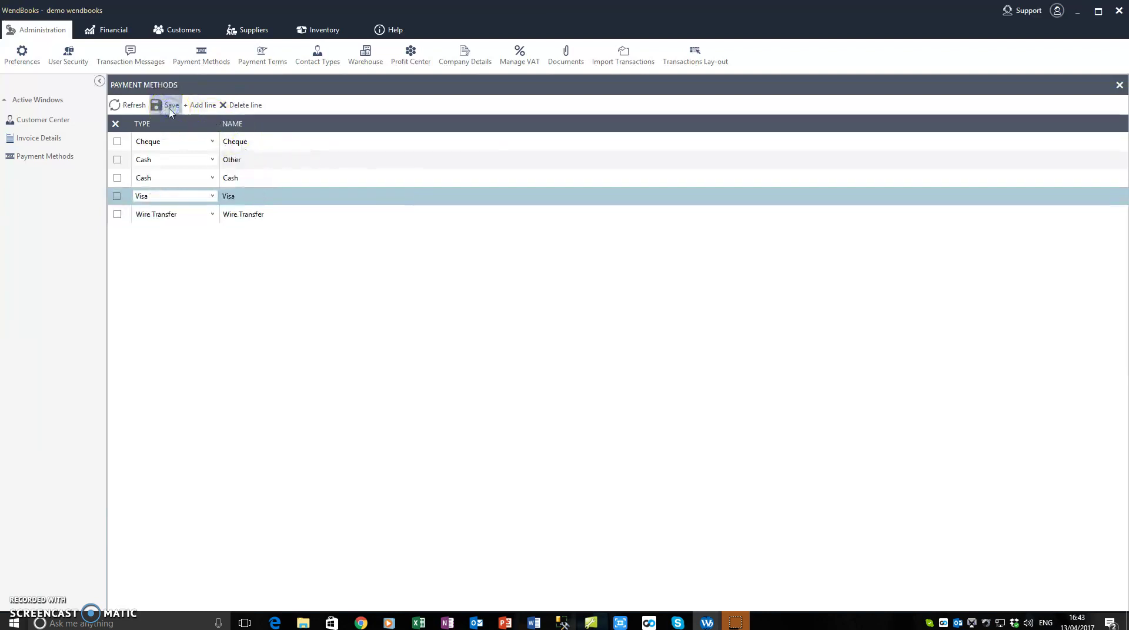
Step: Close the open windows and discard the unsaved invoice
left_click(1120, 87)
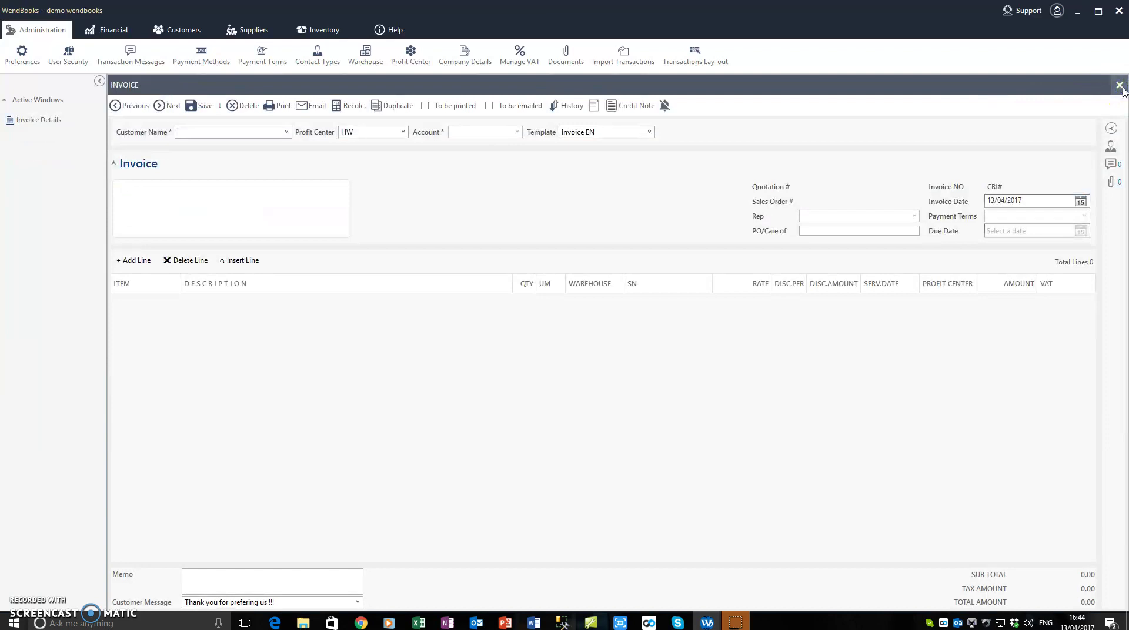
left_click(1122, 89)
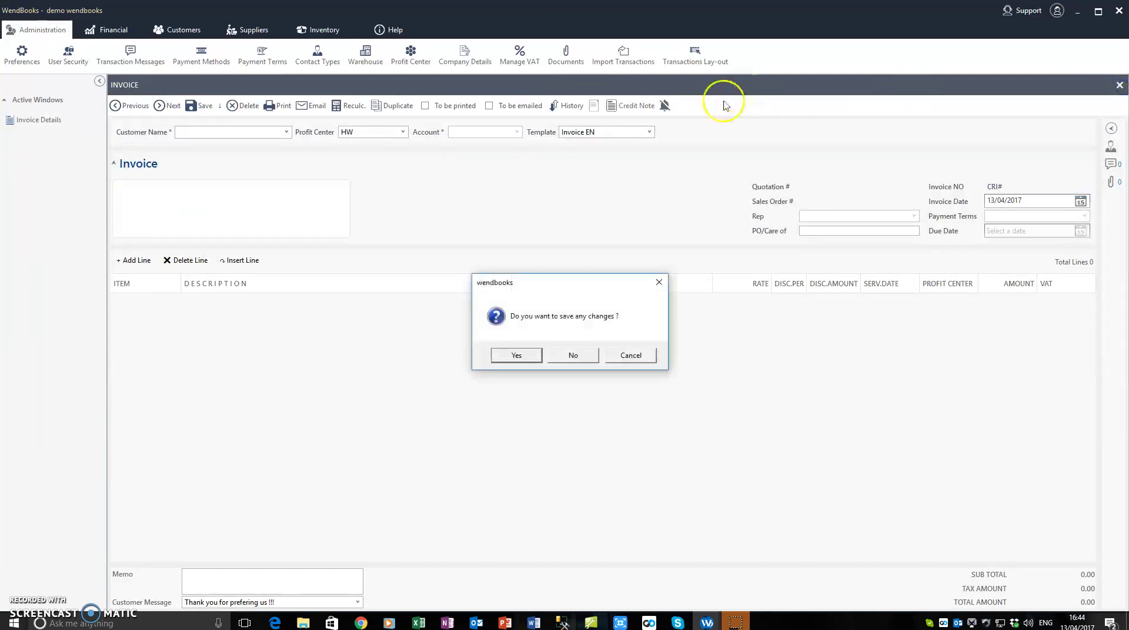
left_click(577, 351)
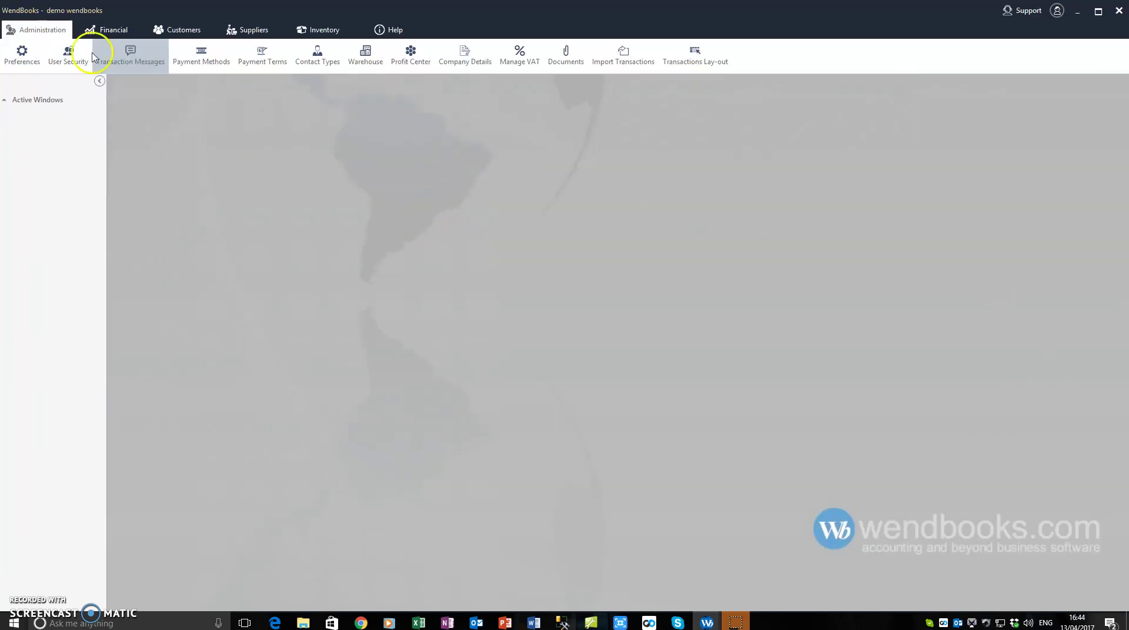
Step: Start a customer payment receipt with the payment method Other, and close it without saving
left_click(179, 30)
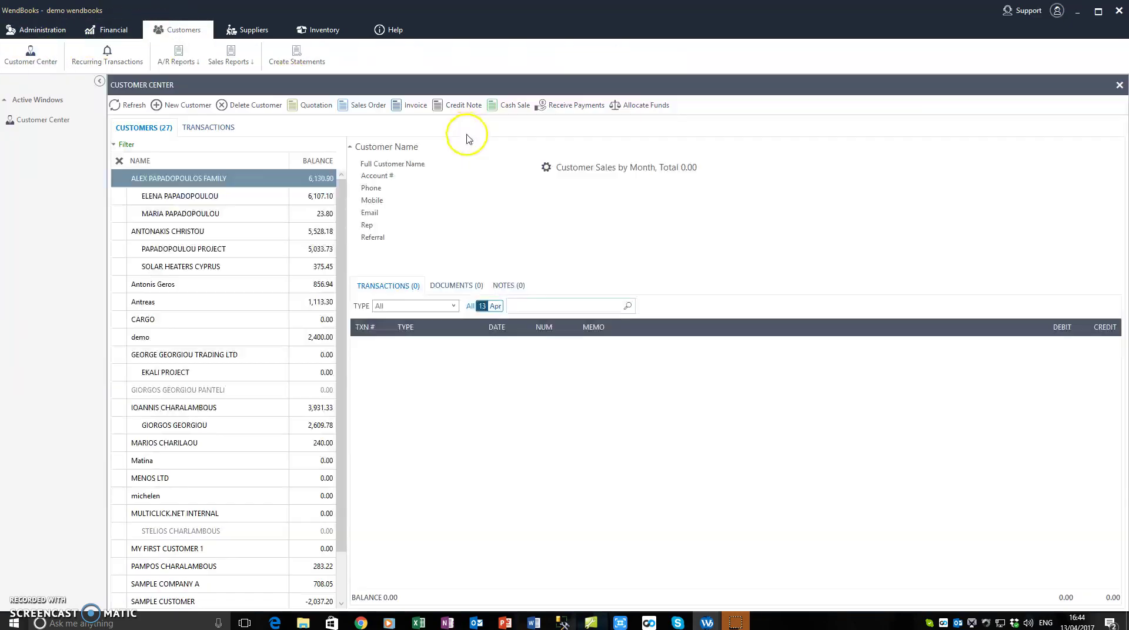
left_click(567, 110)
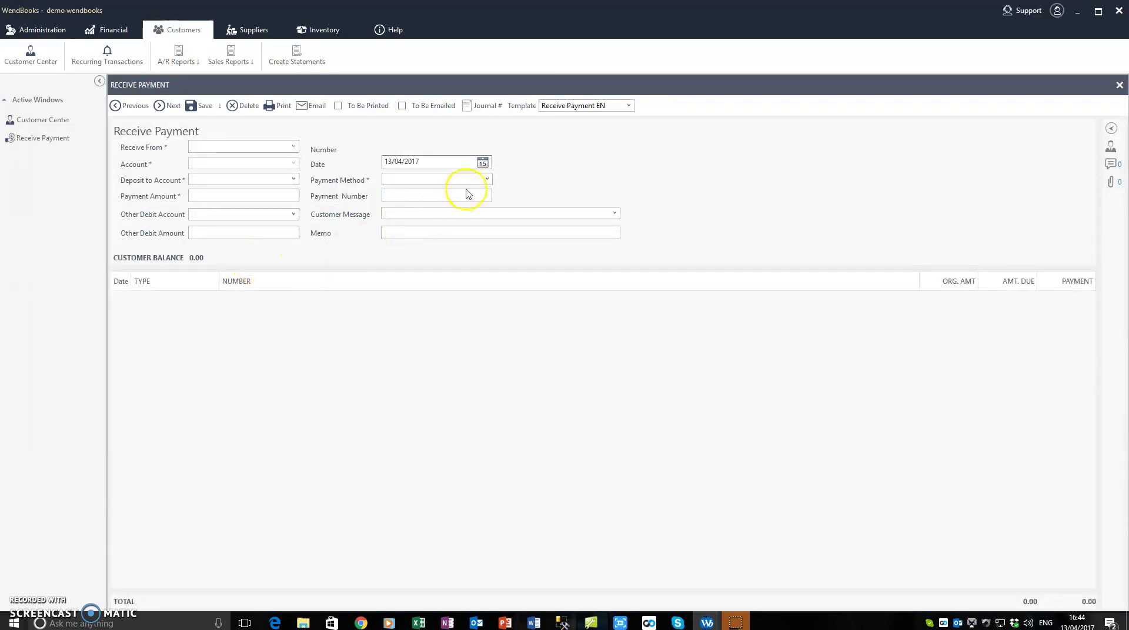
left_click(487, 179)
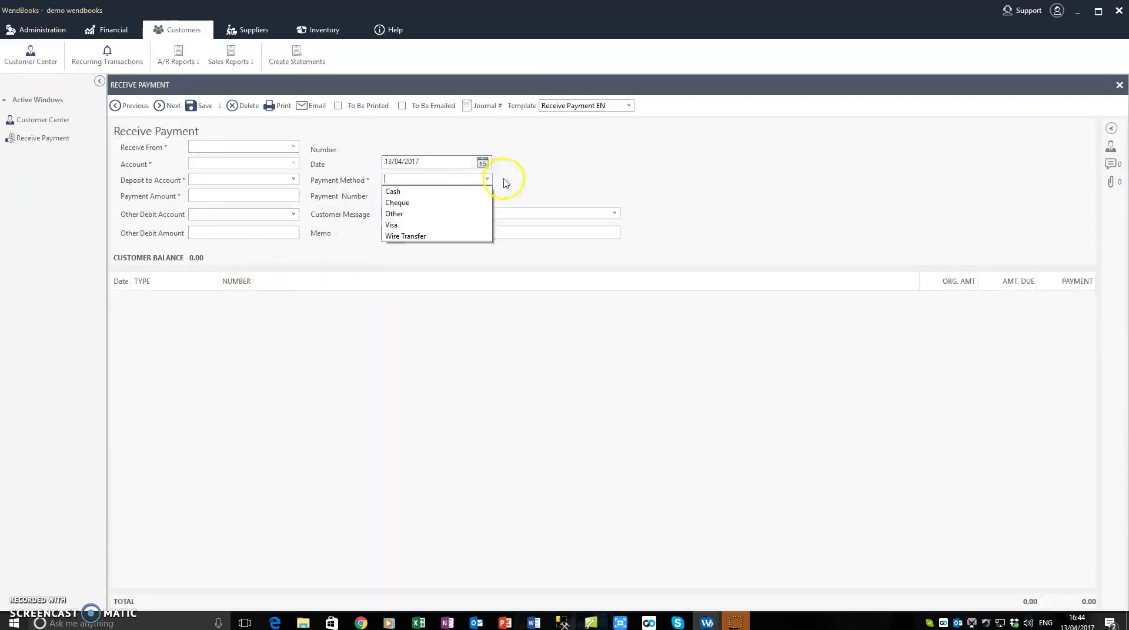
left_click(410, 215)
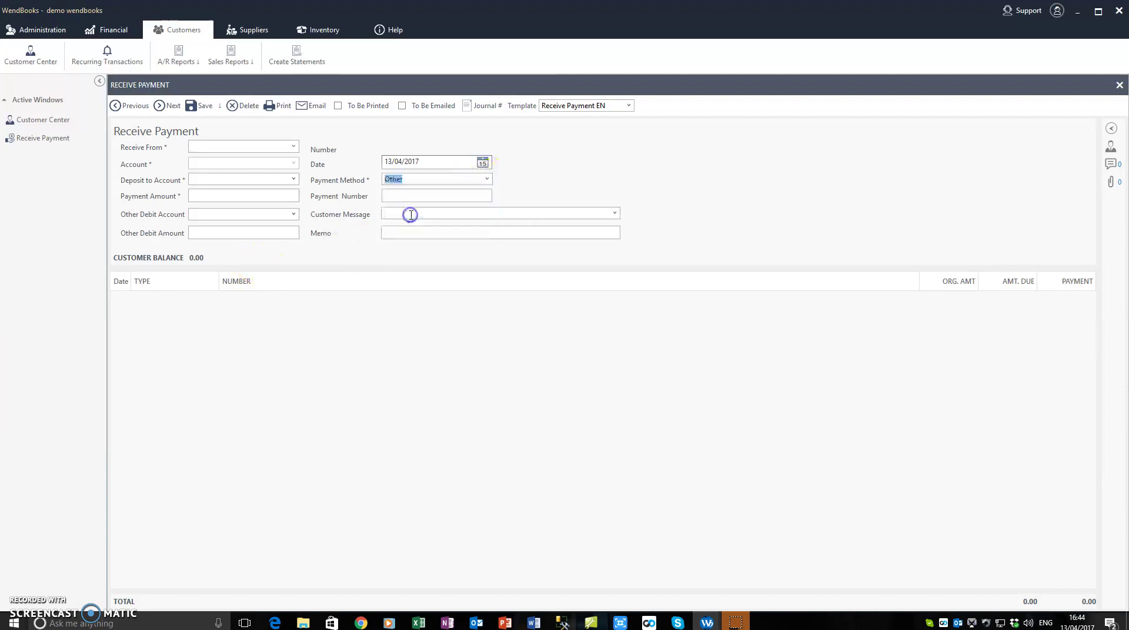
left_click(1119, 85)
left_click(572, 355)
Step: Start a supplier bill payment with the payment method Other, and close it without saving
left_click(247, 29)
left_click(30, 54)
left_click(522, 104)
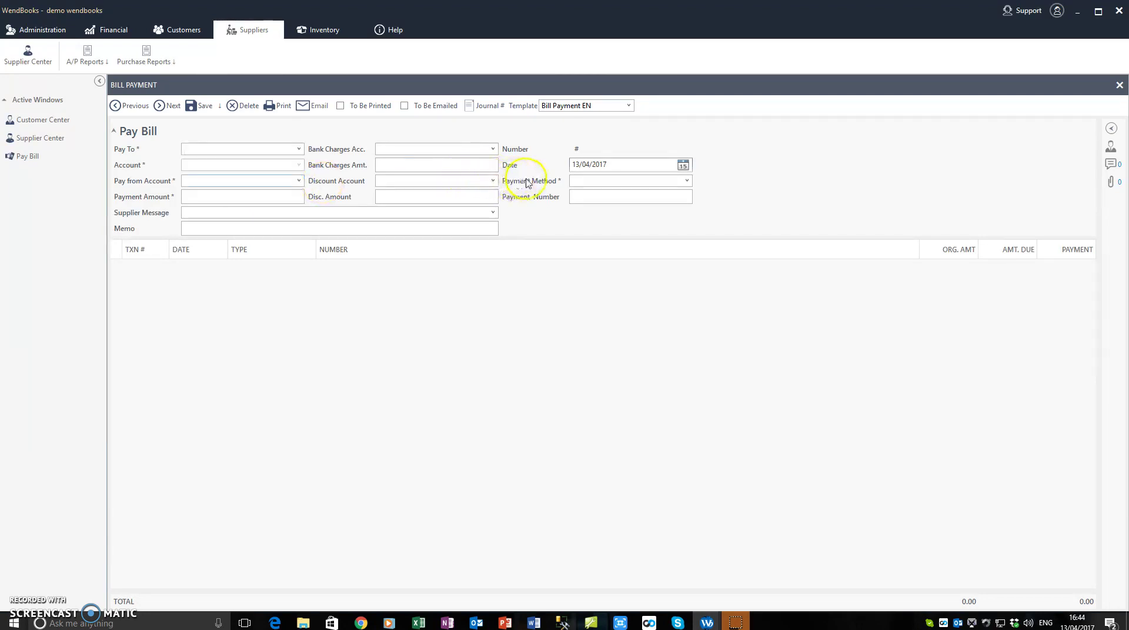
left_click(685, 181)
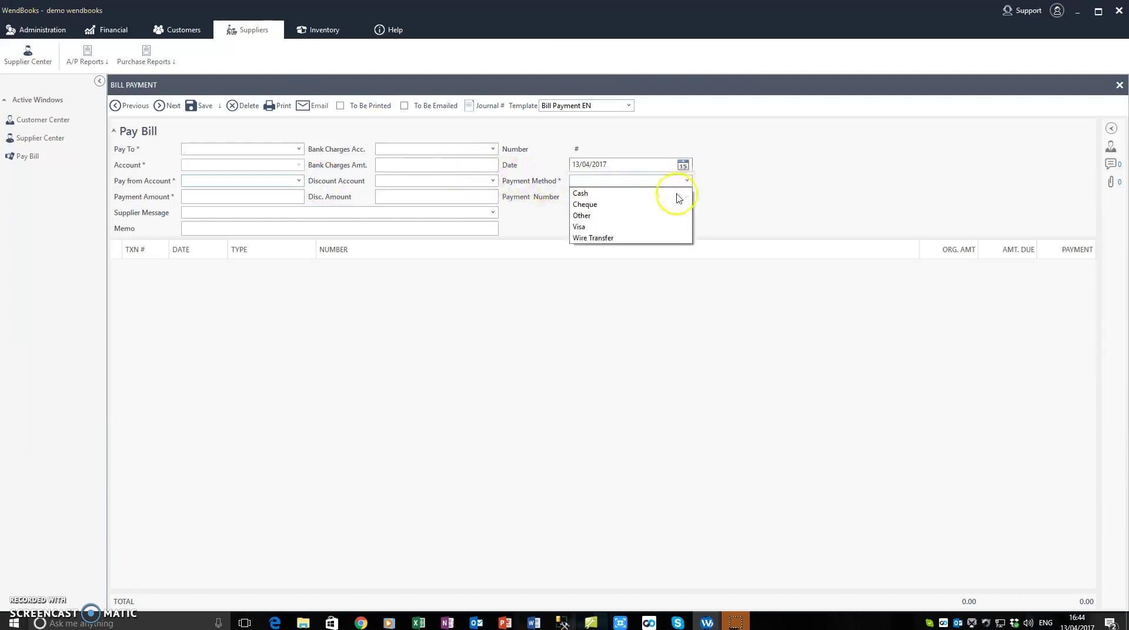
left_click(663, 219)
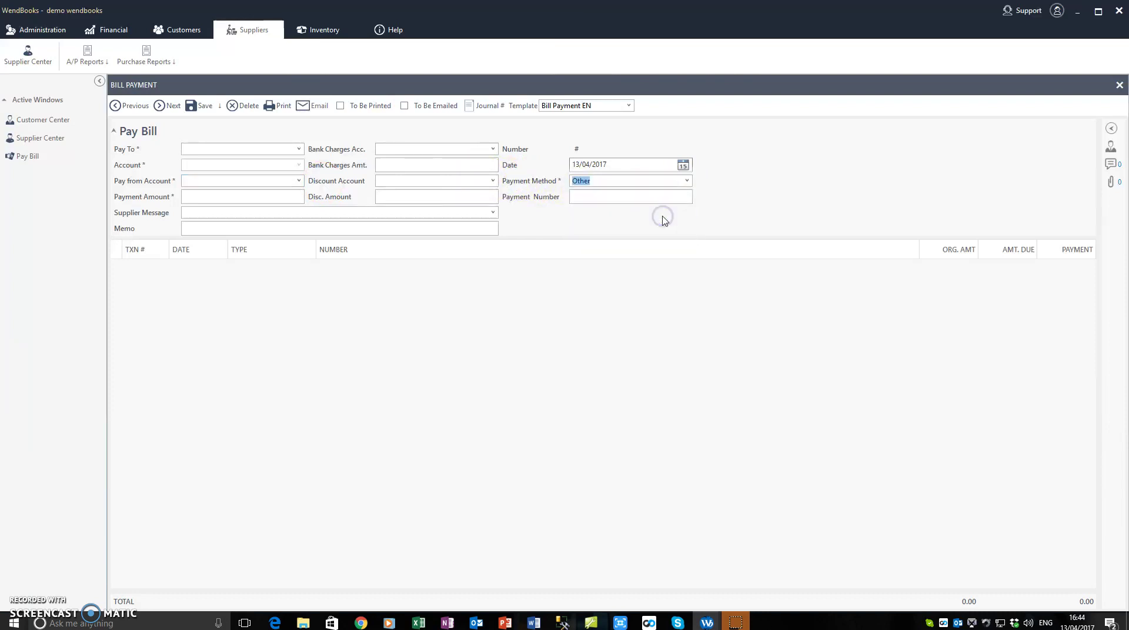
left_click(1120, 84)
left_click(573, 356)
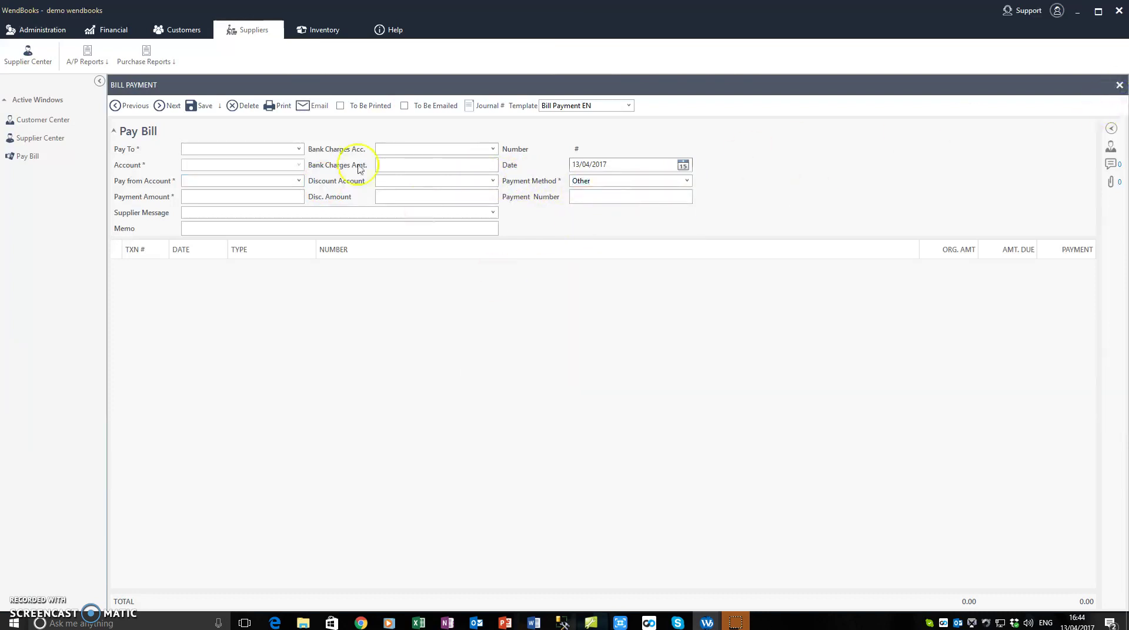
Step: Return to the administration functions and close the remaining supplier and customer center windows
left_click(20, 33)
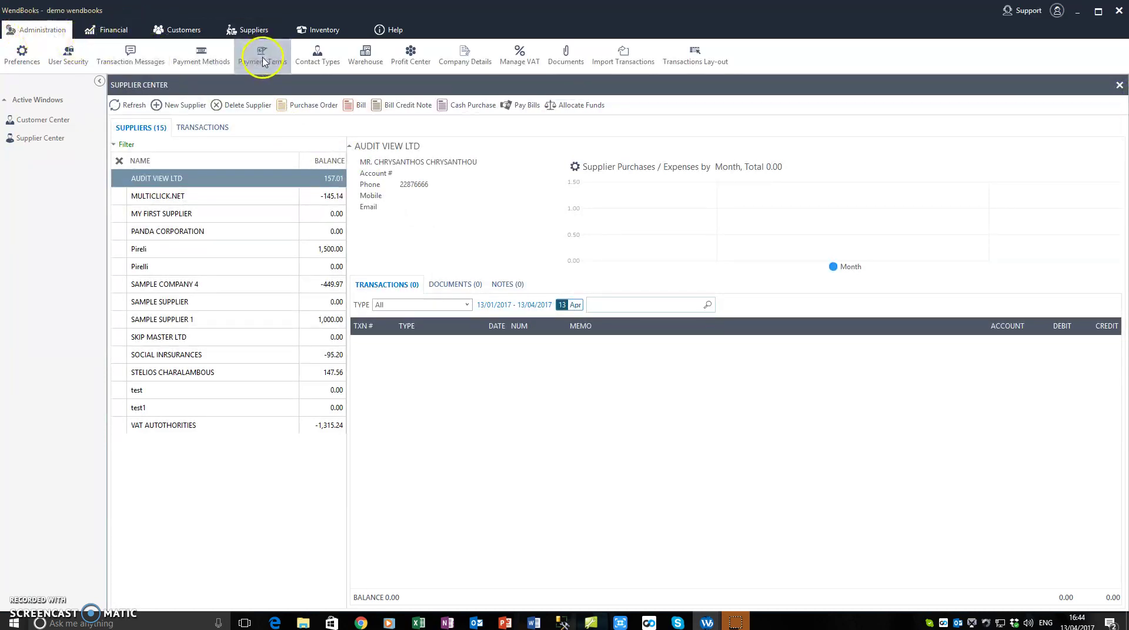
left_click(1120, 85)
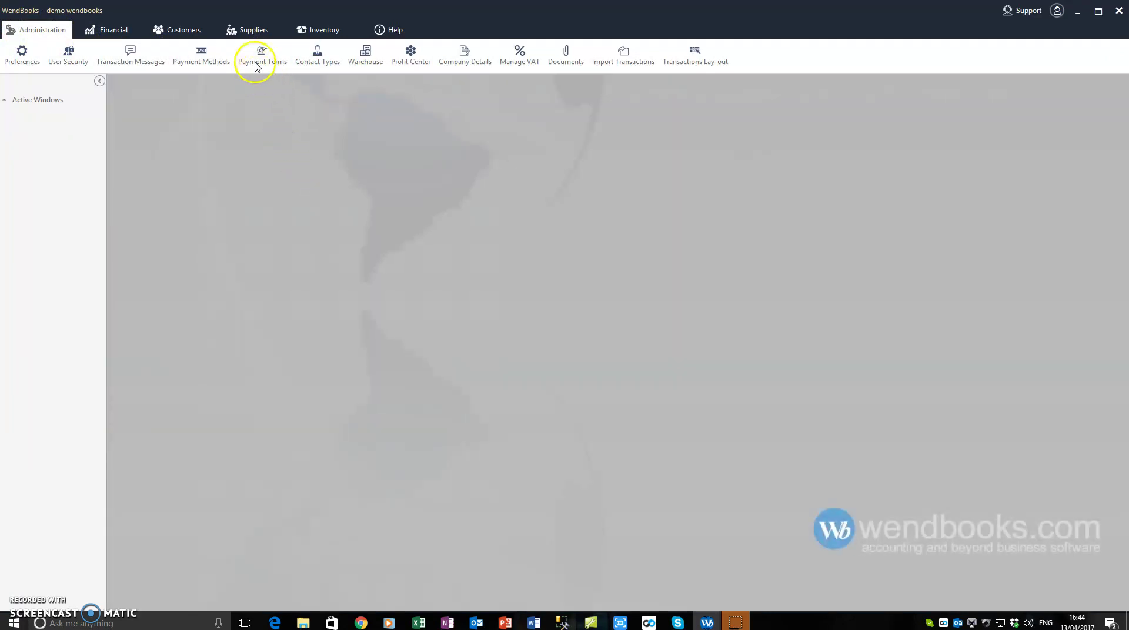
Step: Open the payment terms list, examine its lines from NET 30 through NET 70, and close the list
left_click(254, 59)
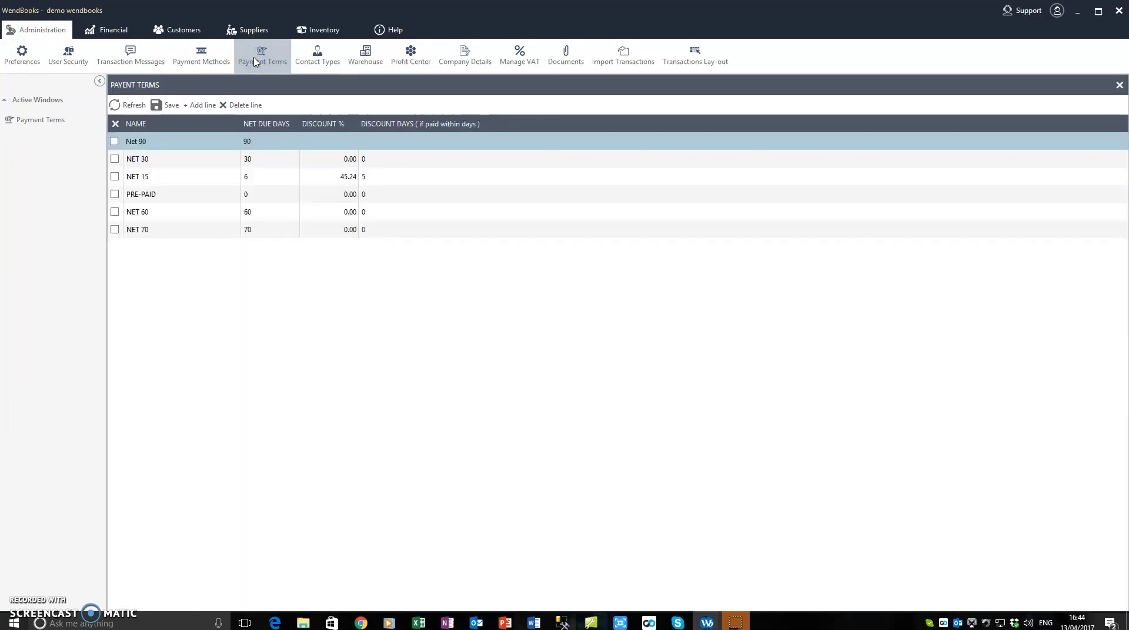
left_click(197, 158)
left_click(194, 176)
left_click(191, 194)
left_click(189, 211)
left_click(186, 228)
left_click(189, 214)
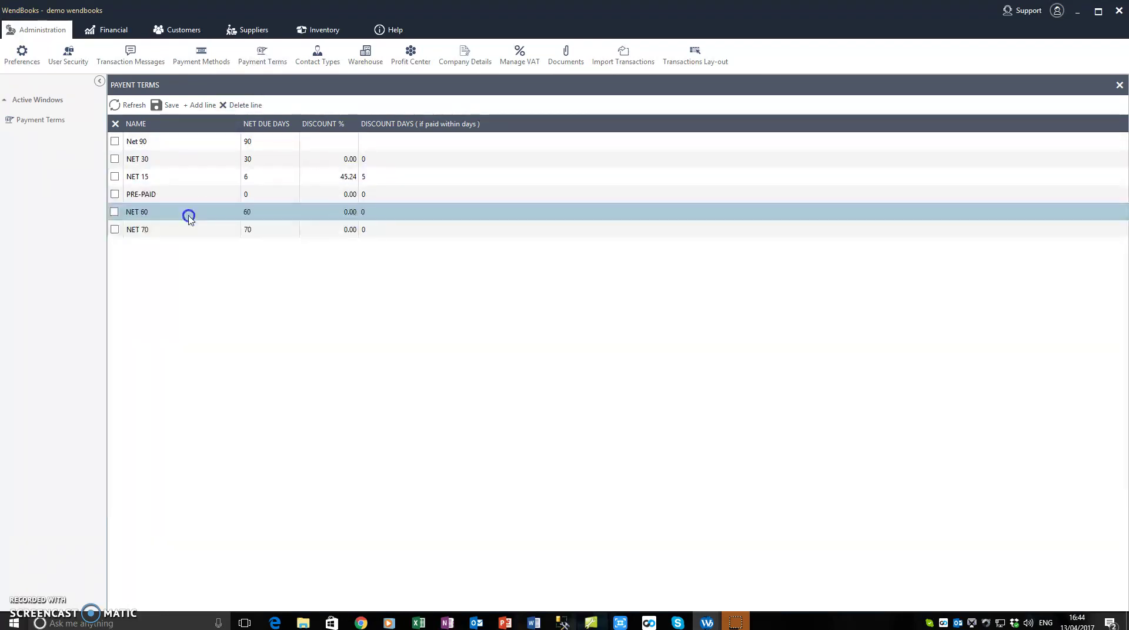
left_click(190, 194)
left_click(192, 178)
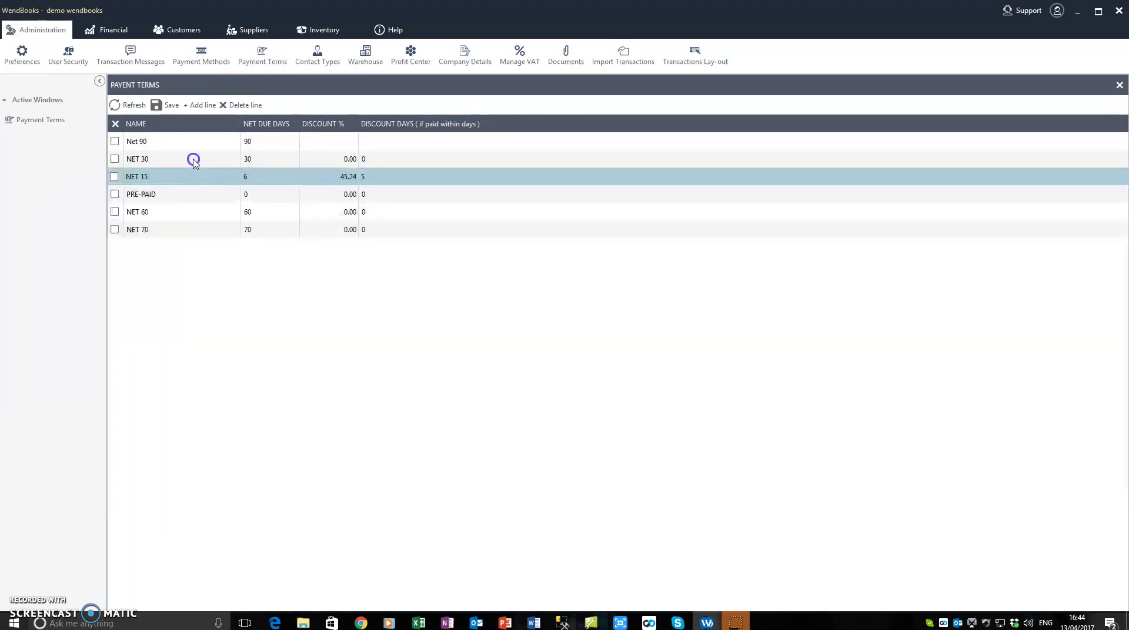
left_click(194, 161)
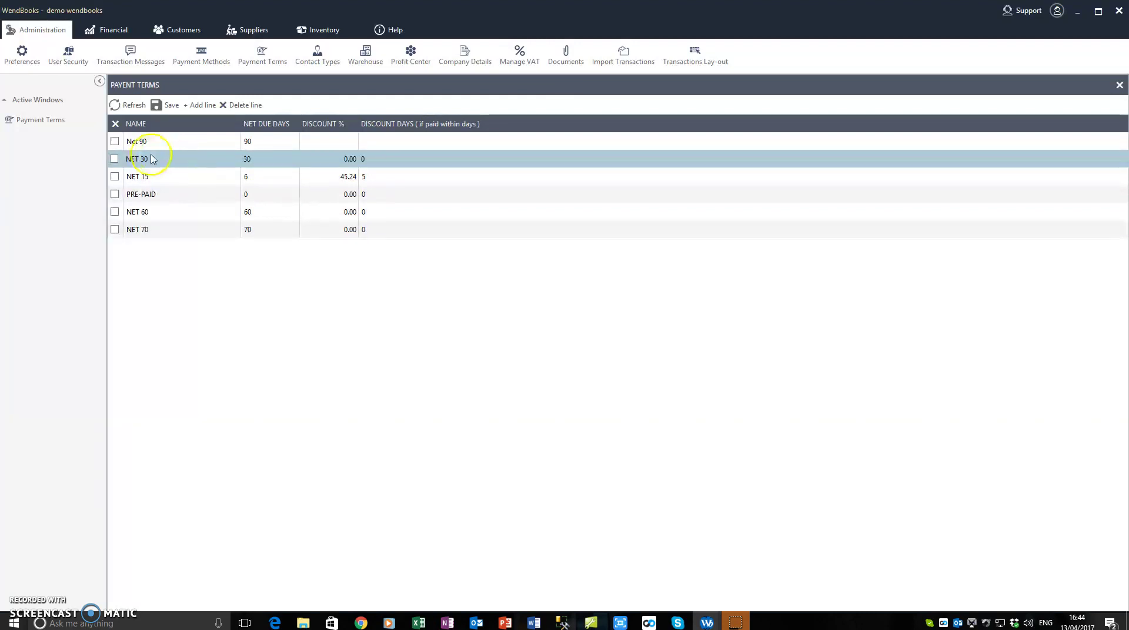
double_click(144, 159)
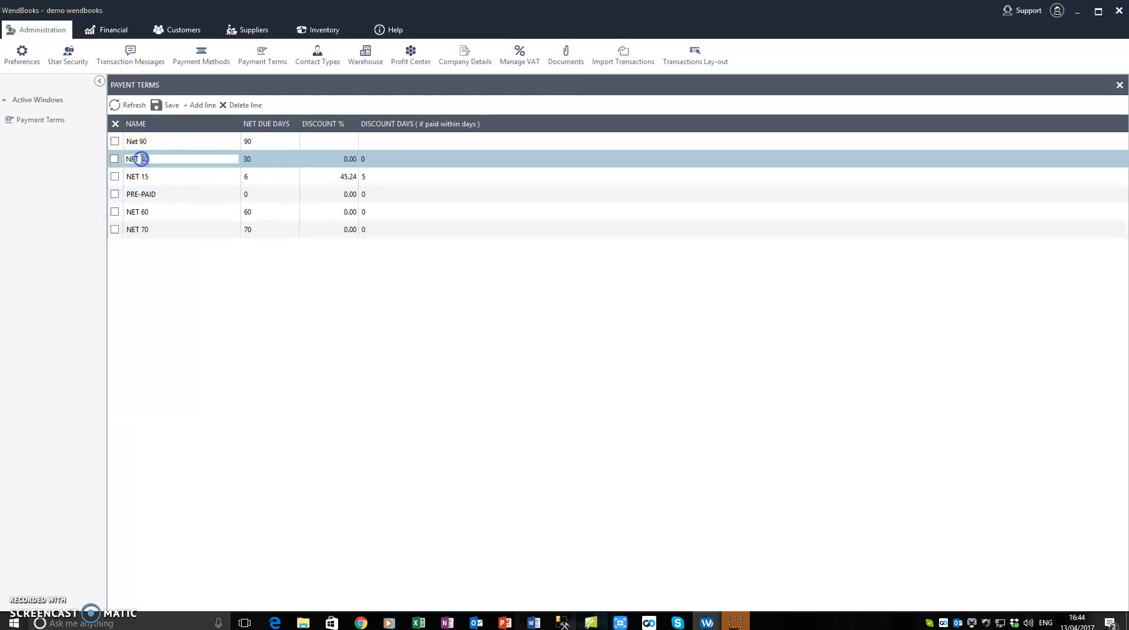
left_click(270, 163)
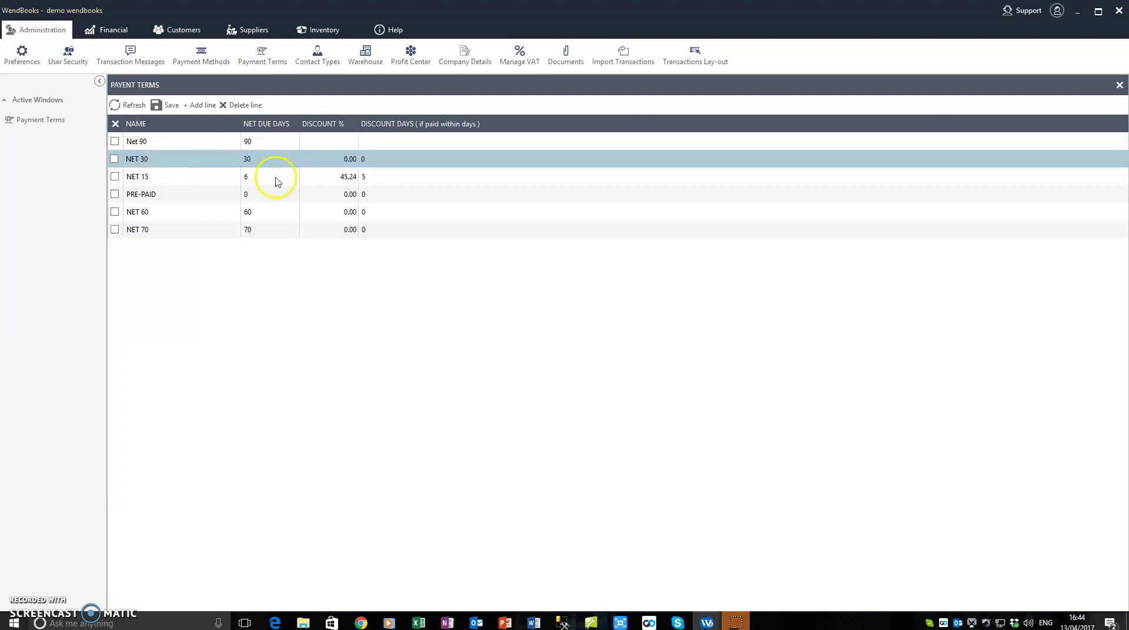
left_click(1119, 85)
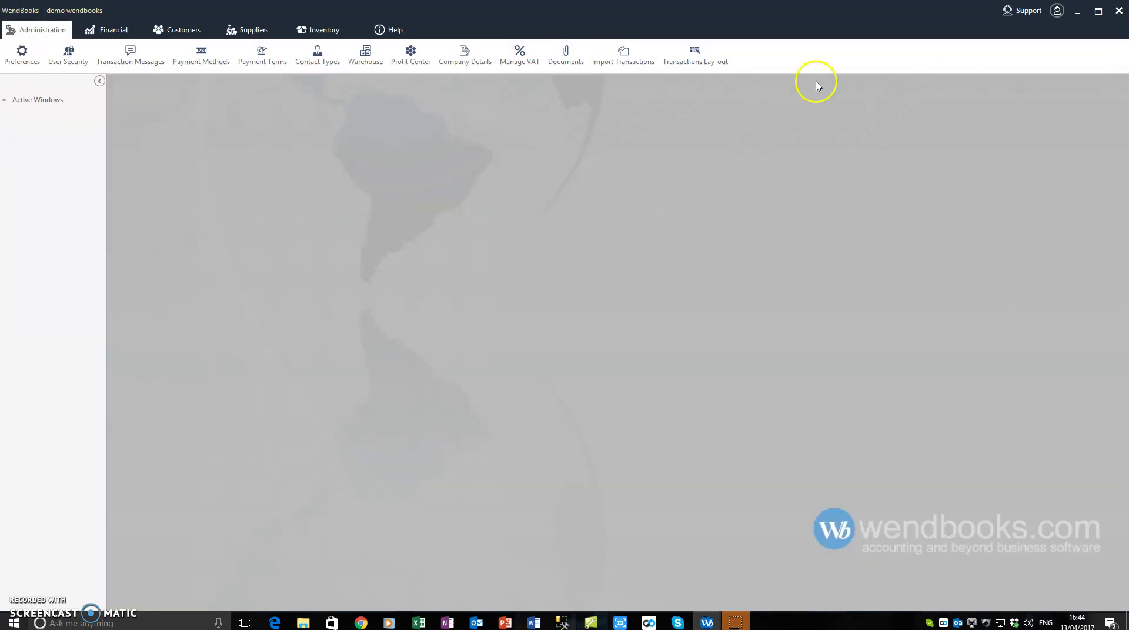
Step: Open the contact types list and examine the Web and Domestic entries
left_click(322, 59)
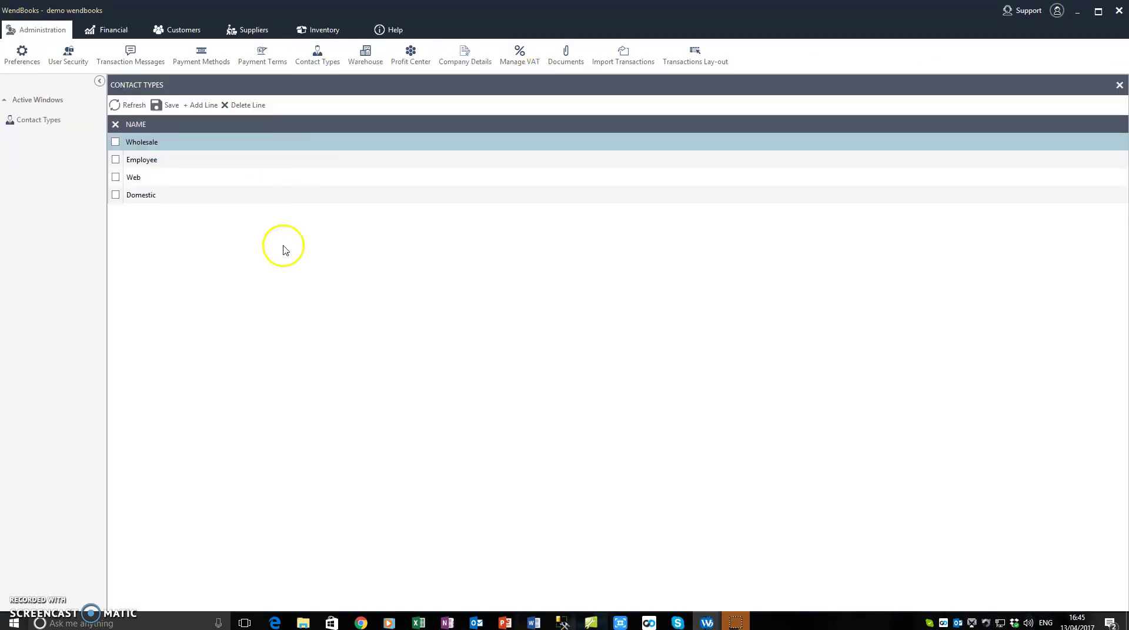
left_click(202, 175)
left_click(193, 194)
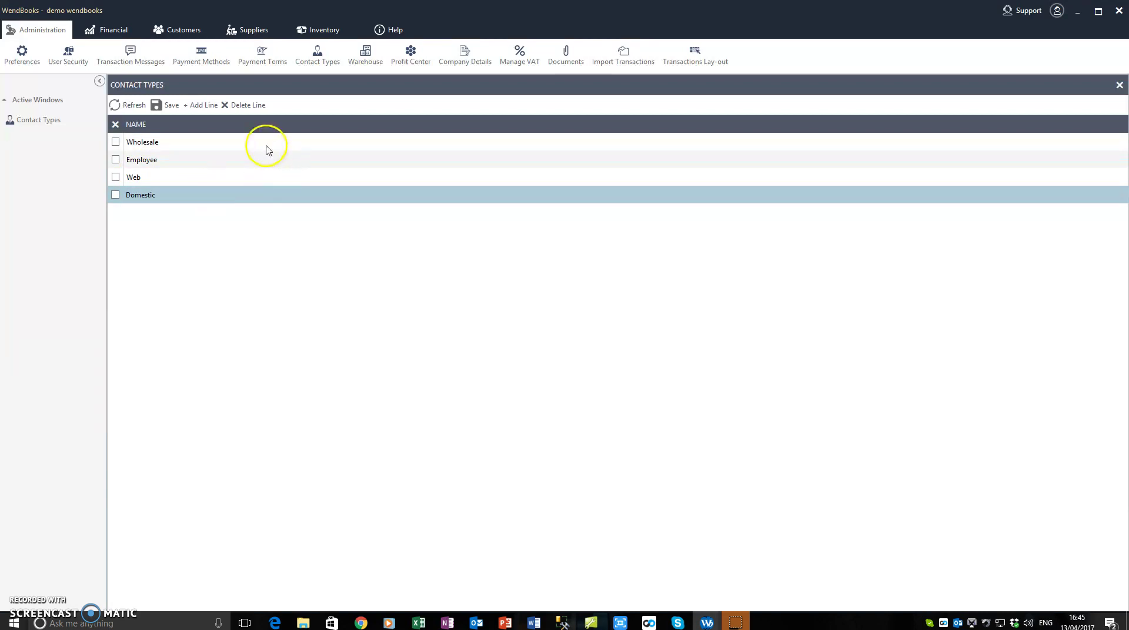
Step: Open the account details of the second sub-customer under the first customer in the customer list
left_click(170, 30)
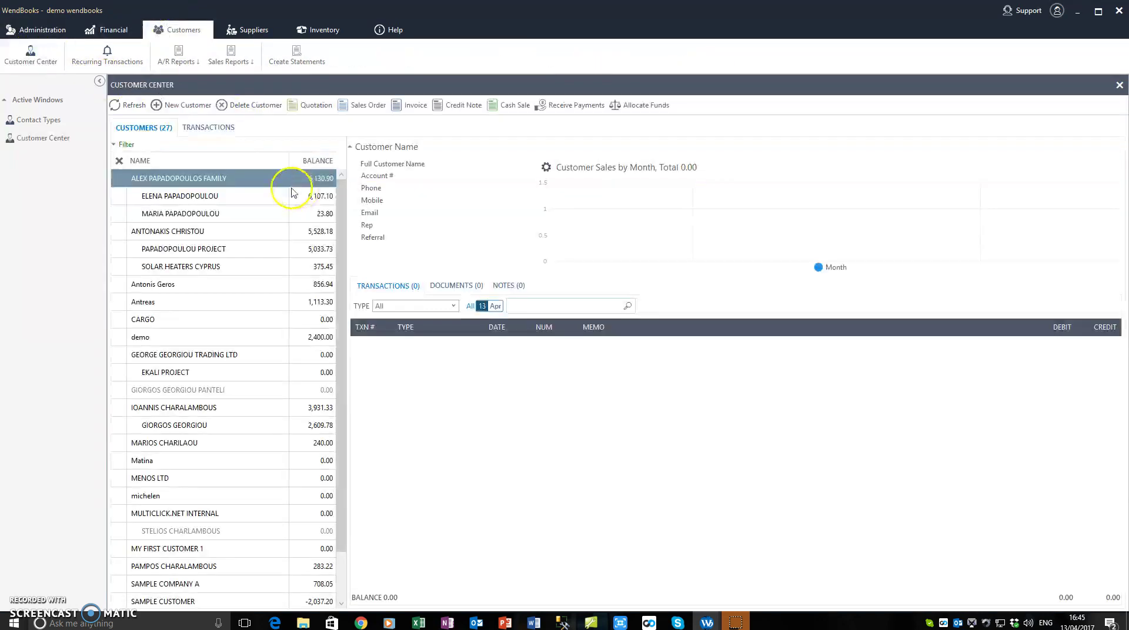
left_click(192, 215)
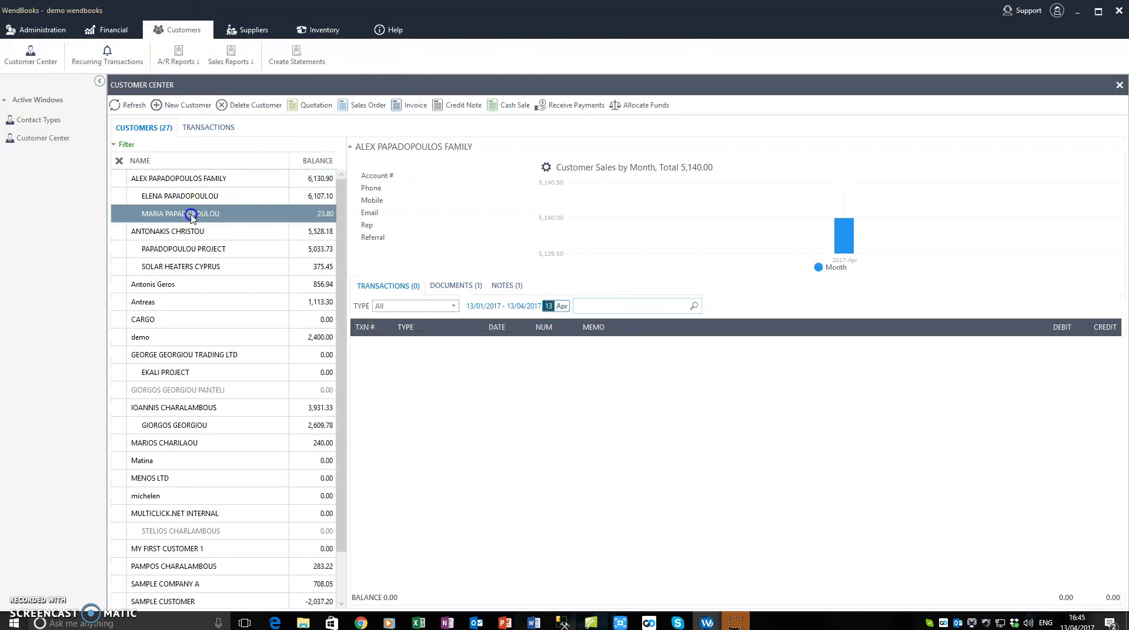
double_click(268, 209)
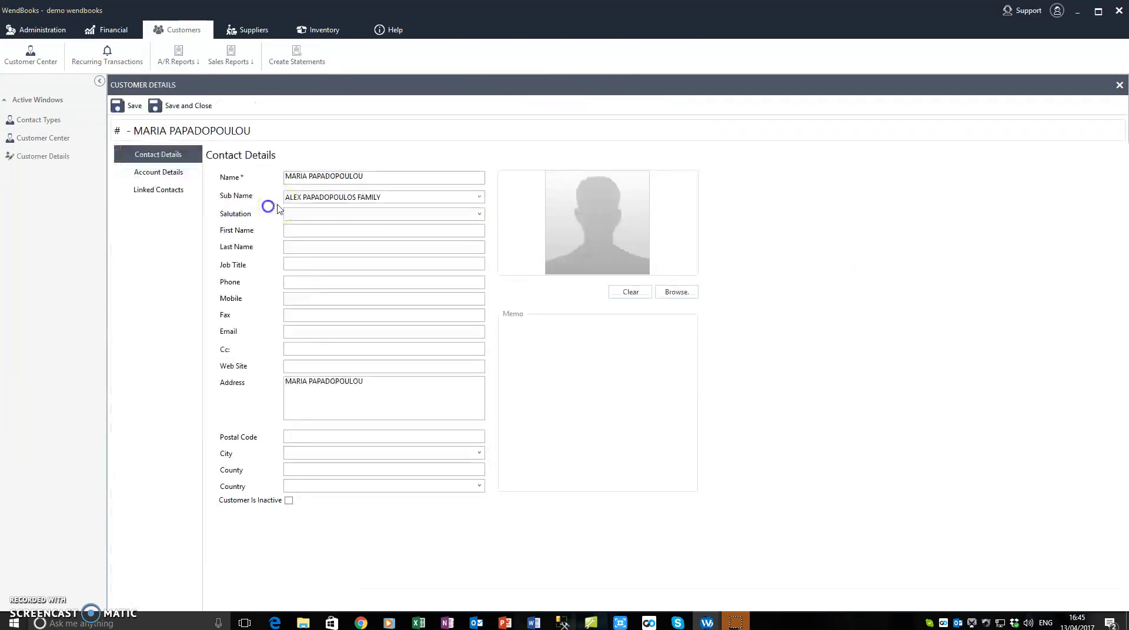
left_click(163, 177)
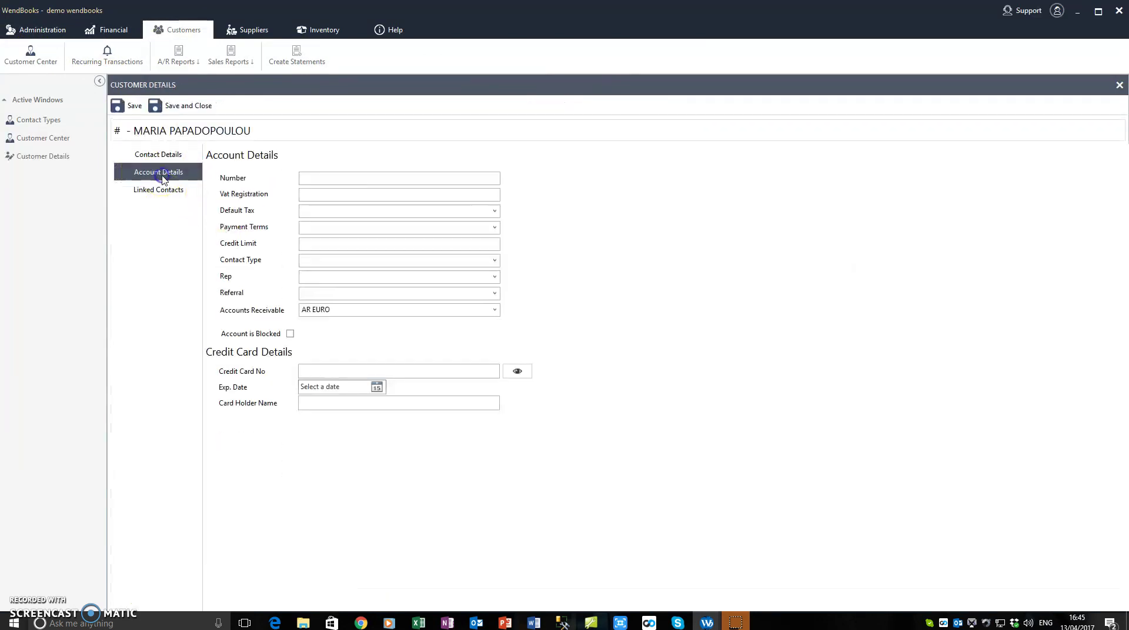
Step: Set the customer's contact type to Domestic, and save and close the customer record
left_click(495, 260)
left_click(566, 257)
left_click(495, 259)
left_click(467, 275)
left_click(562, 261)
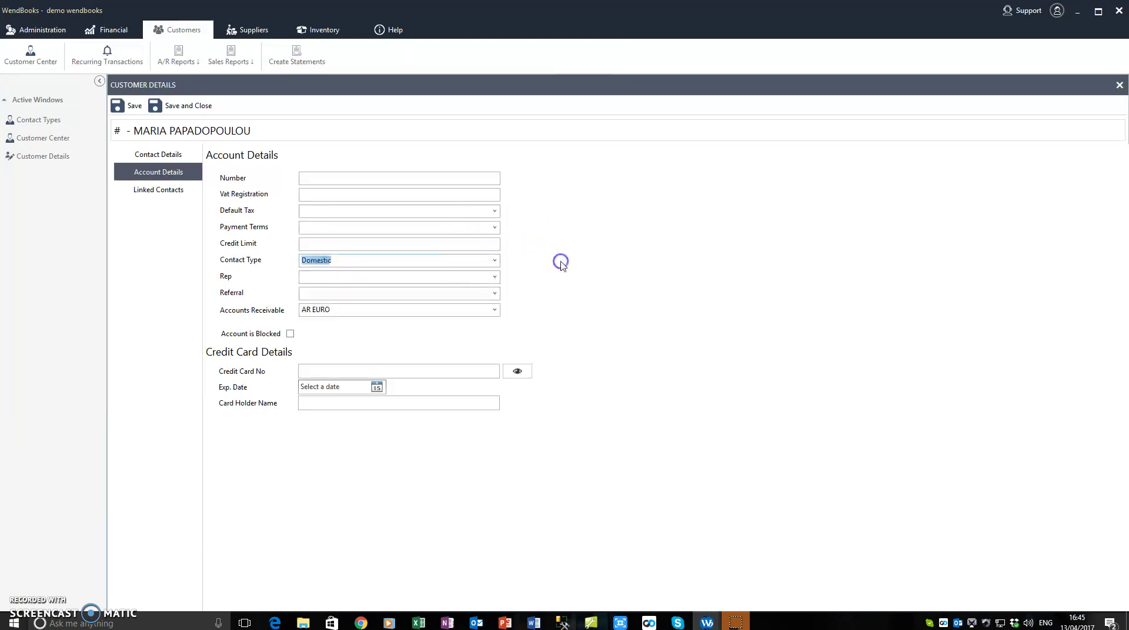
left_click(201, 105)
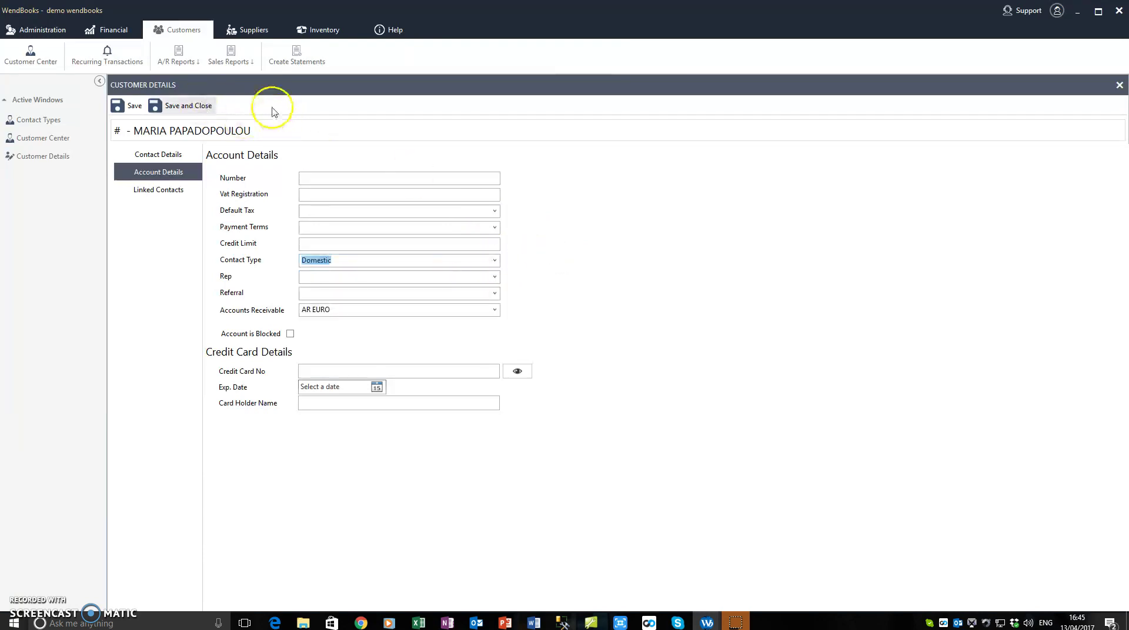
Step: Open the account details of the supplier Pirelli and choose Domestic as its contact type
left_click(245, 36)
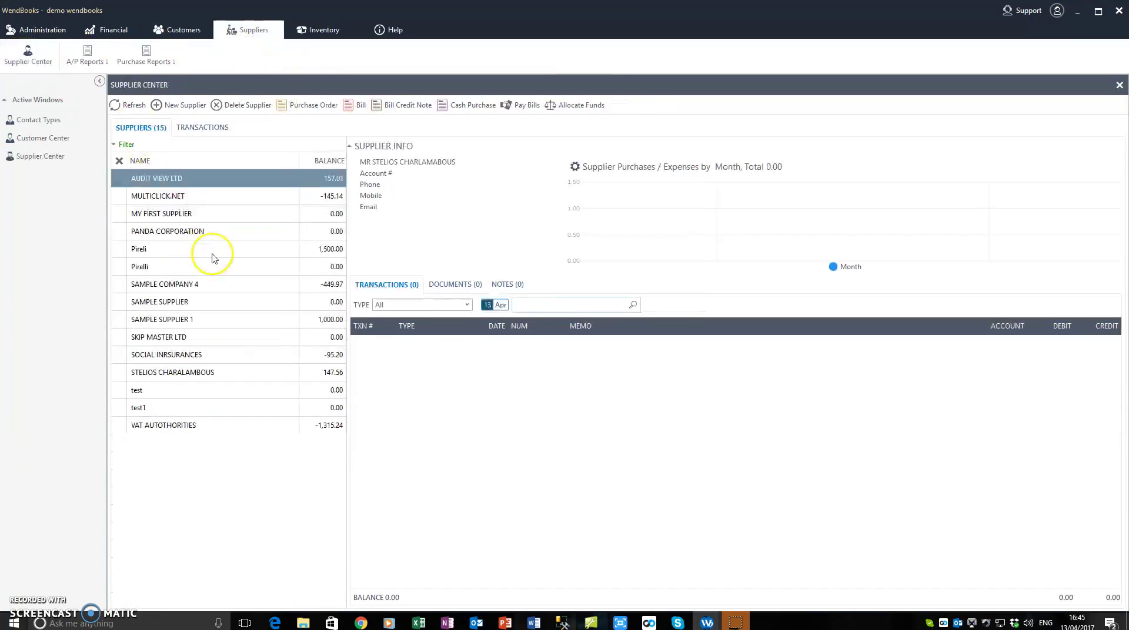
left_click(194, 232)
left_click(185, 264)
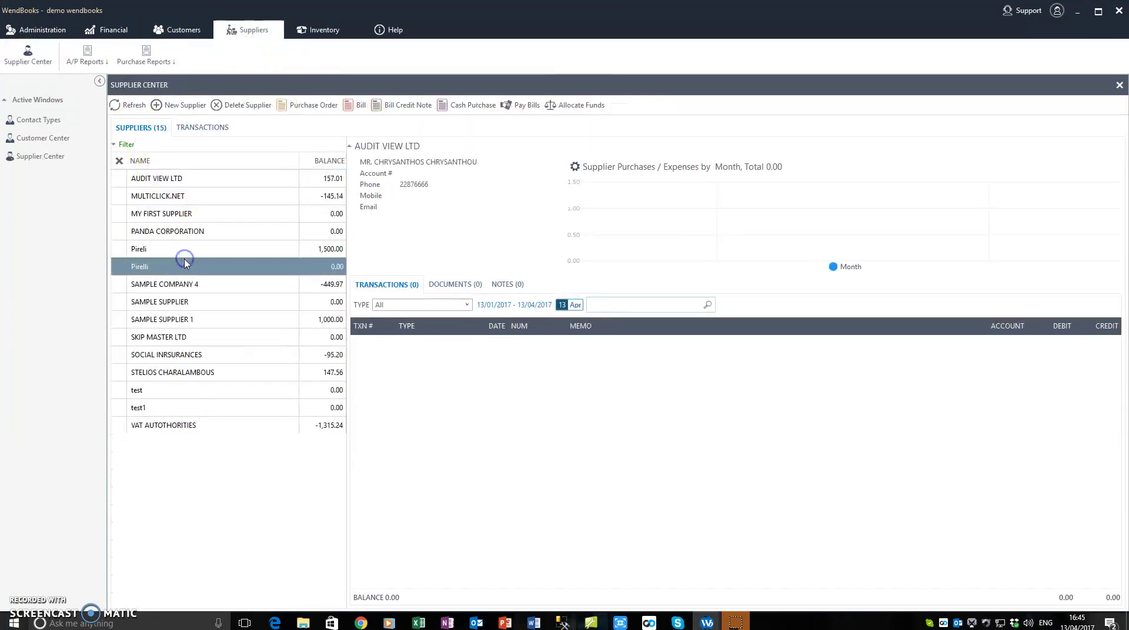
left_click(183, 268)
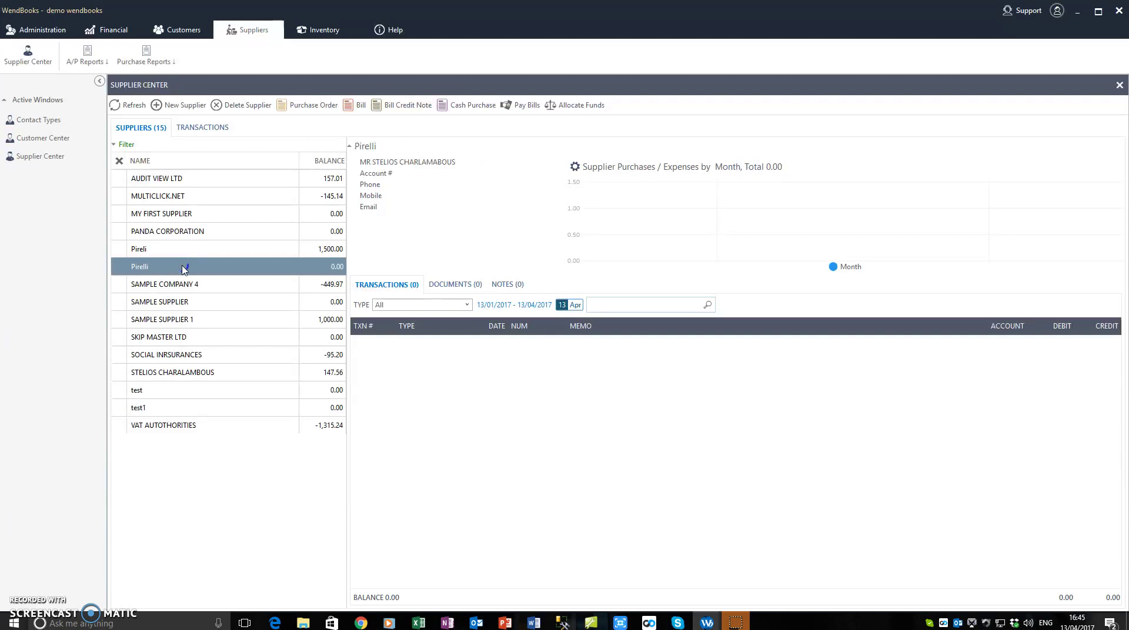
double_click(183, 268)
left_click(154, 166)
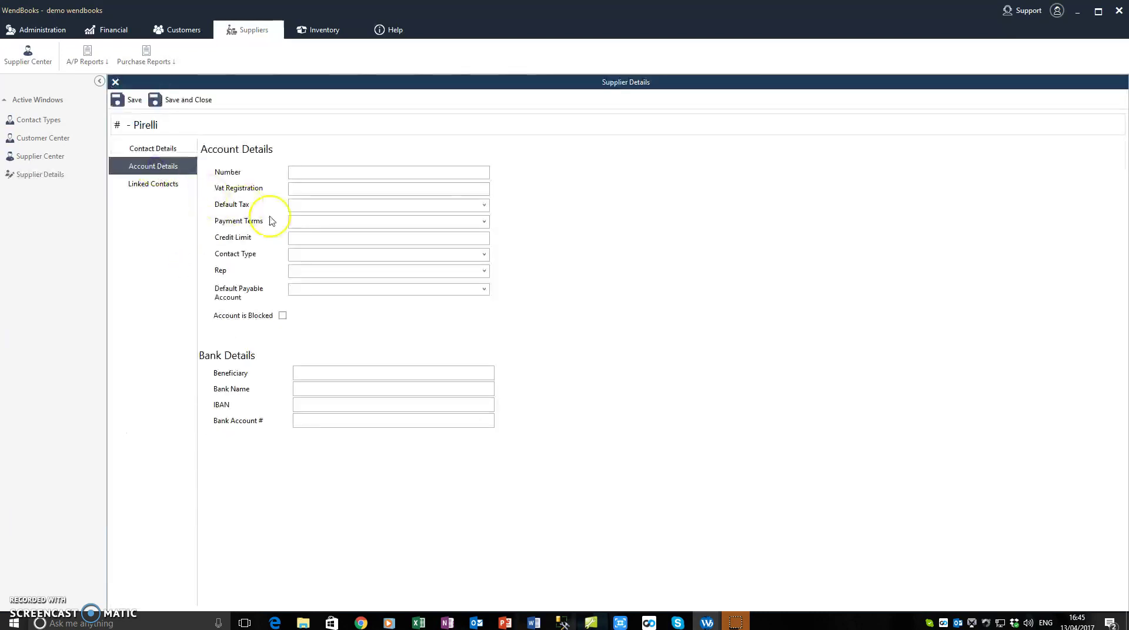
left_click(484, 254)
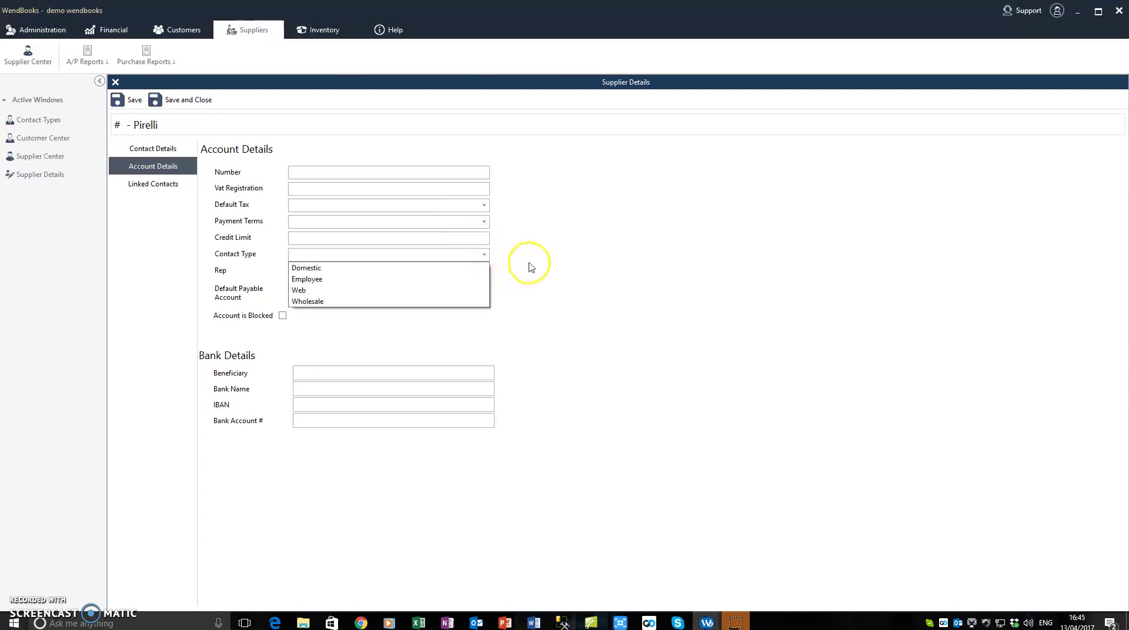
left_click(403, 268)
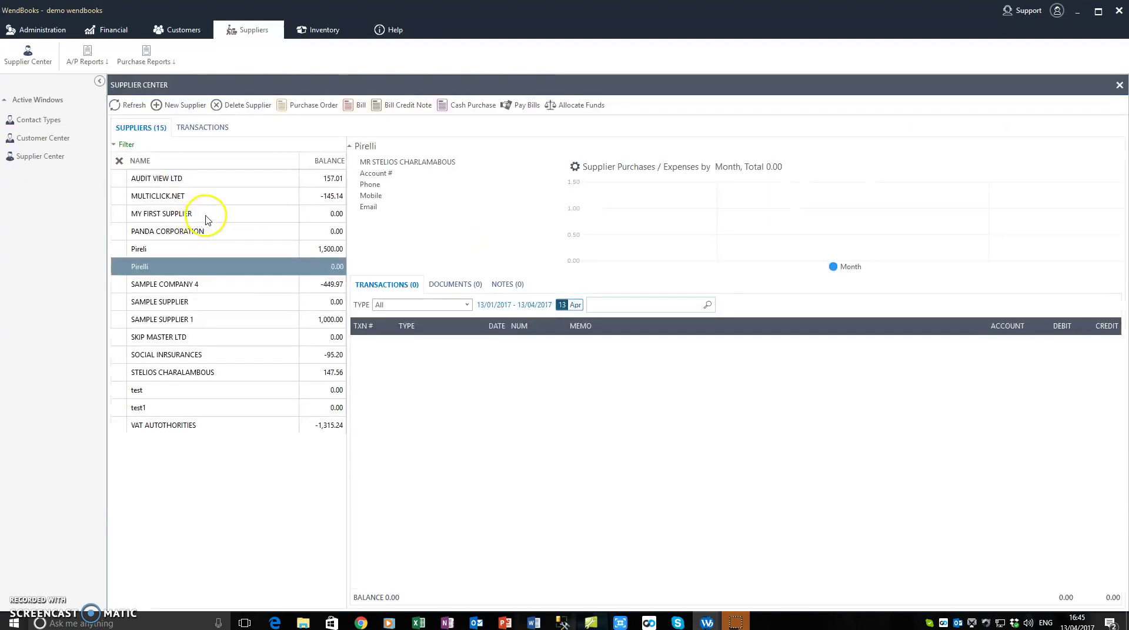
Step: Close the supplier and customer centers and return to the administration functions
key("ctrl+F4")
key("ctrl+F4")
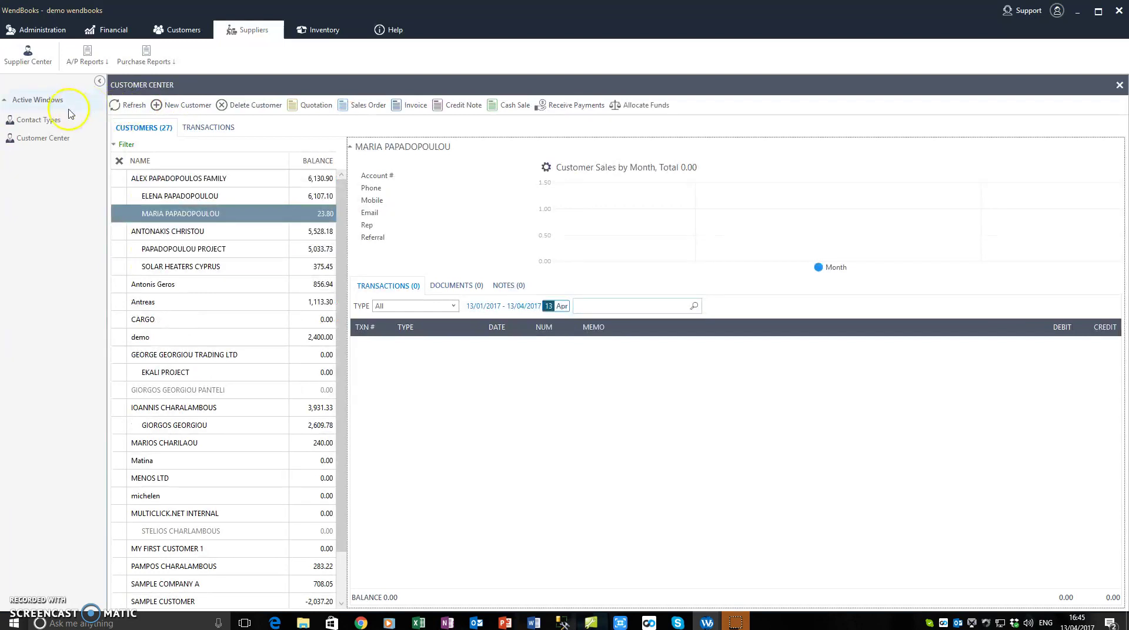
left_click(58, 33)
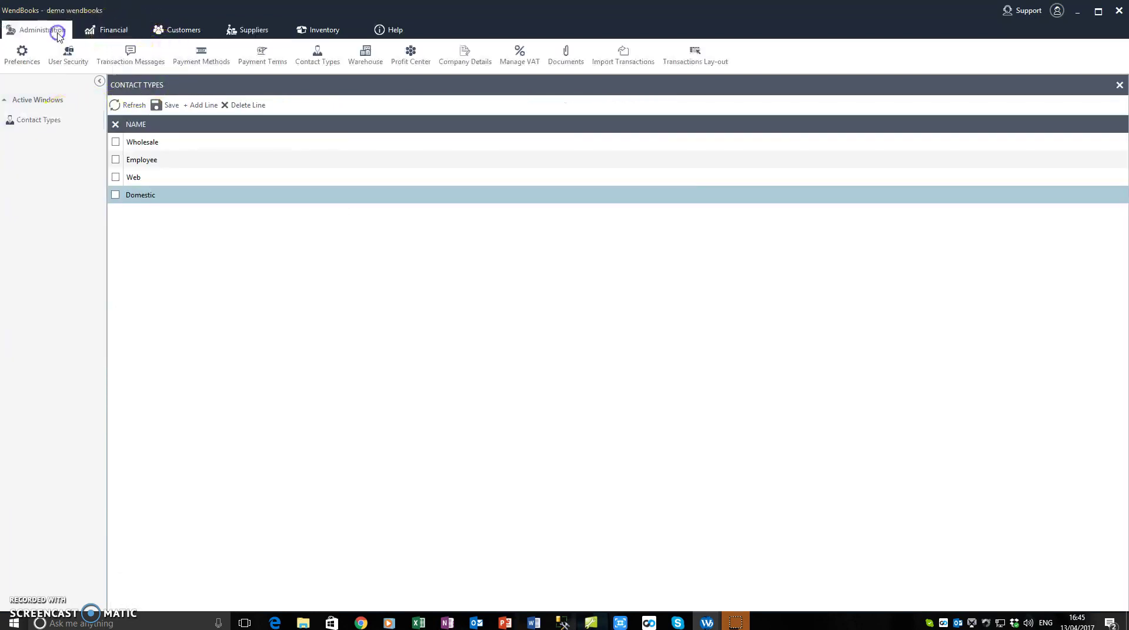
Step: Open the warehouse list and examine Main Store, its bins A20 and A30, and the Nicosia warehouse
left_click(365, 56)
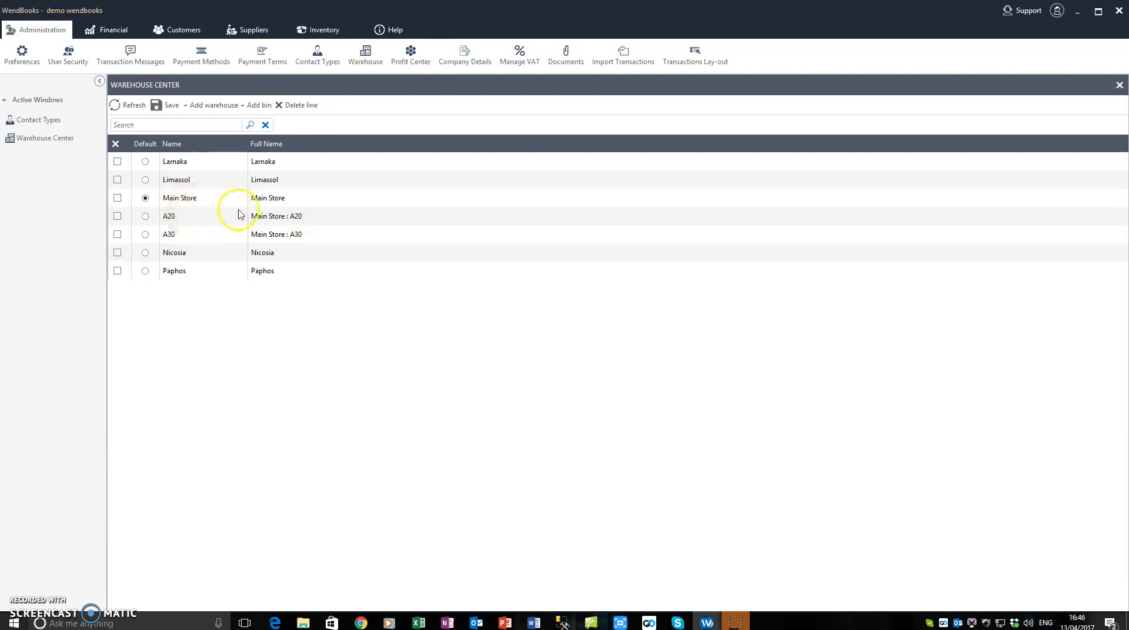
left_click(210, 204)
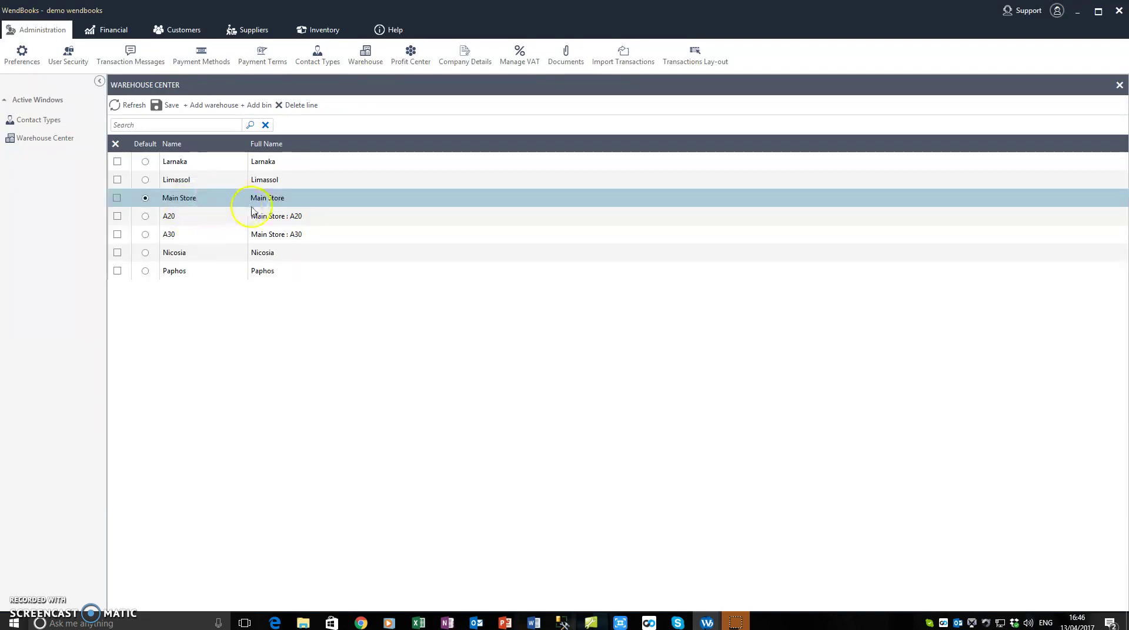
left_click(271, 217)
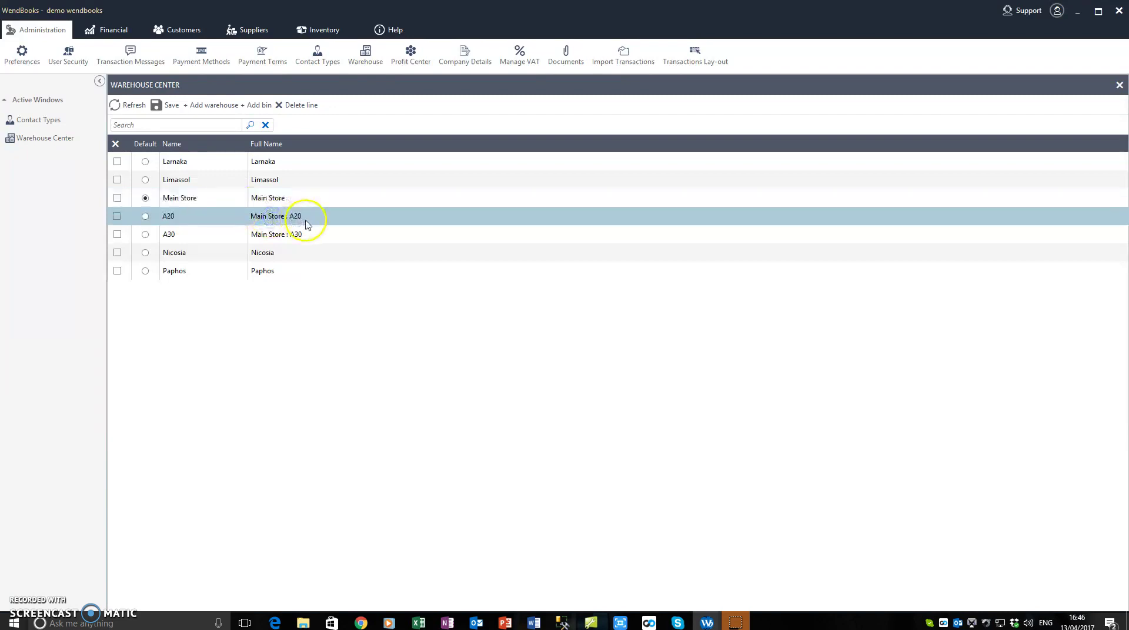
left_click(292, 238)
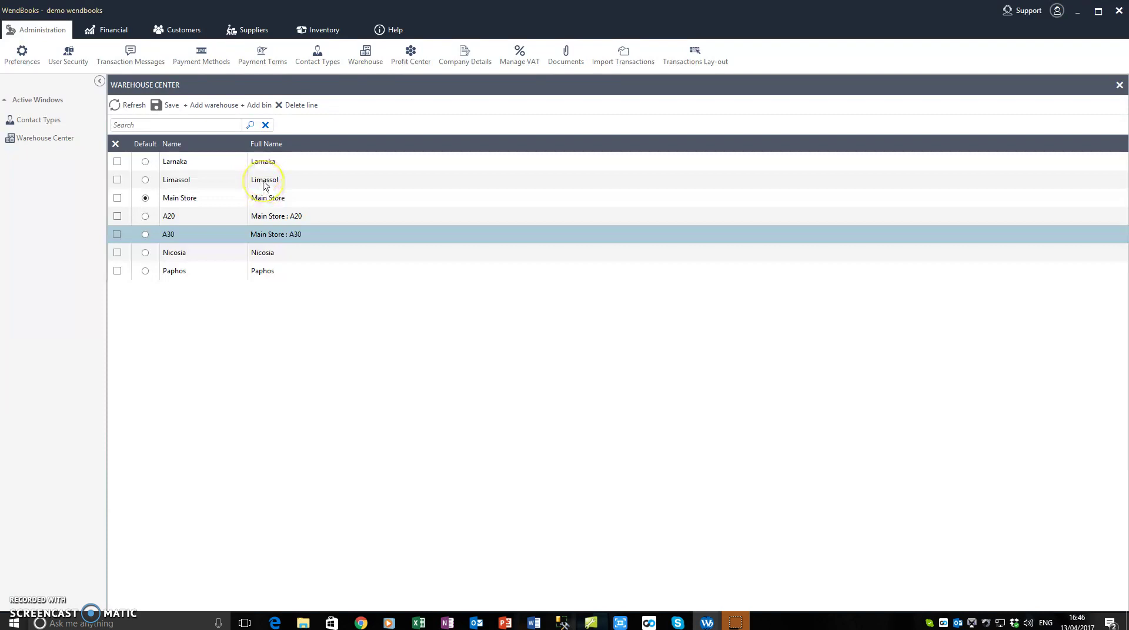
left_click(262, 253)
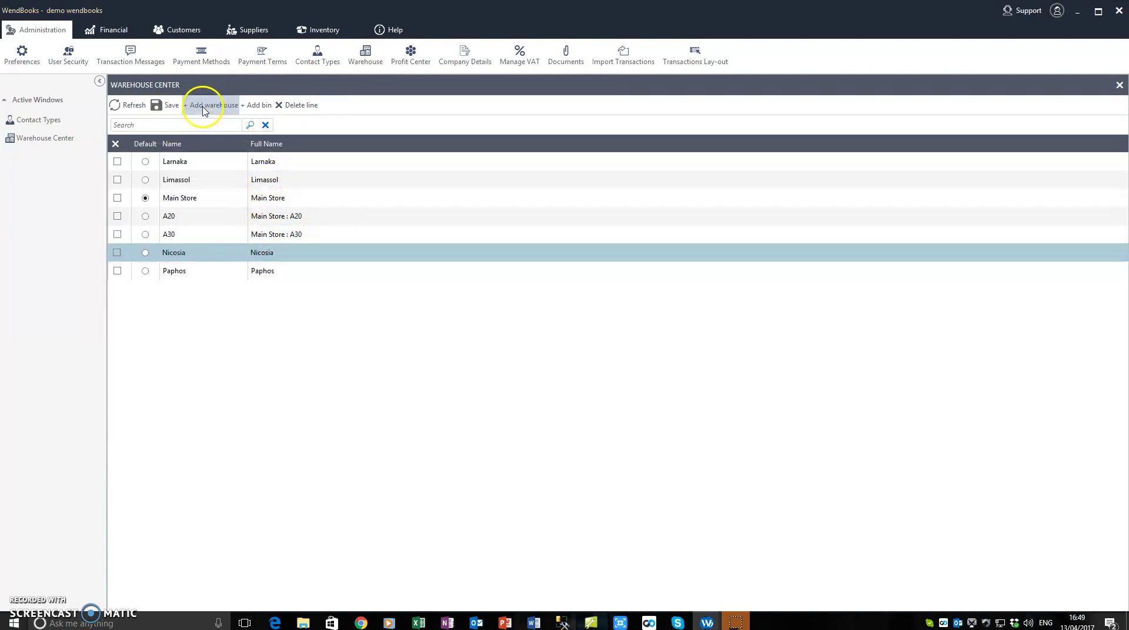
Step: Add a warehouse named Nicosia Area 1 and save the warehouse list
left_click(213, 108)
left_click(200, 163)
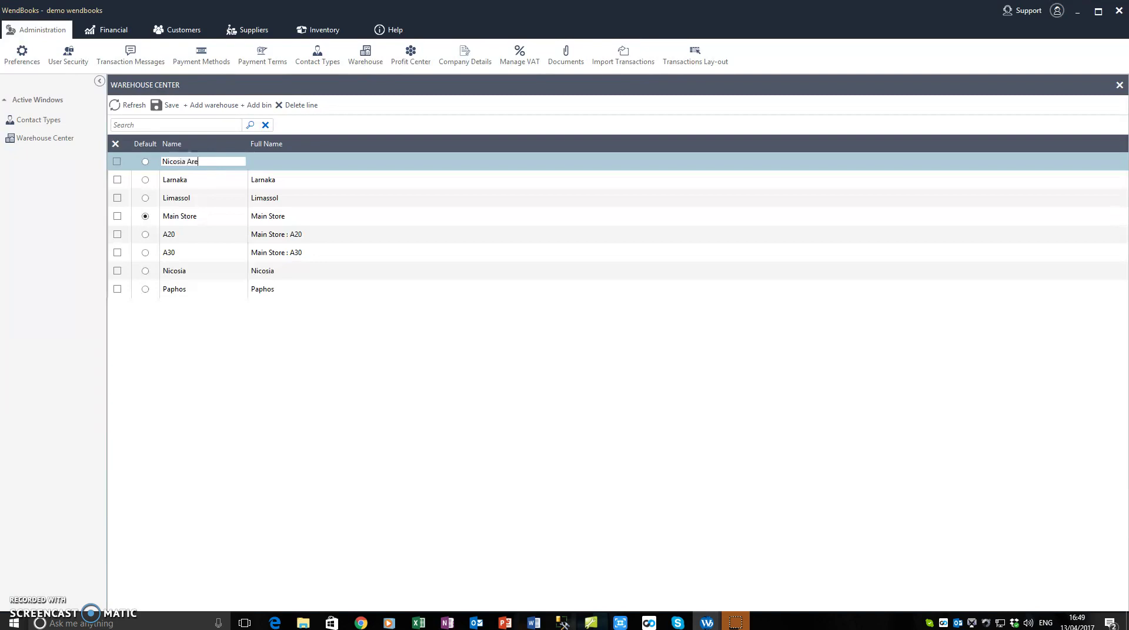
type("Nicosia Area 1")
left_click(259, 180)
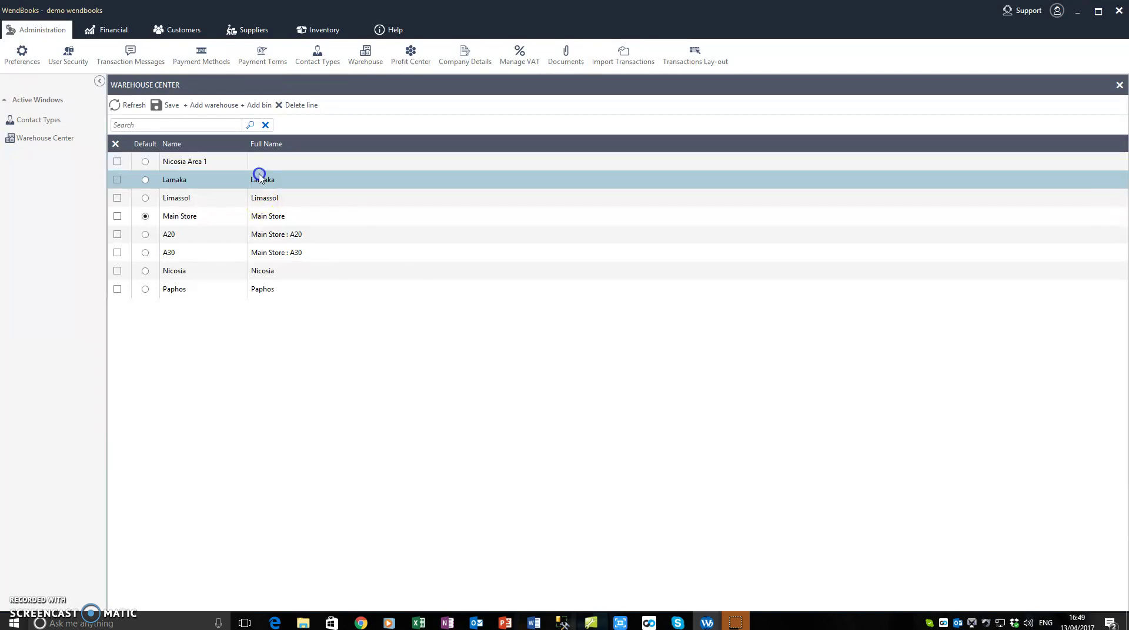
left_click(172, 107)
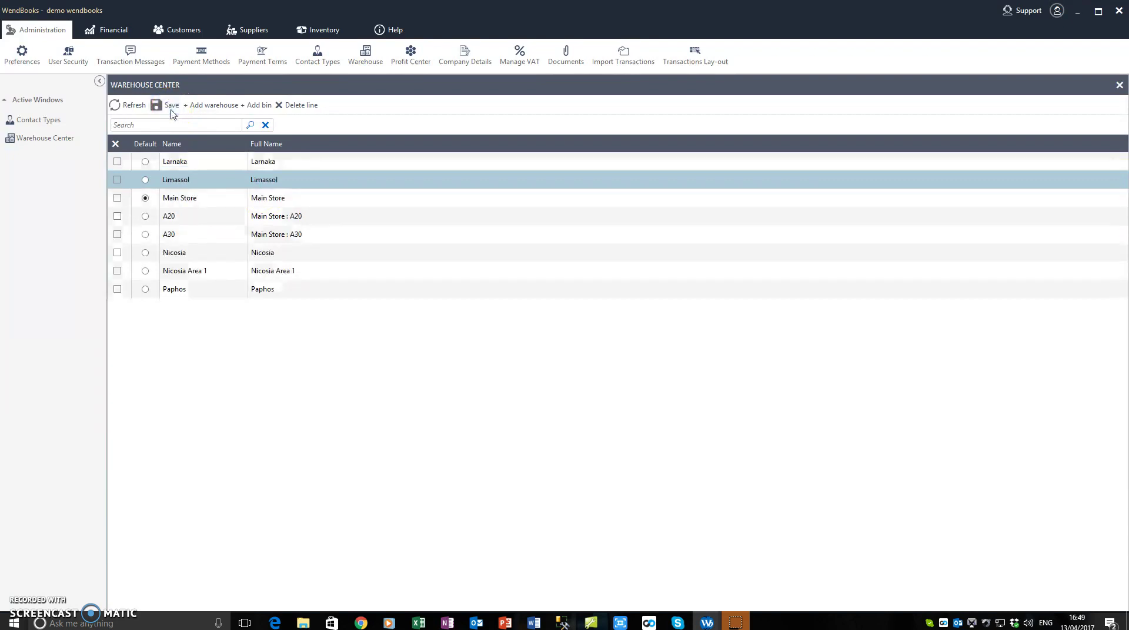
Step: Add a bin named Block A under the Nicosia Area 1 warehouse and save it
left_click(194, 272)
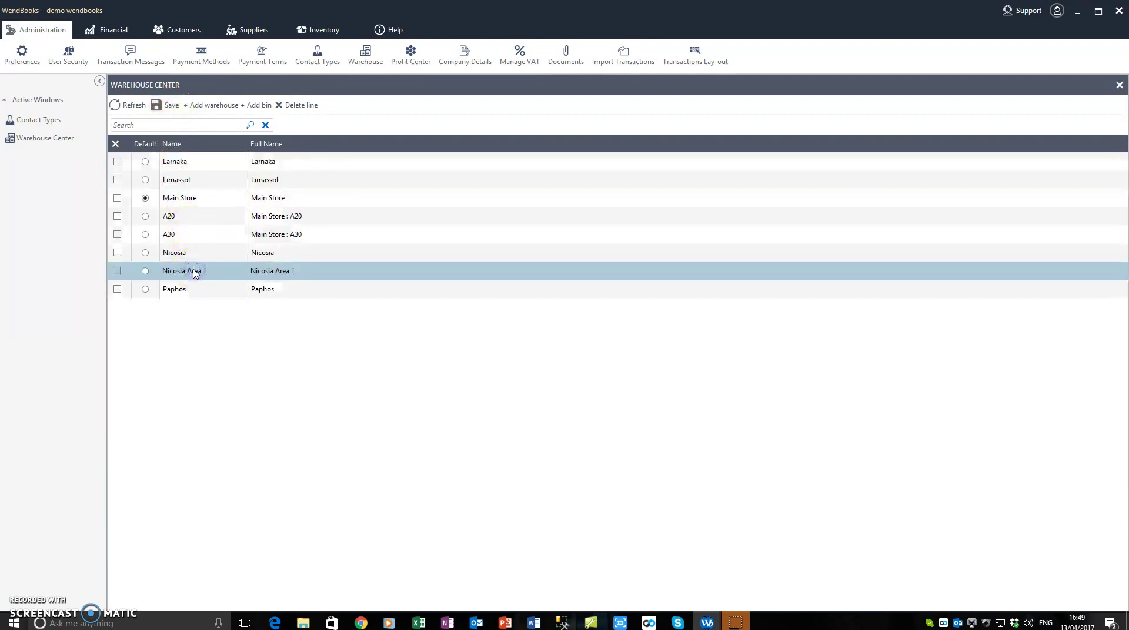
left_click(259, 106)
left_click(220, 289)
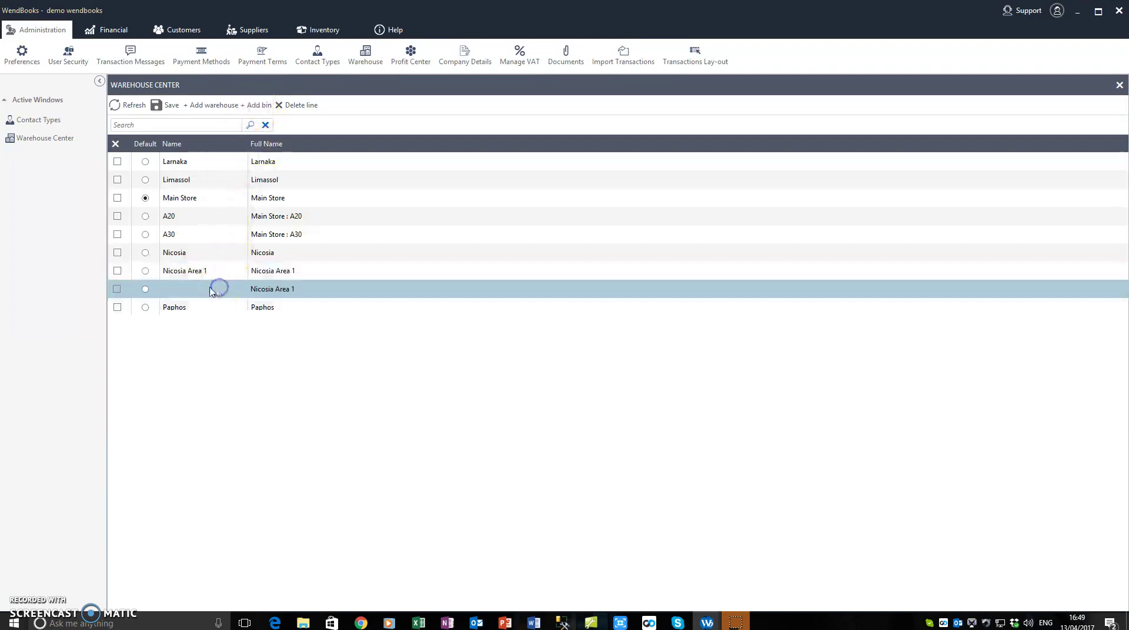
left_click(207, 288)
type("Block A")
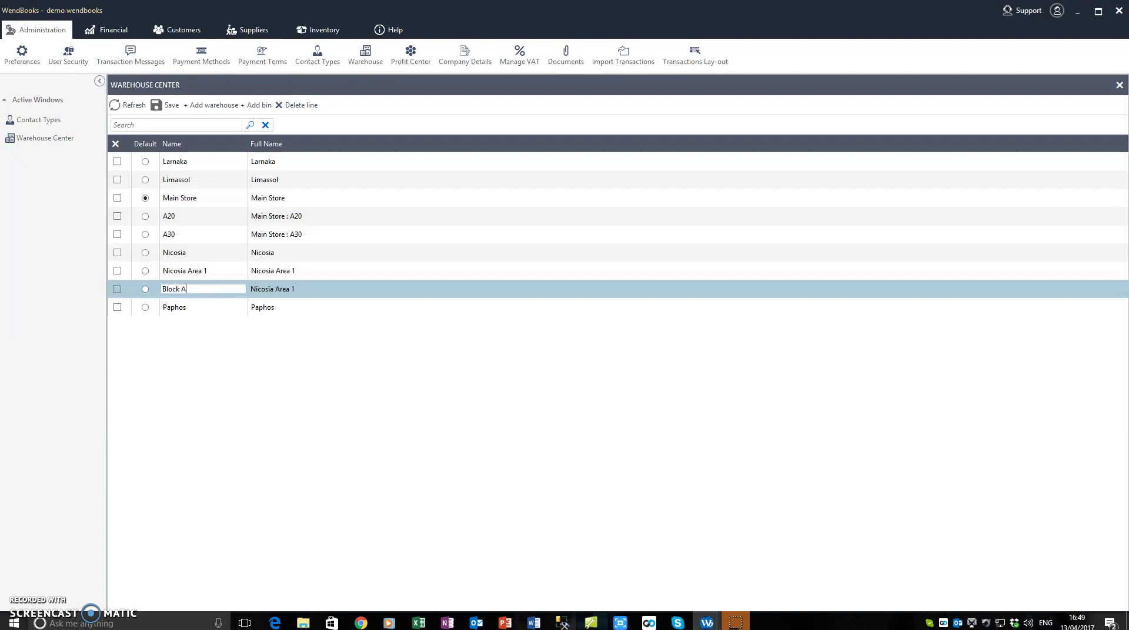
left_click(312, 289)
left_click(165, 109)
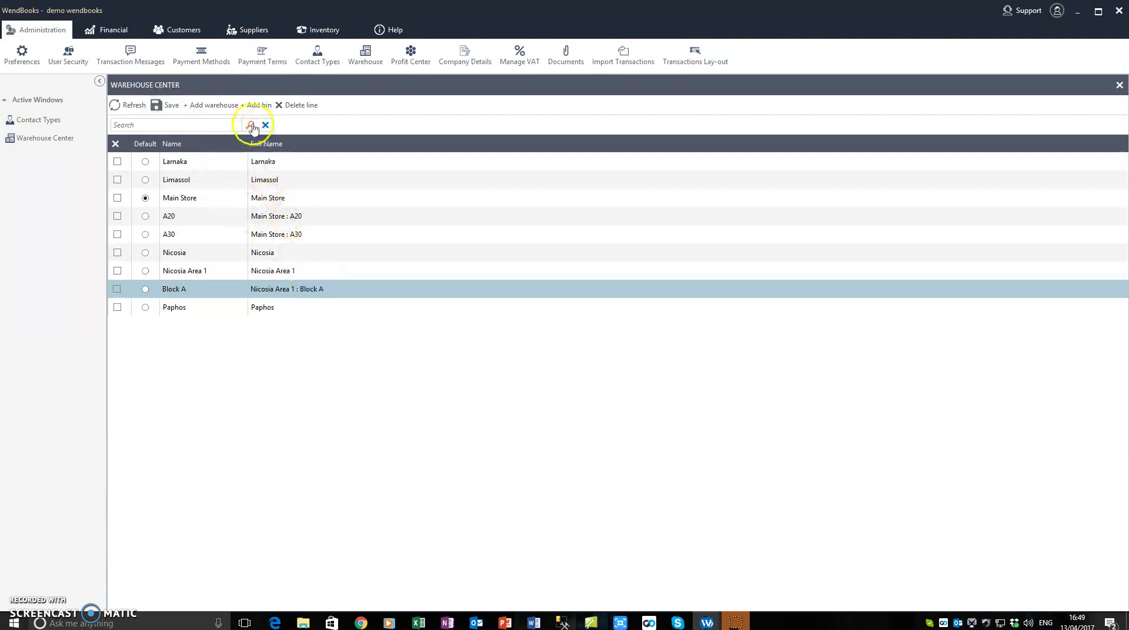
Step: Add a bin named Block C under the Nicosia Area 1 warehouse and save the list
left_click(194, 273)
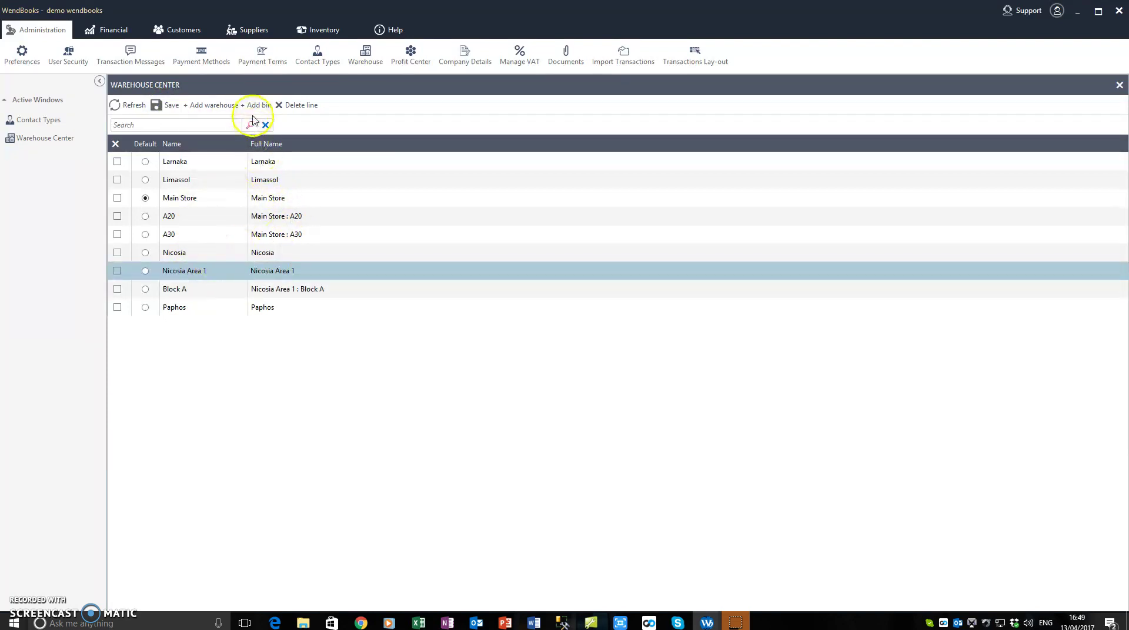
left_click(257, 109)
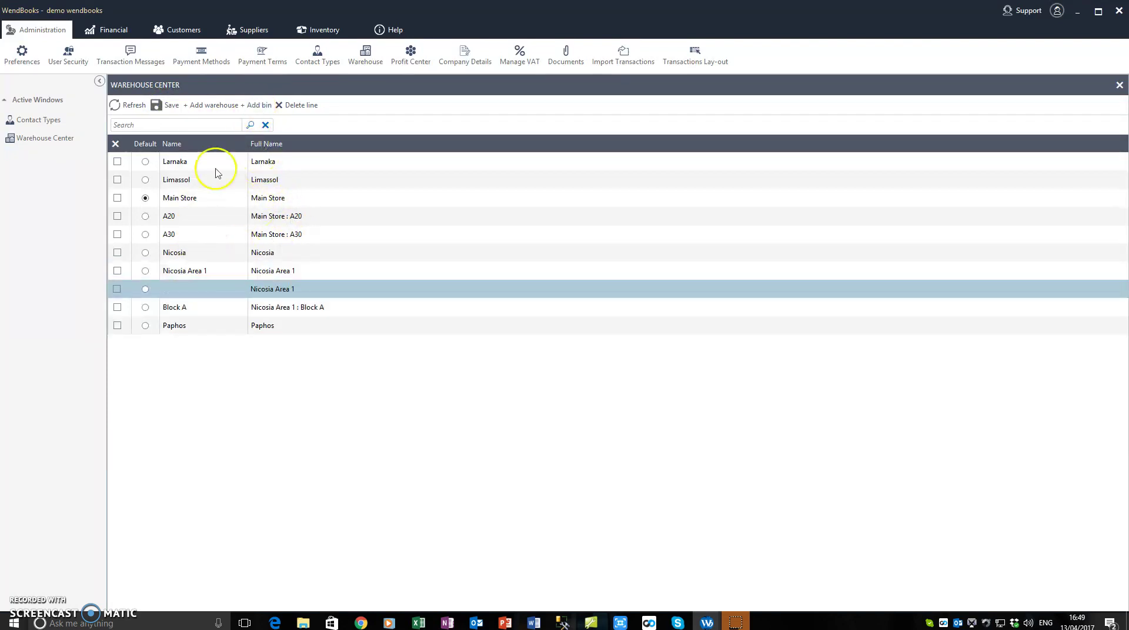
left_click(198, 292)
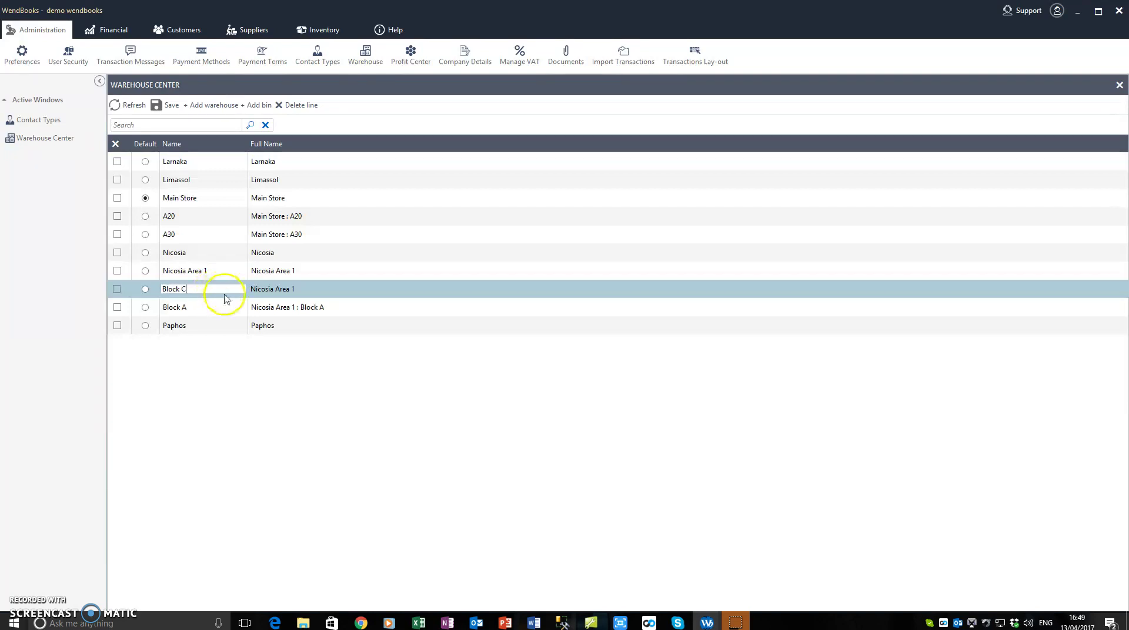
type("Block C")
left_click(169, 108)
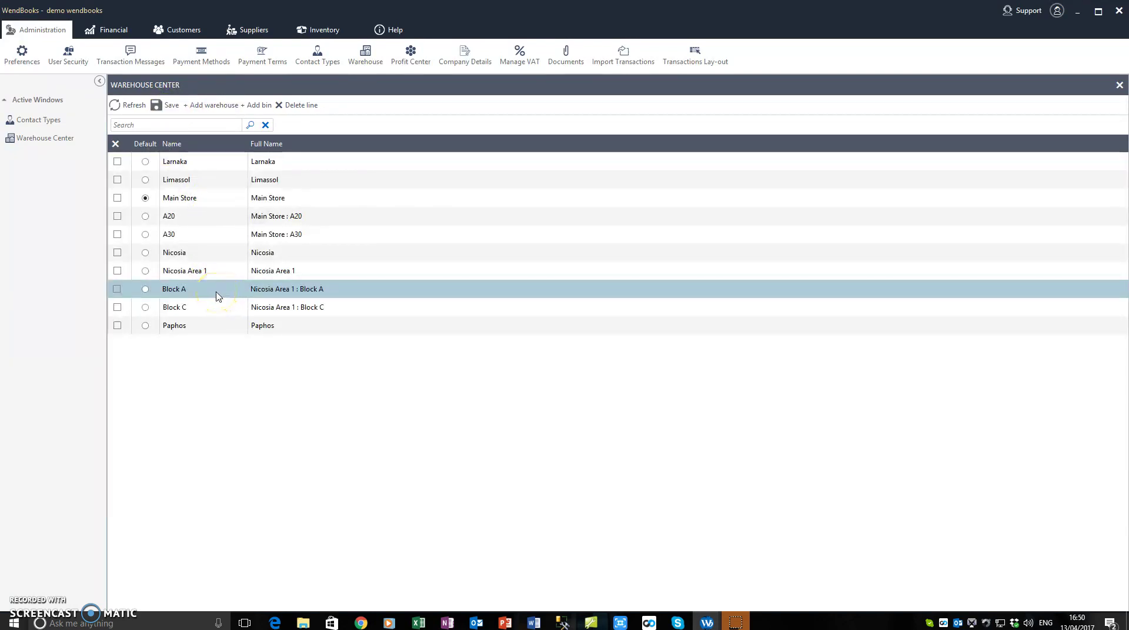
Step: Examine the Block A and Block C bins listed under the Nicosia Area 1 warehouse
left_click(203, 312)
left_click(203, 291)
left_click(204, 307)
left_click(204, 294)
left_click(206, 309)
left_click(206, 294)
left_click(205, 308)
left_click(210, 294)
left_click(171, 287)
Step: Open the inventory item list and check the stock quantities per location for item PD-2015
left_click(316, 35)
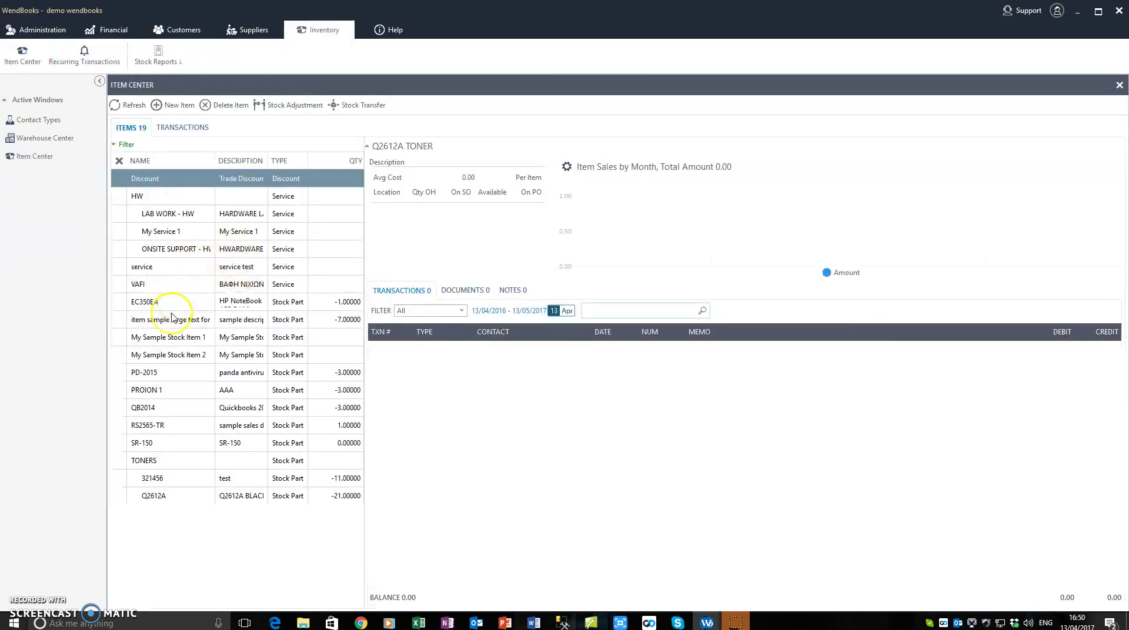
left_click(170, 359)
left_click(170, 375)
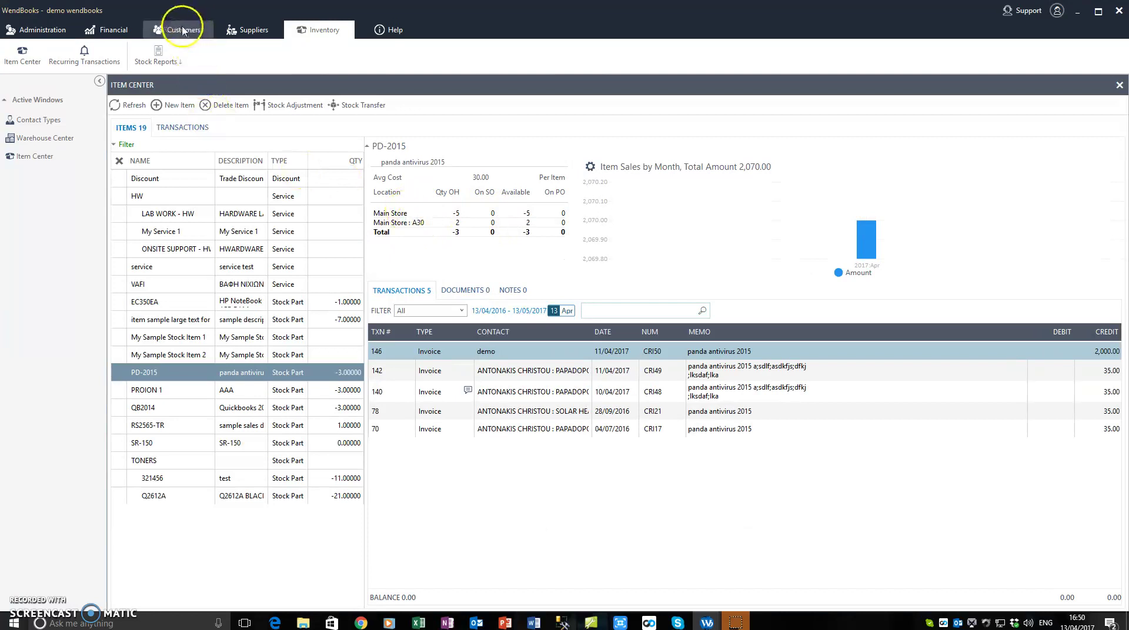
Step: Start a new supplier bill and add an item line for My Sample Stock Item 1
left_click(233, 32)
left_click(27, 54)
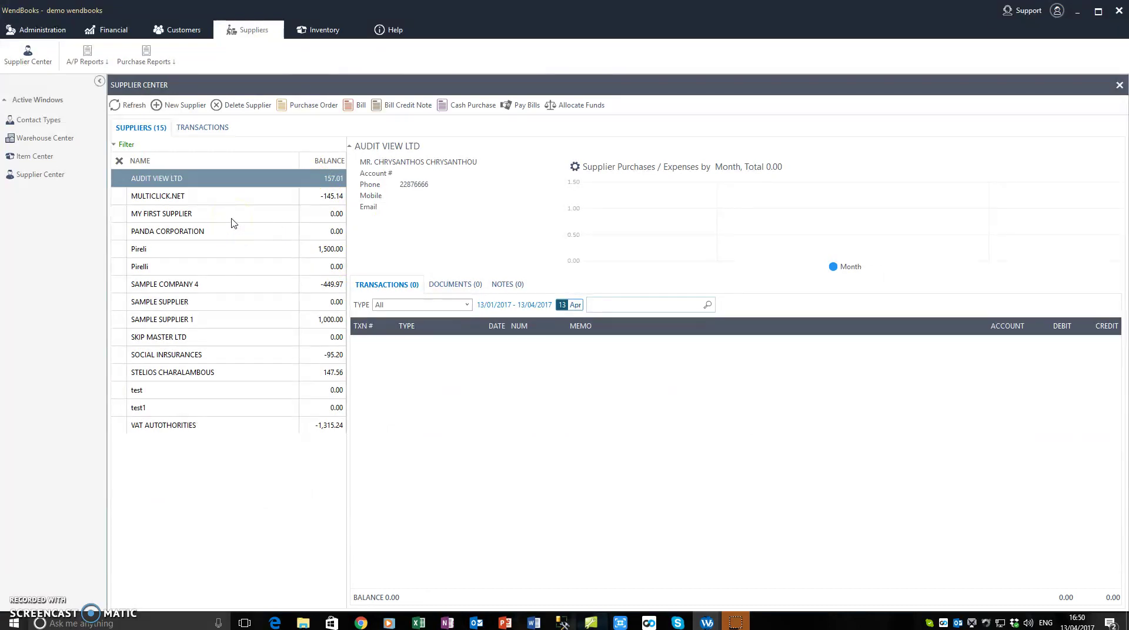
left_click(270, 180)
left_click(351, 110)
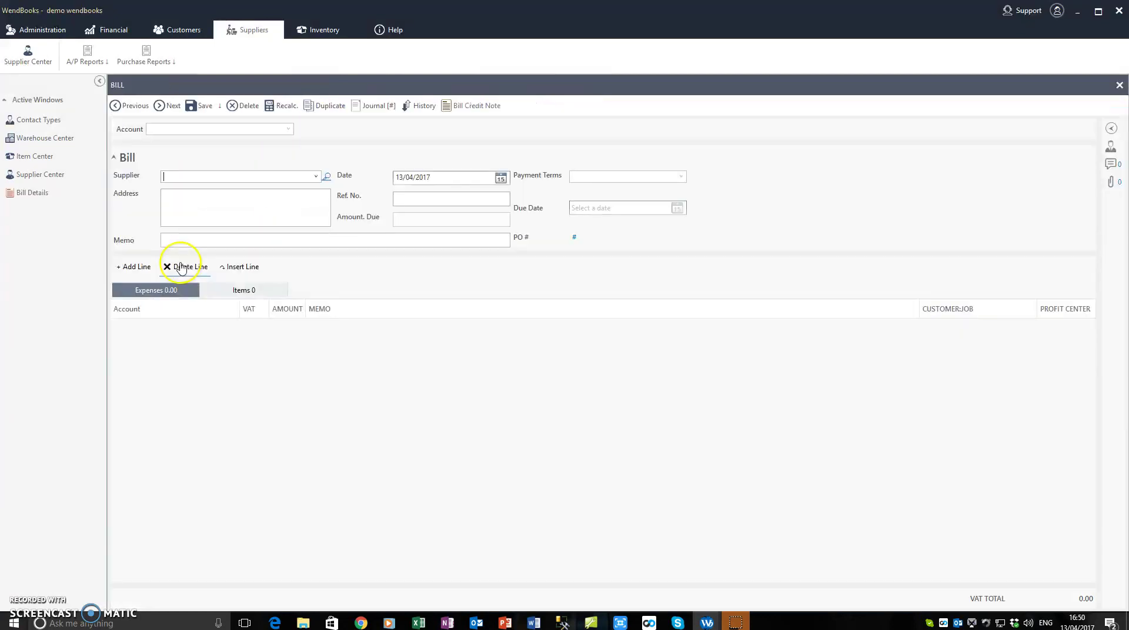
left_click(235, 290)
left_click(141, 271)
left_click(170, 328)
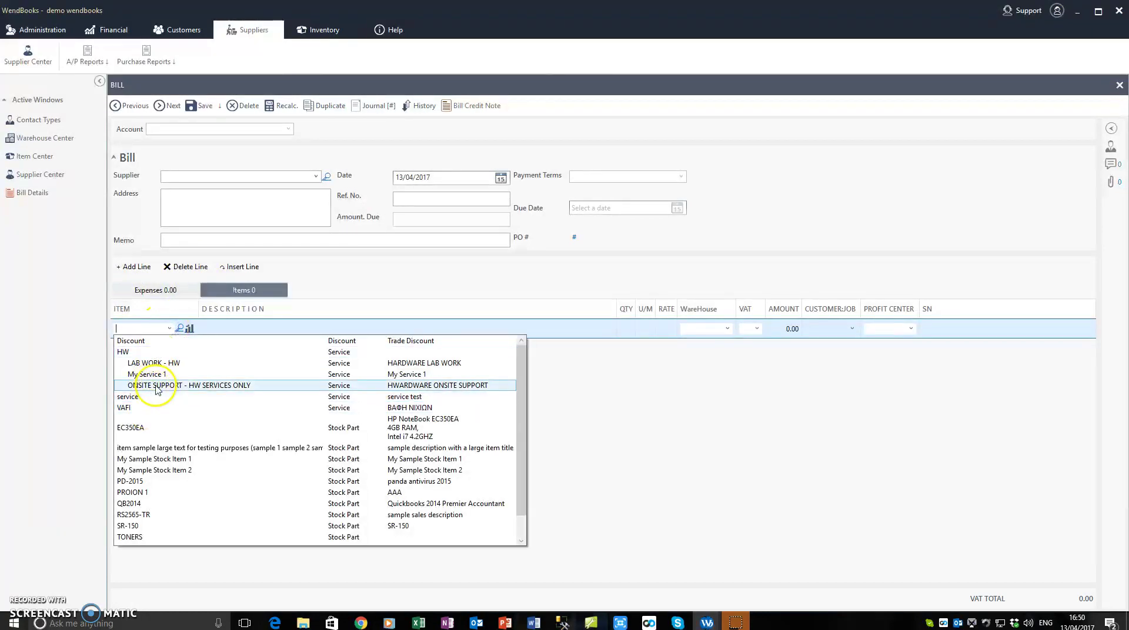
left_click(152, 460)
left_click(322, 328)
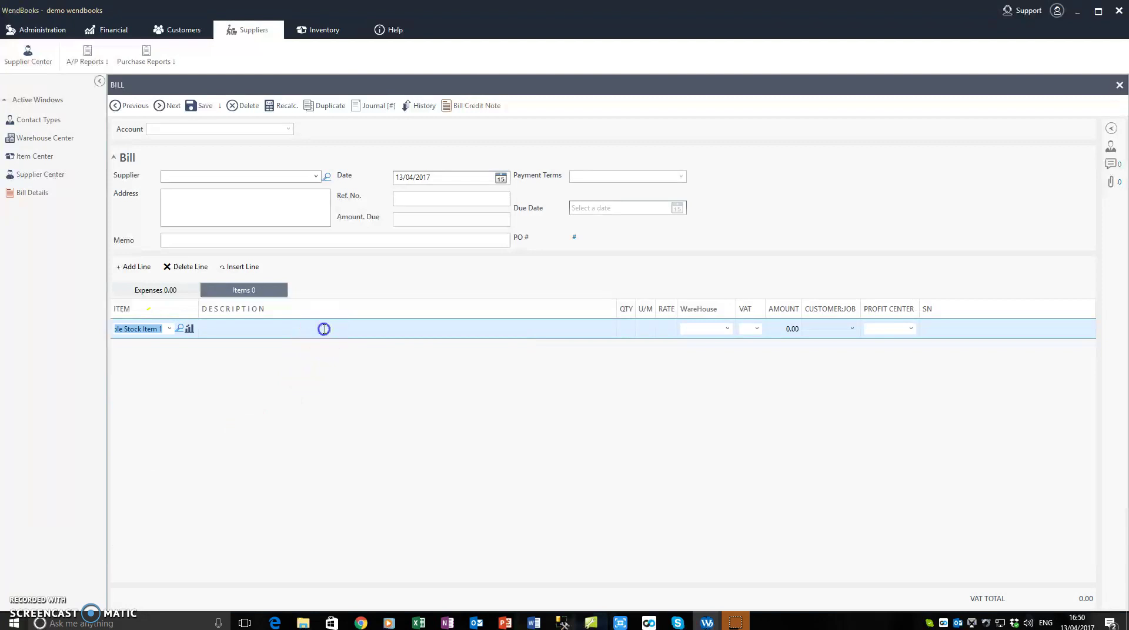
Step: Assign the bill's item line to warehouse Nicosia Area 1 : Block A, and close the bill without saving
left_click(749, 329)
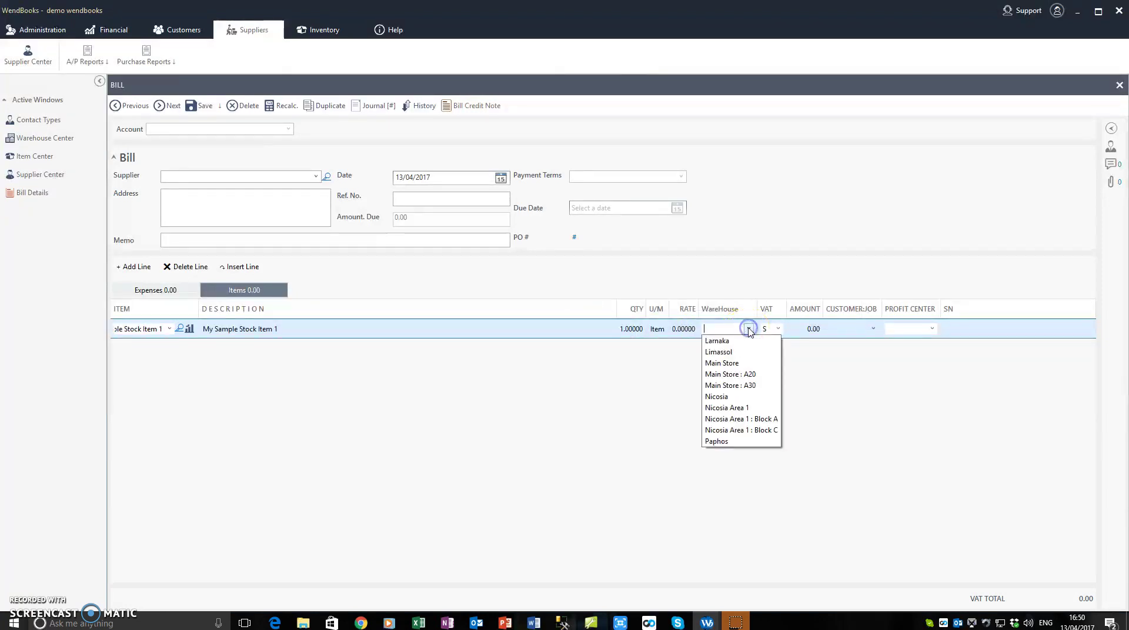
left_click(741, 419)
left_click(538, 282)
left_click(300, 197)
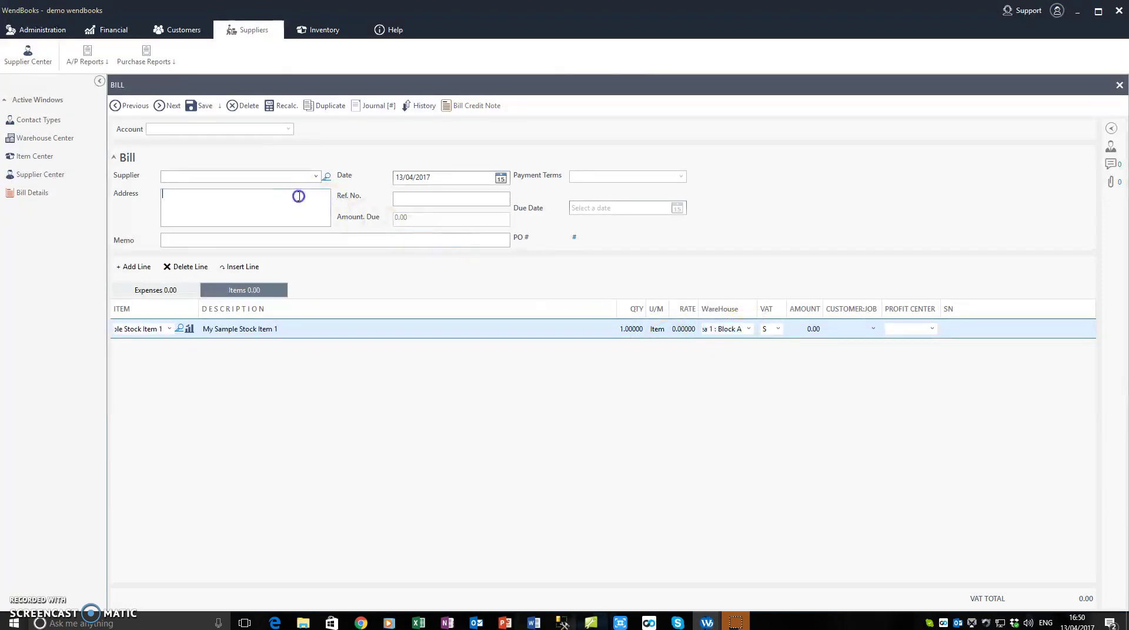
left_click(1122, 86)
left_click(568, 355)
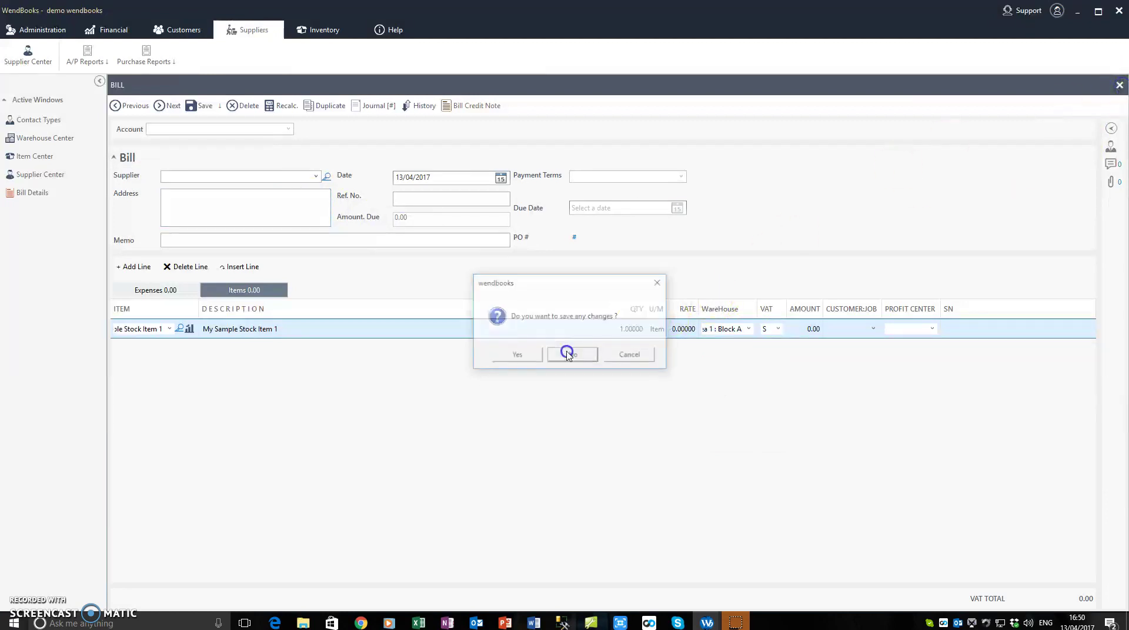
Step: Start a new customer invoice and add a line for item PD-2015
left_click(318, 30)
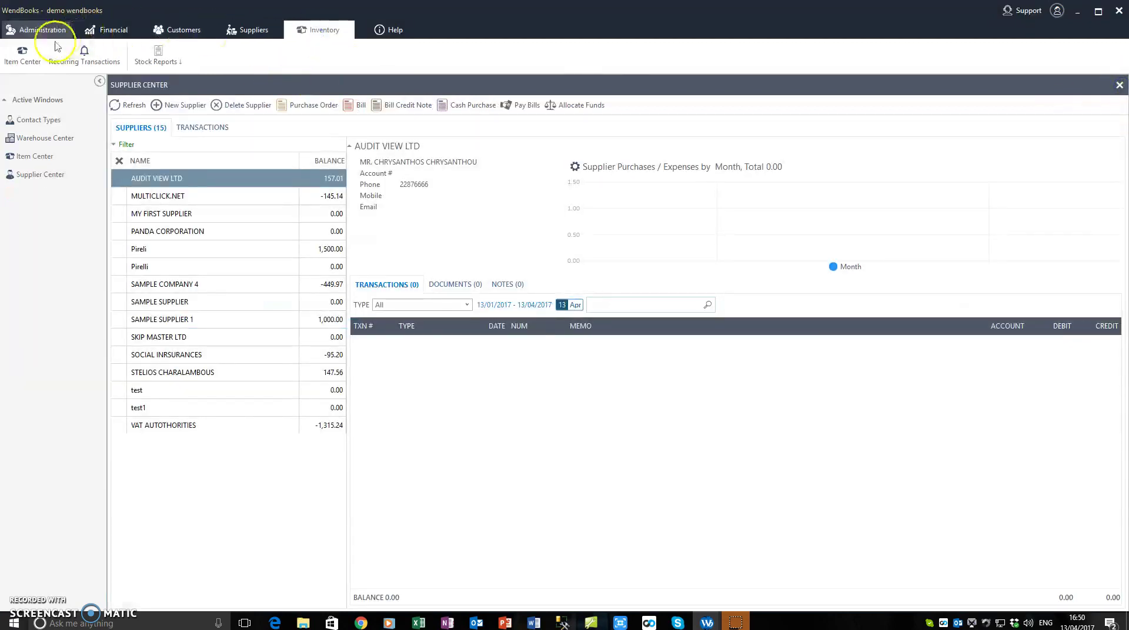
left_click(183, 30)
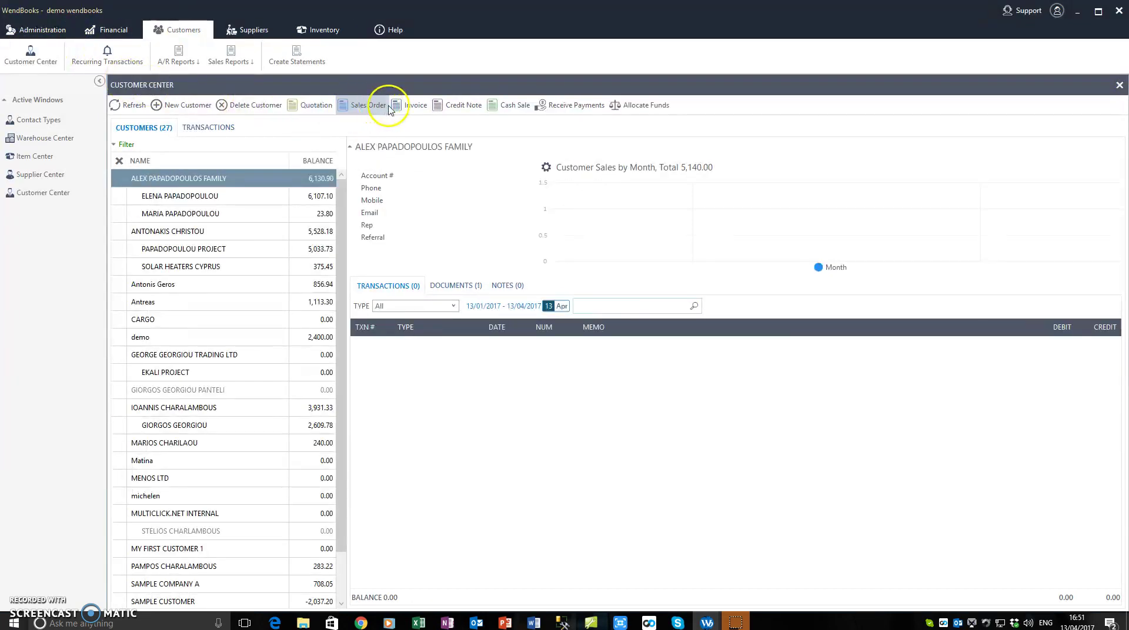
left_click(408, 110)
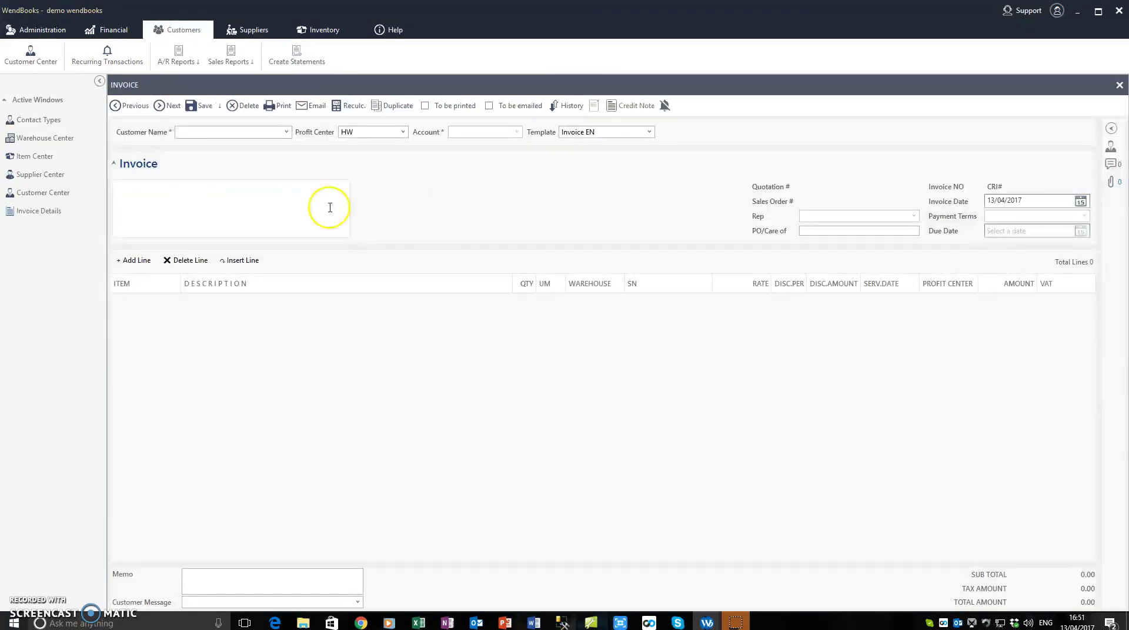
left_click(137, 262)
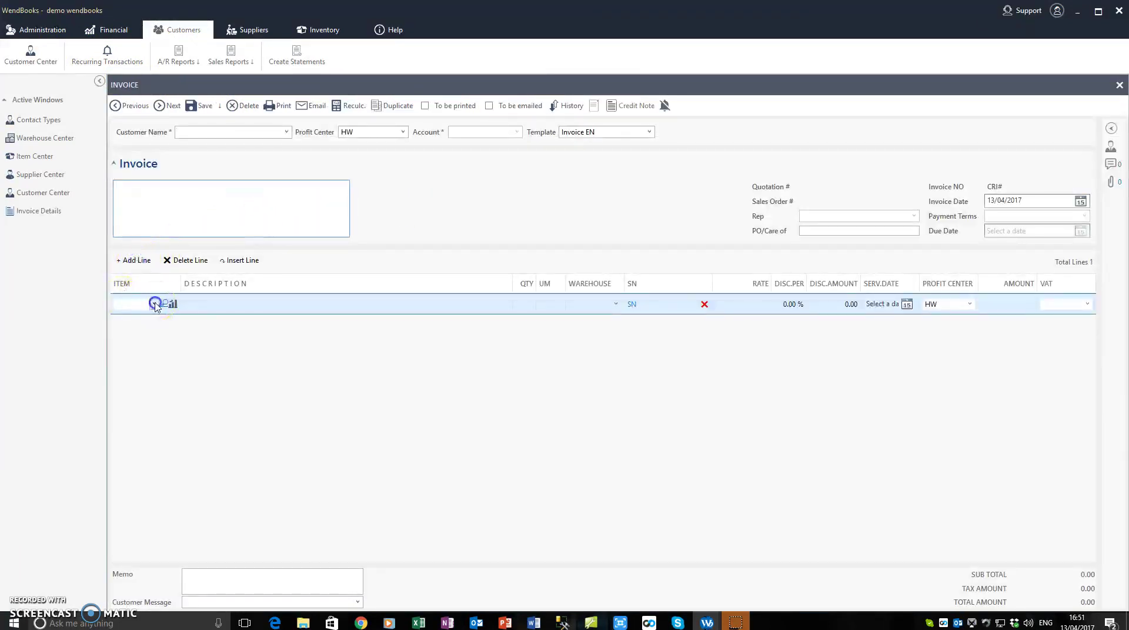
left_click(154, 304)
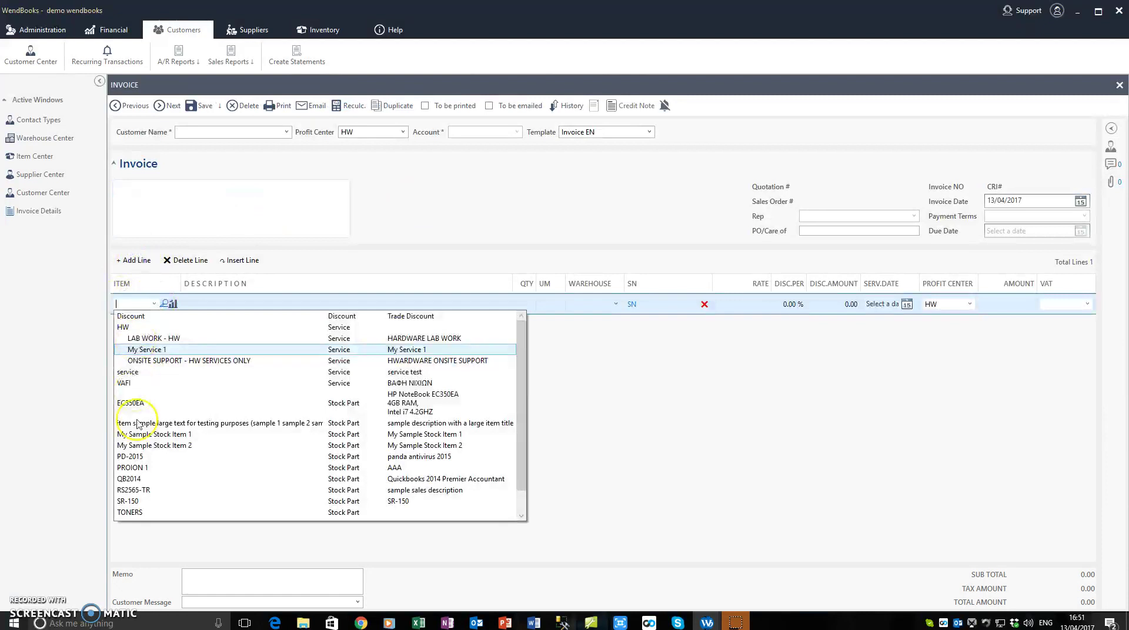
left_click(150, 456)
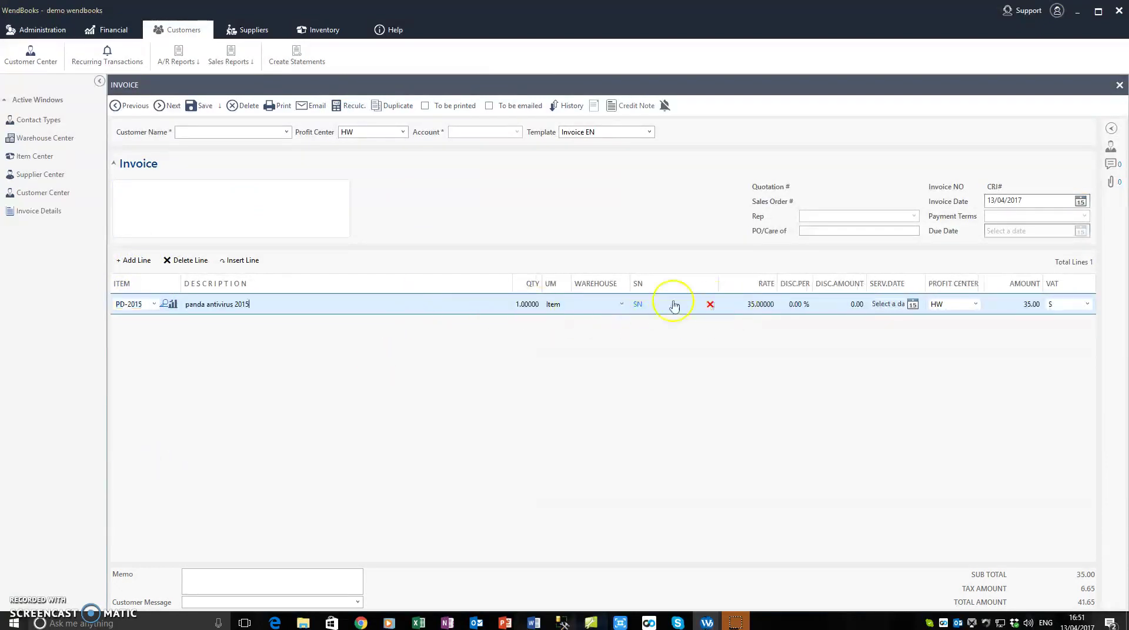
Step: Check the available warehouse locations for PD-2015 on the invoice line, and close the invoice without saving
left_click(622, 305)
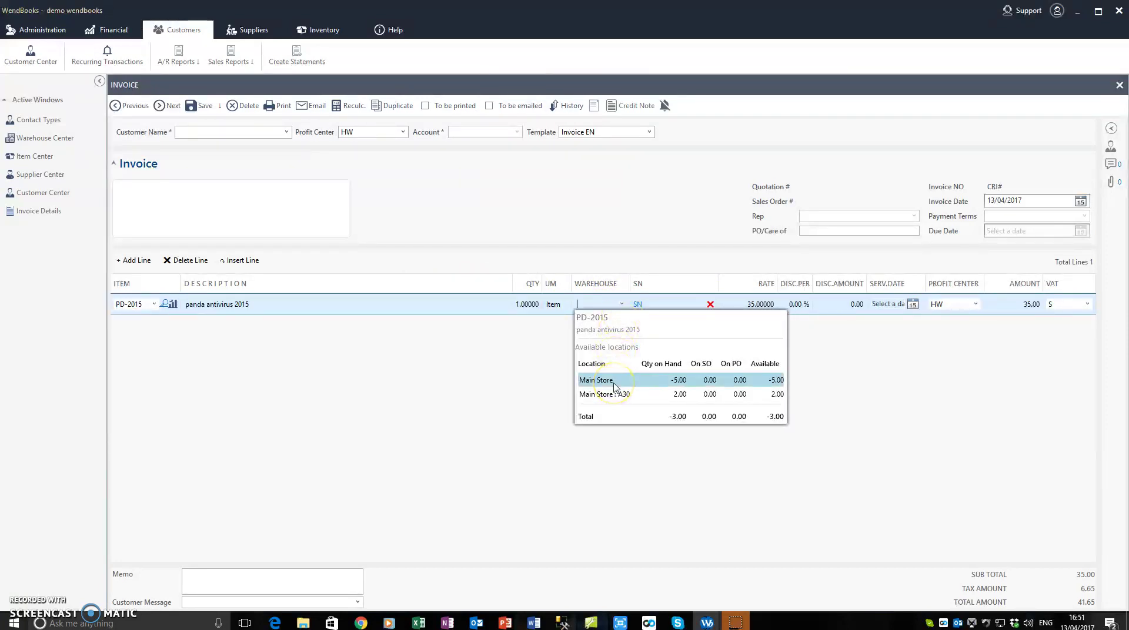
left_click(655, 244)
left_click(1120, 85)
left_click(571, 356)
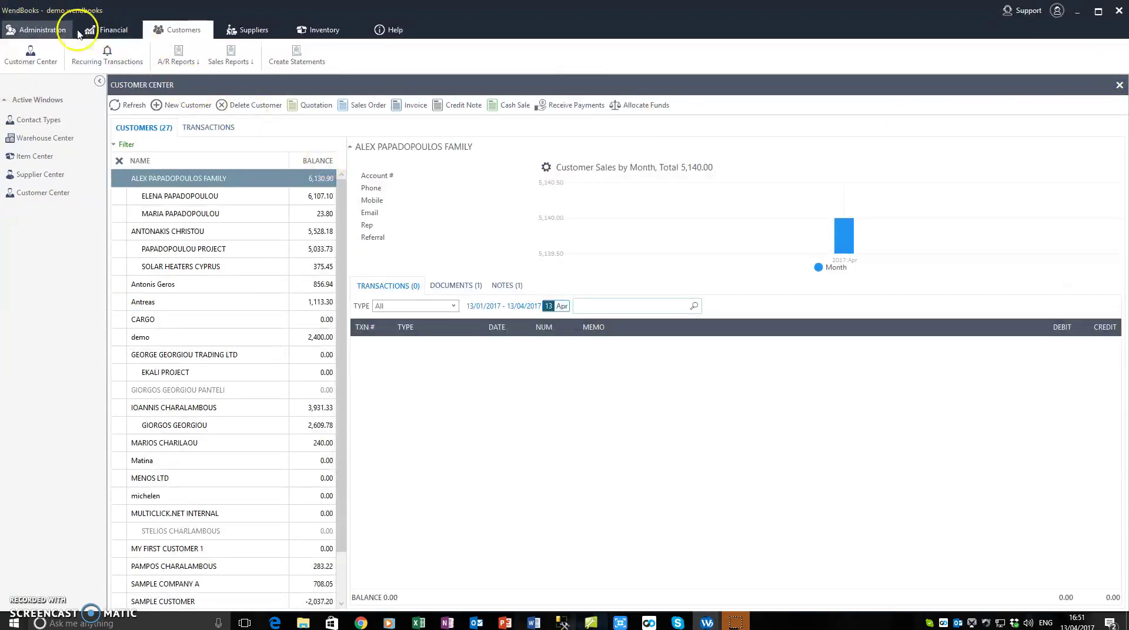
Step: Return to the administration functions and close all open windows, including the warehouse and contact type lists
left_click(65, 31)
left_click(196, 235)
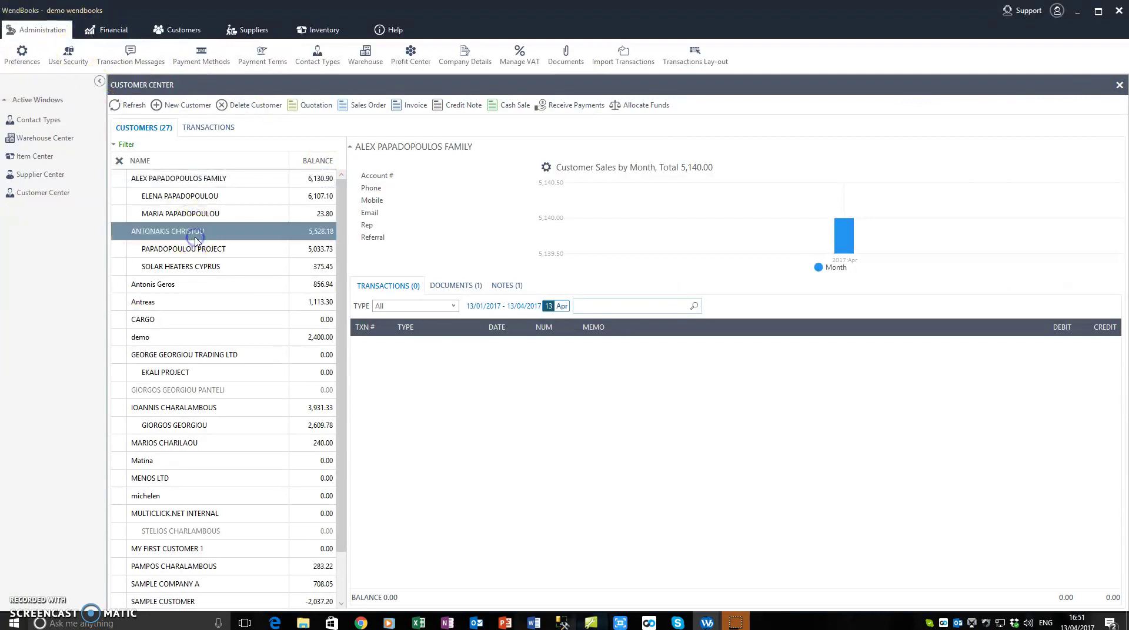
key("Escape")
key("Escape")
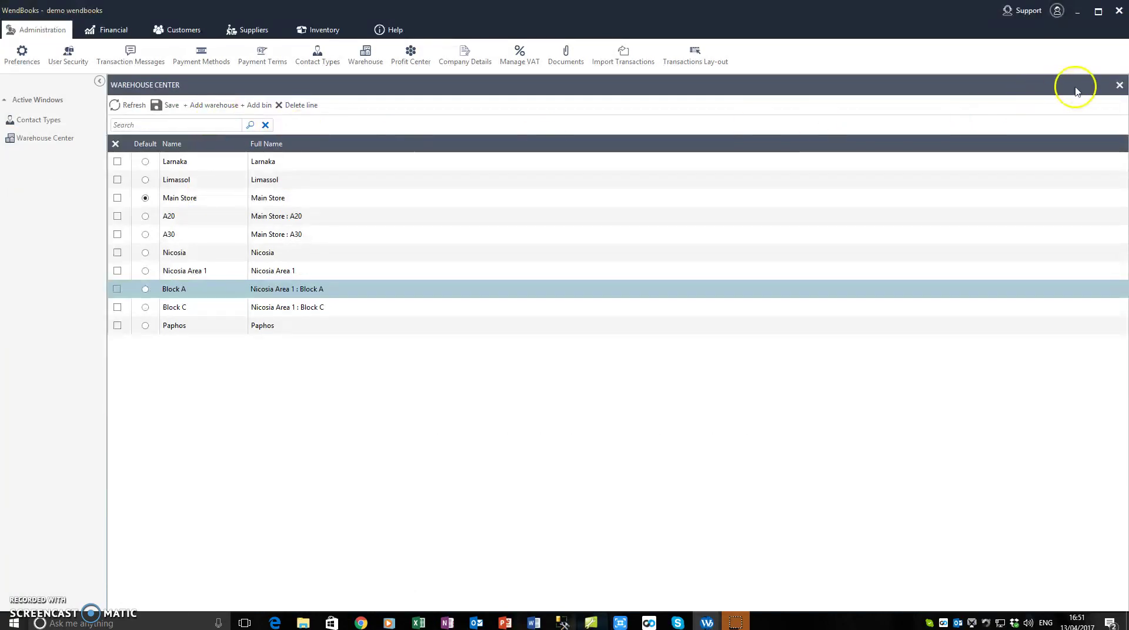
left_click(1120, 84)
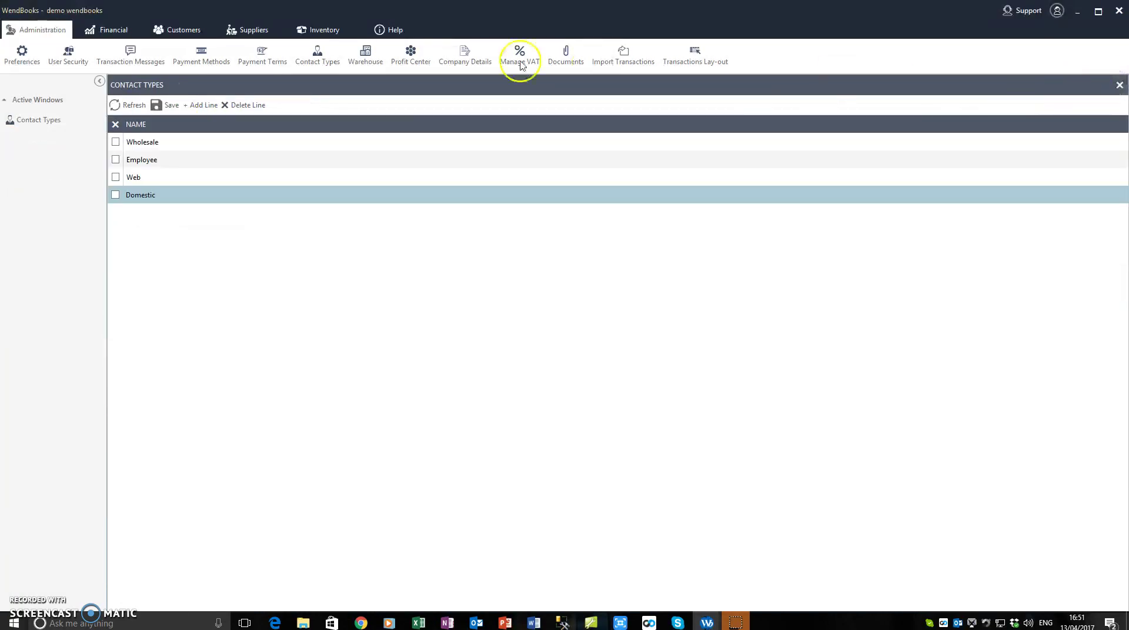
left_click(1119, 84)
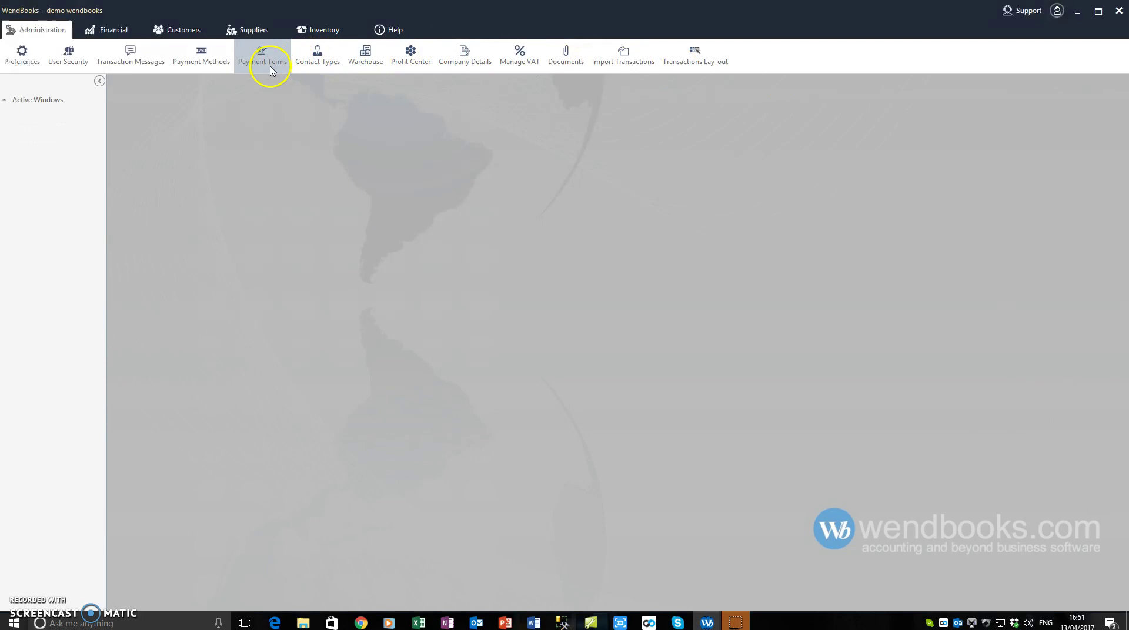
Step: Open the profit center list and examine the LAB, HW and Default profit centers
left_click(410, 53)
left_click(200, 157)
left_click(201, 173)
left_click(201, 158)
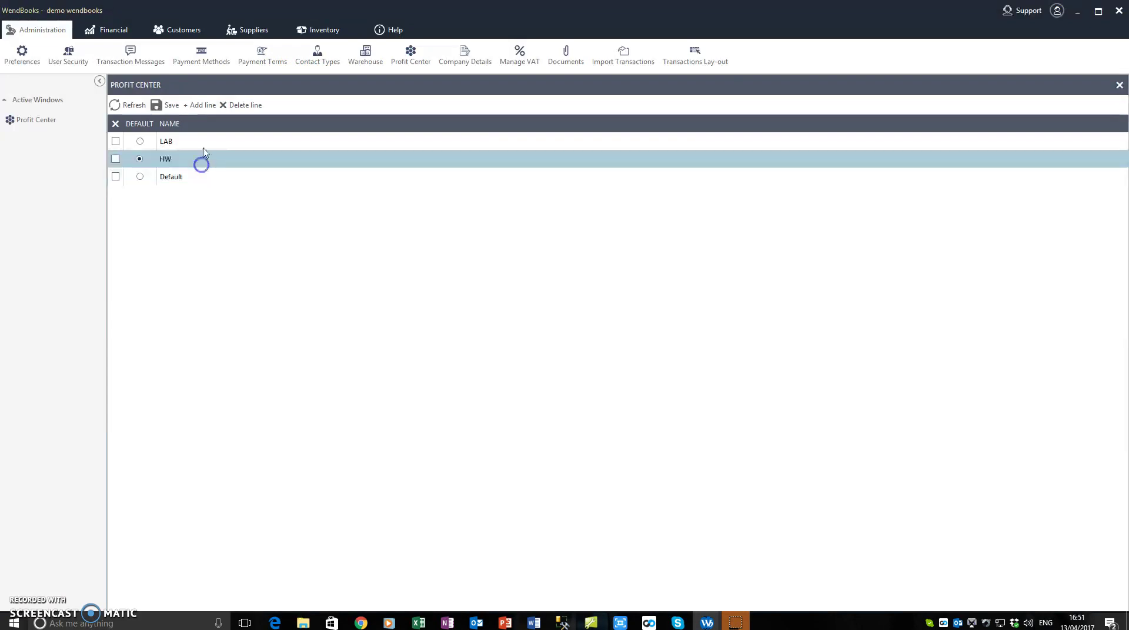
left_click(203, 148)
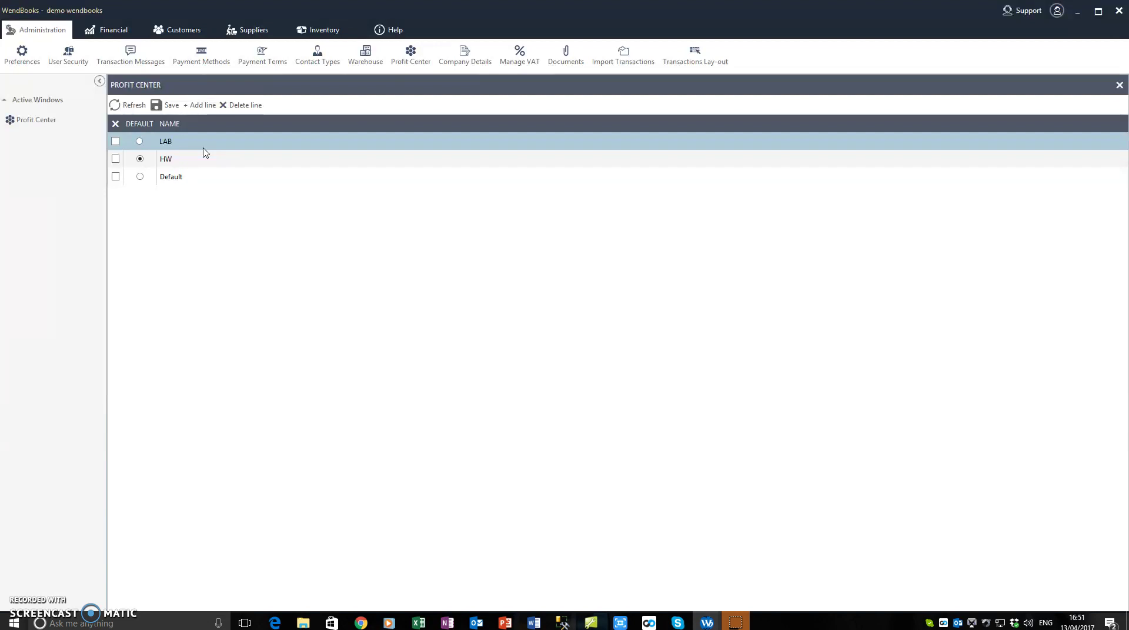
left_click(204, 159)
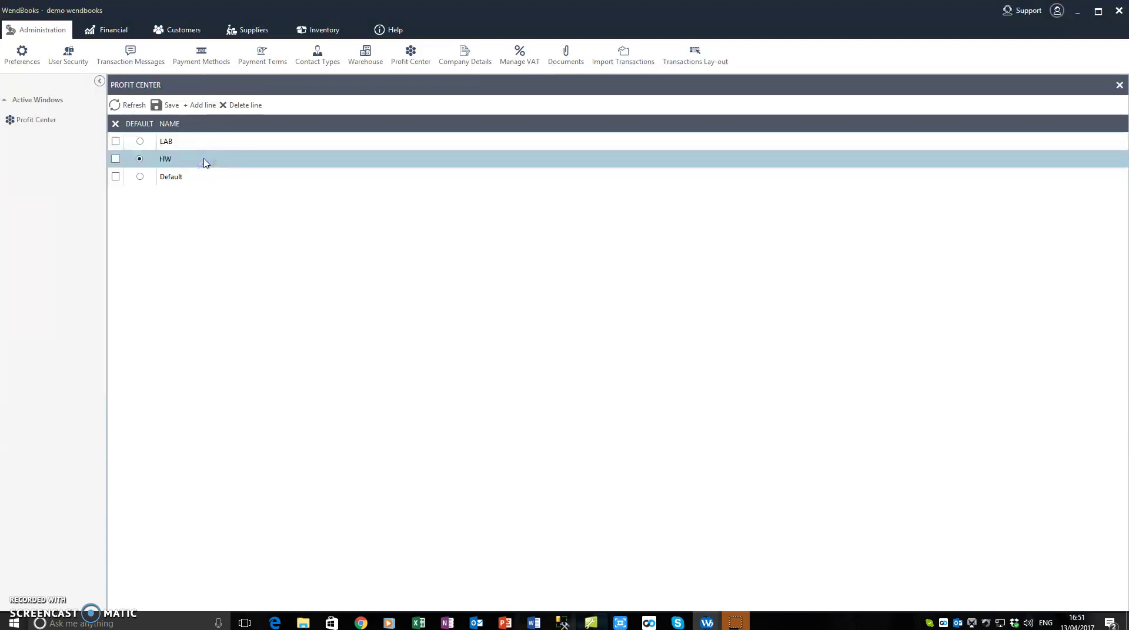
left_click(198, 179)
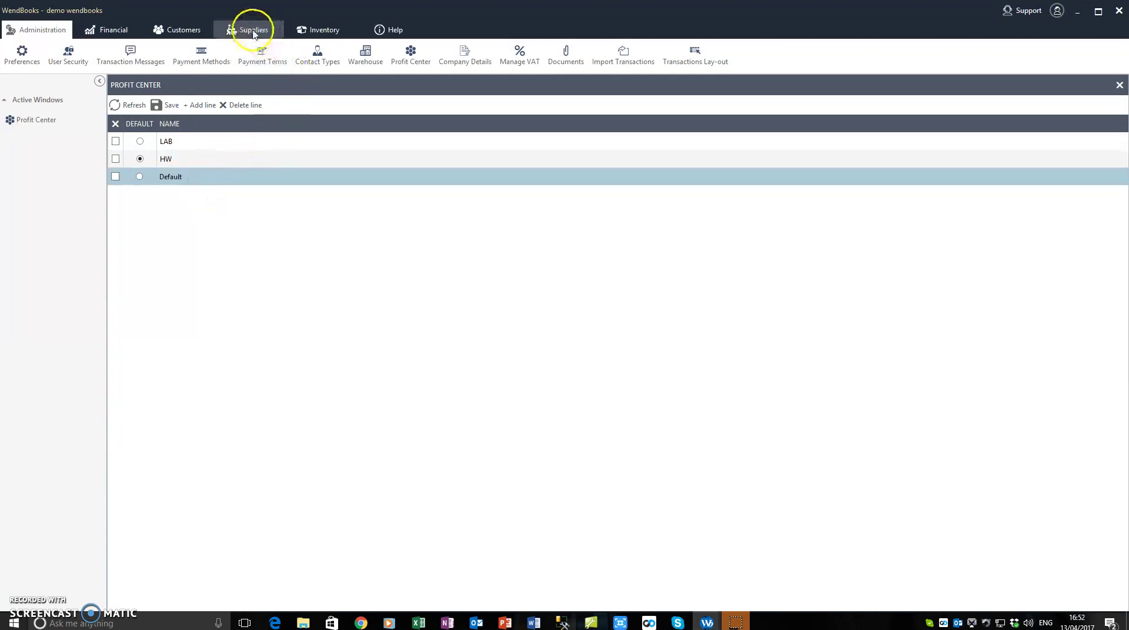
Step: Generate the Profit & Loss accounting report from the financial functions
left_click(157, 30)
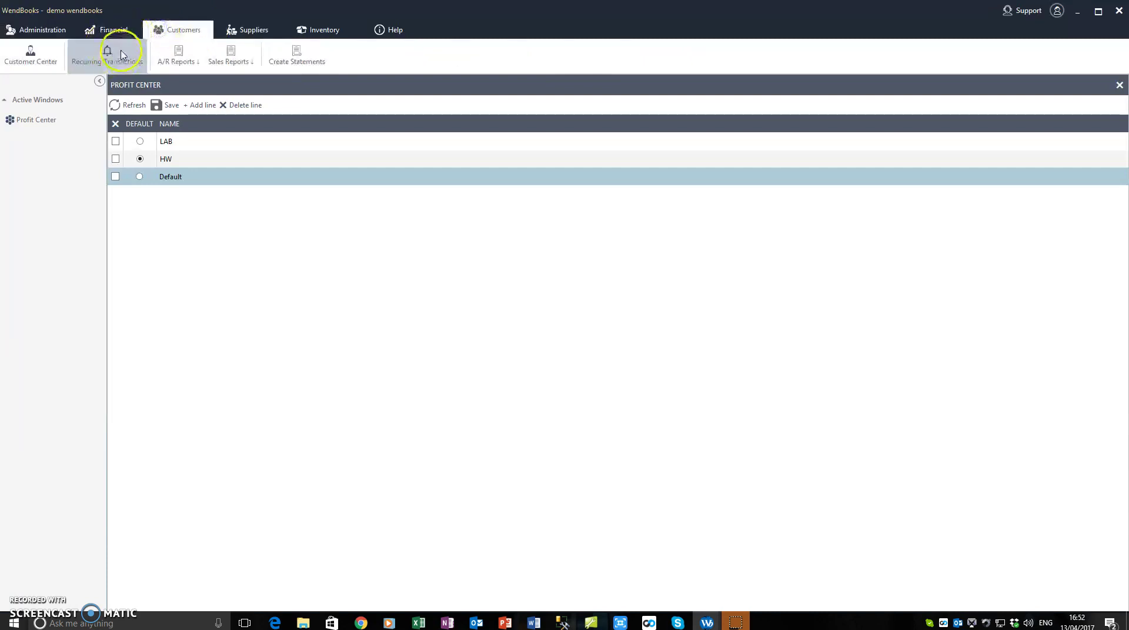
left_click(115, 32)
left_click(159, 64)
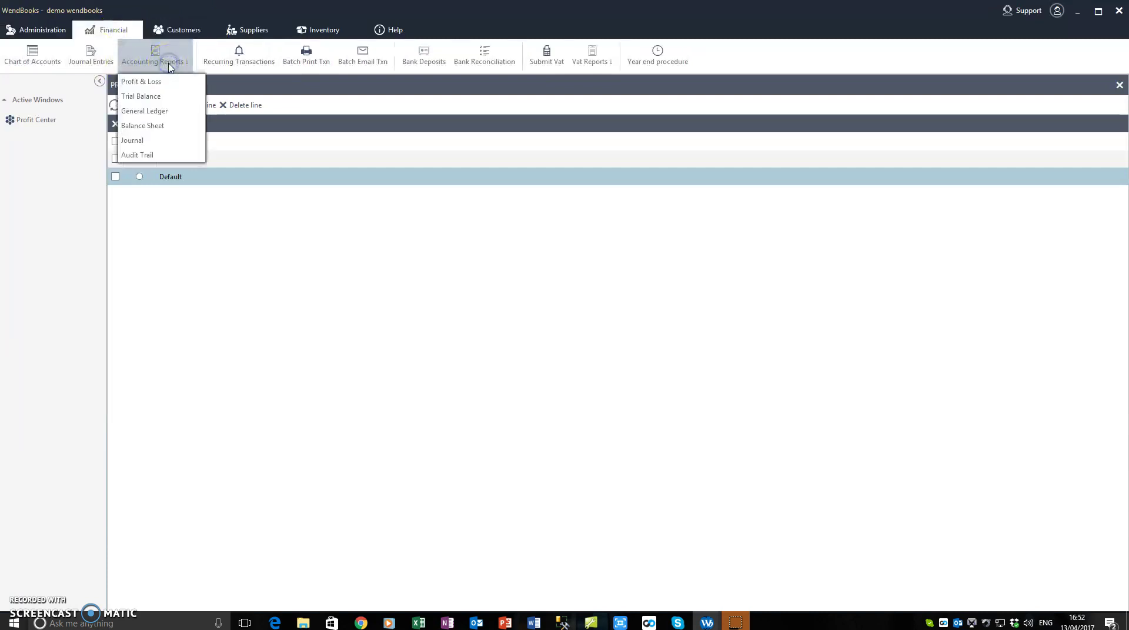
left_click(163, 84)
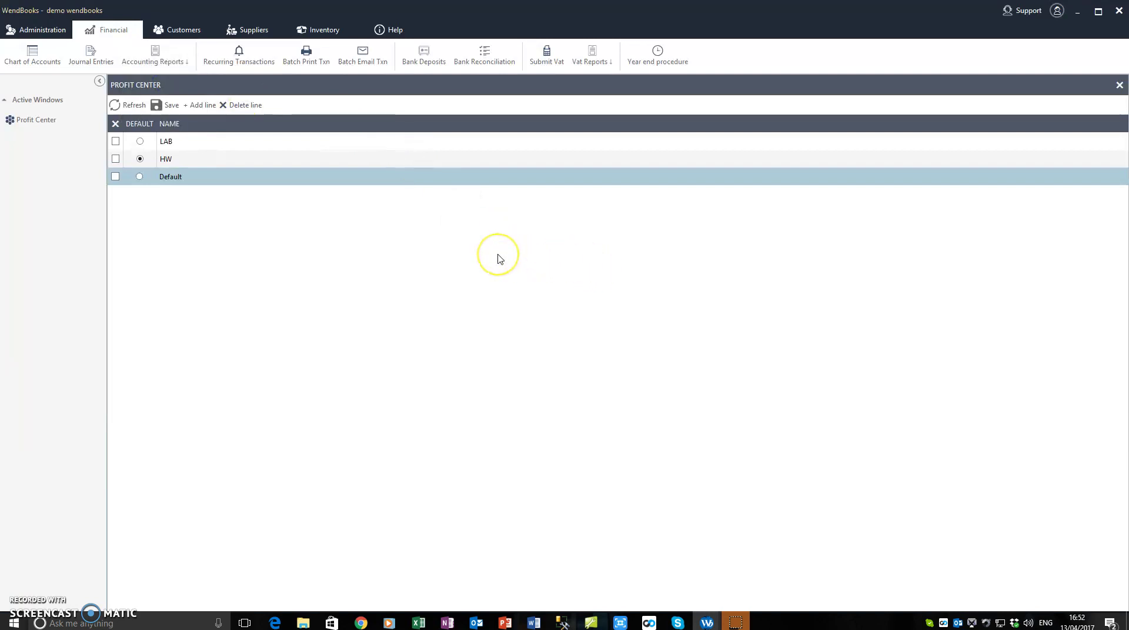
left_click(527, 257)
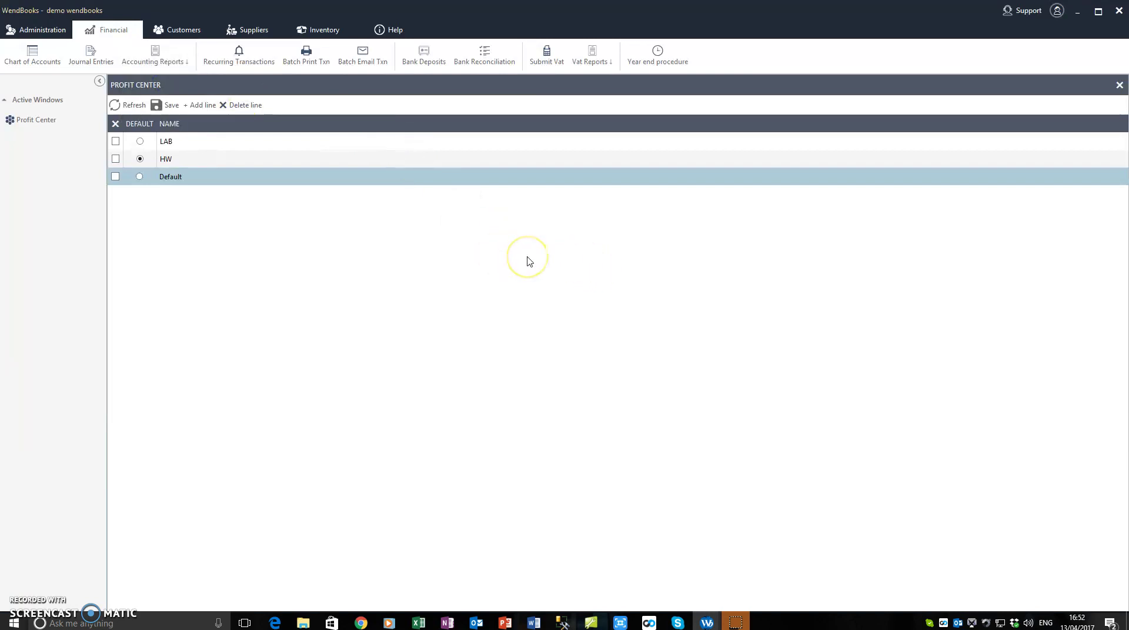
left_click(533, 257)
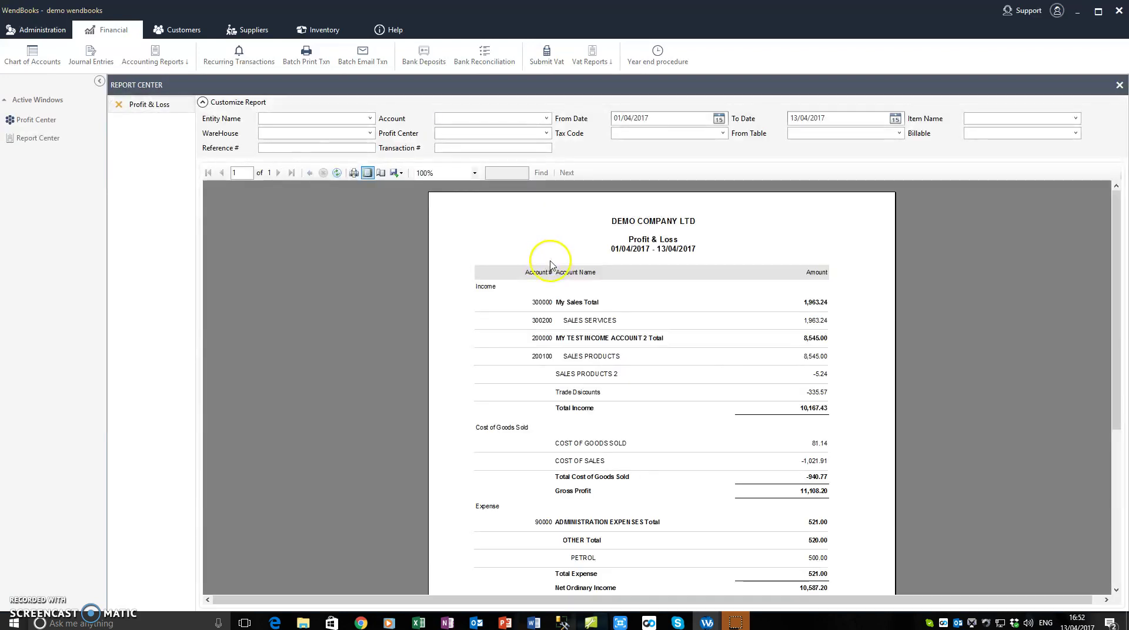
Step: Filter the Profit & Loss report by the LAB profit center, refresh it to check the figures, and close the report
left_click(547, 135)
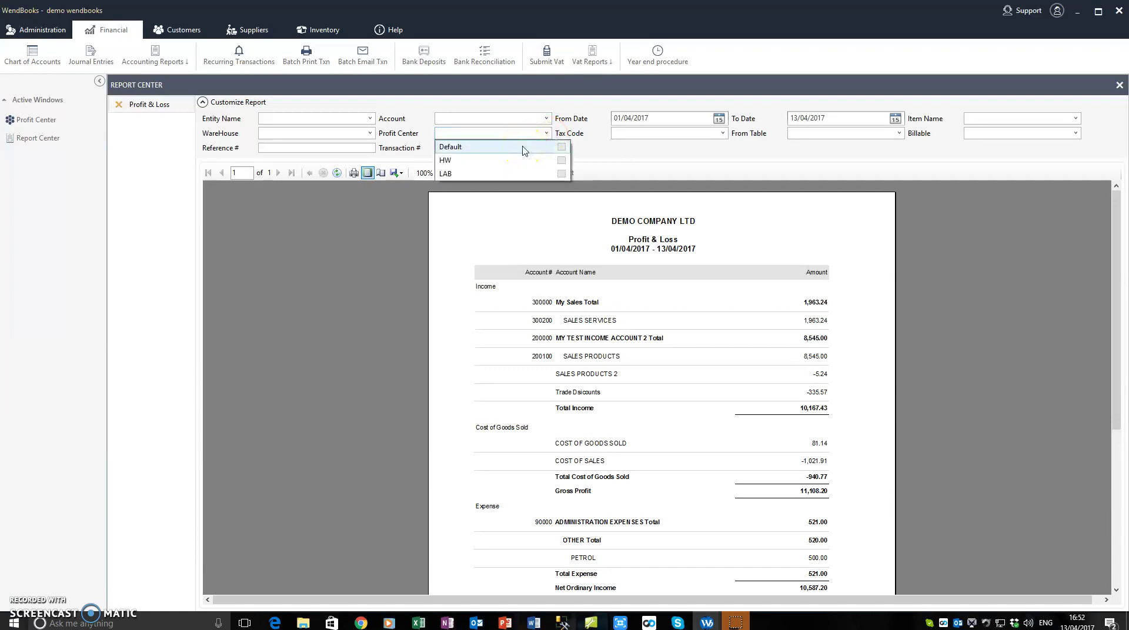
left_click(516, 162)
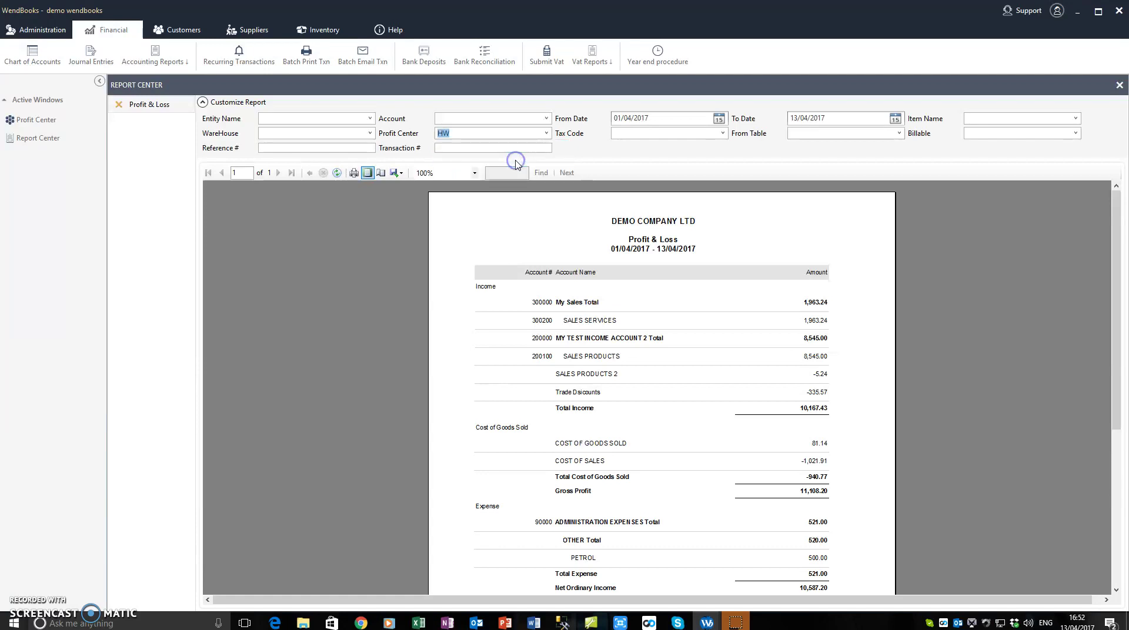
left_click(546, 134)
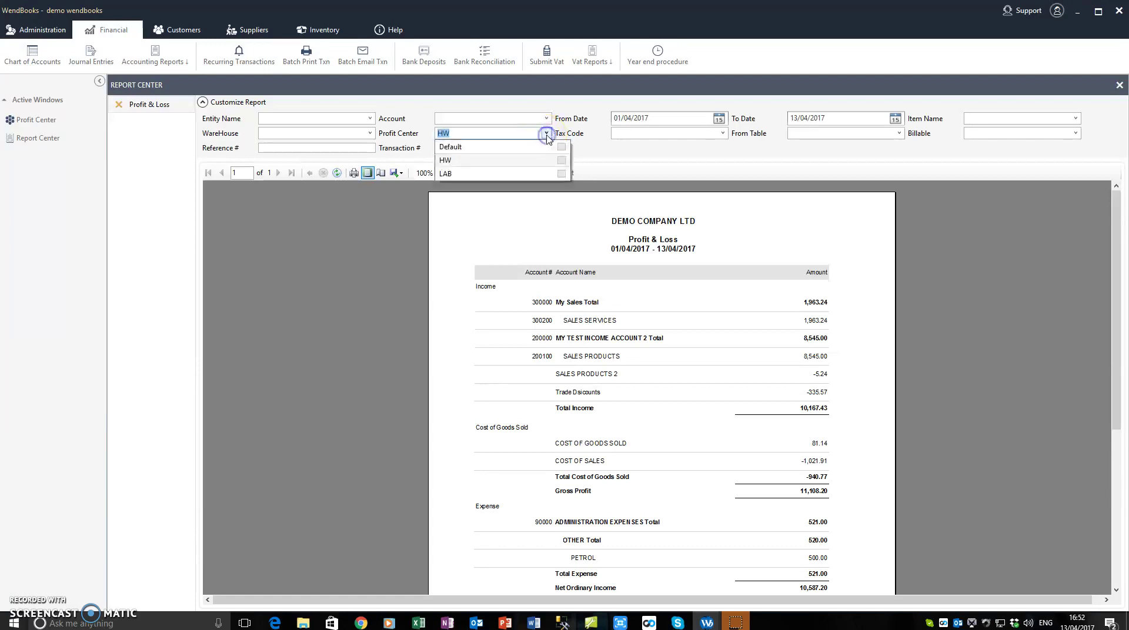
left_click(561, 168)
left_click(547, 134)
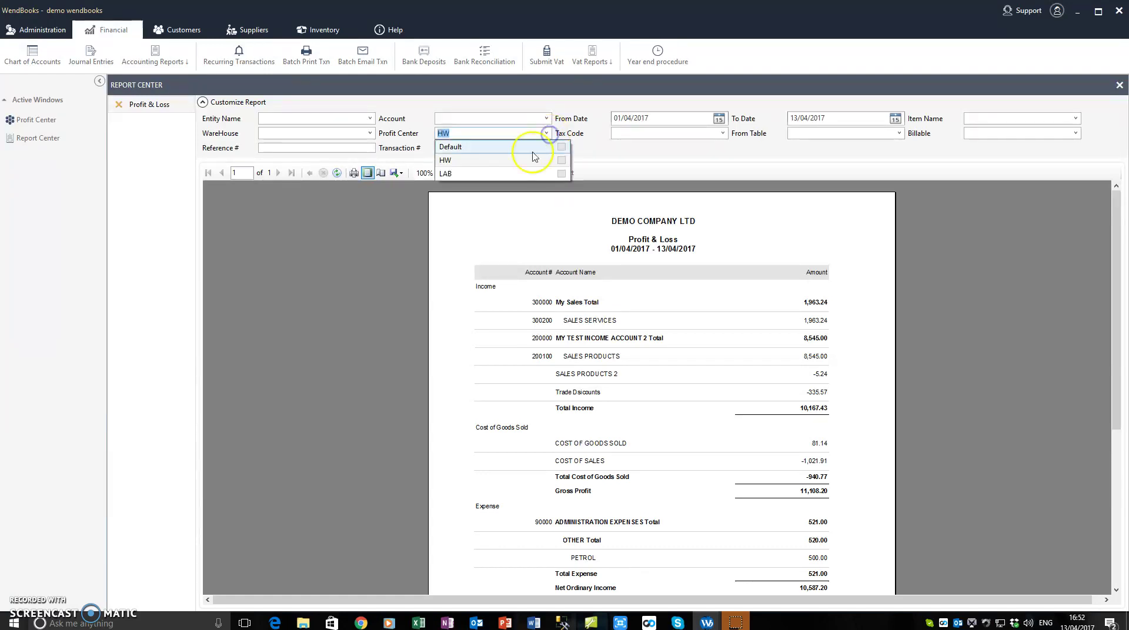
left_click(519, 173)
left_click(507, 121)
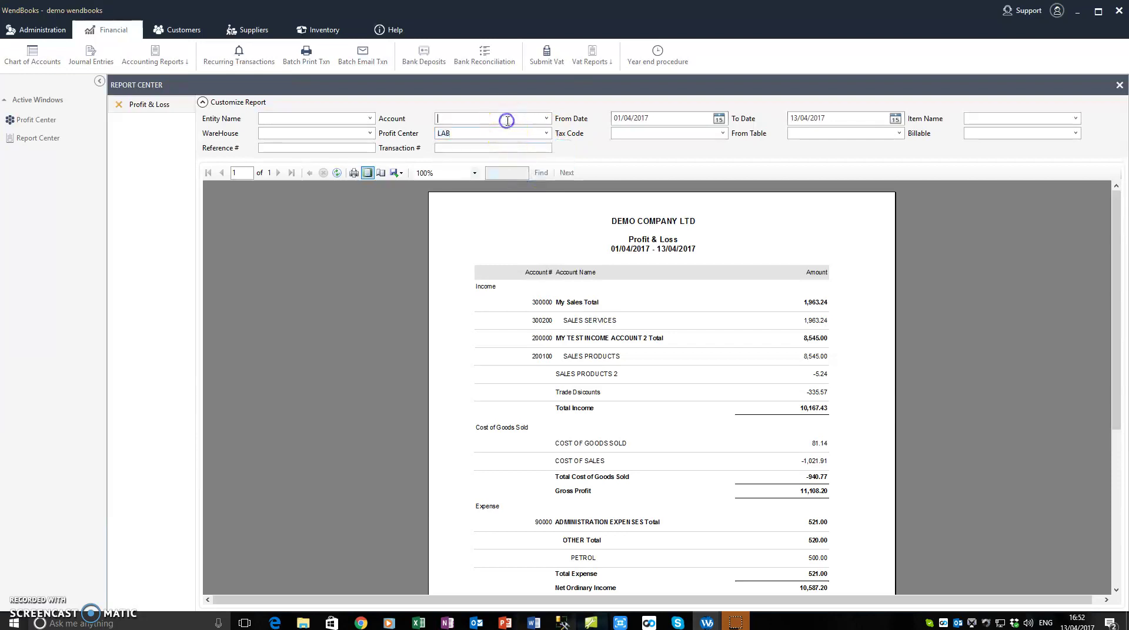
left_click(337, 172)
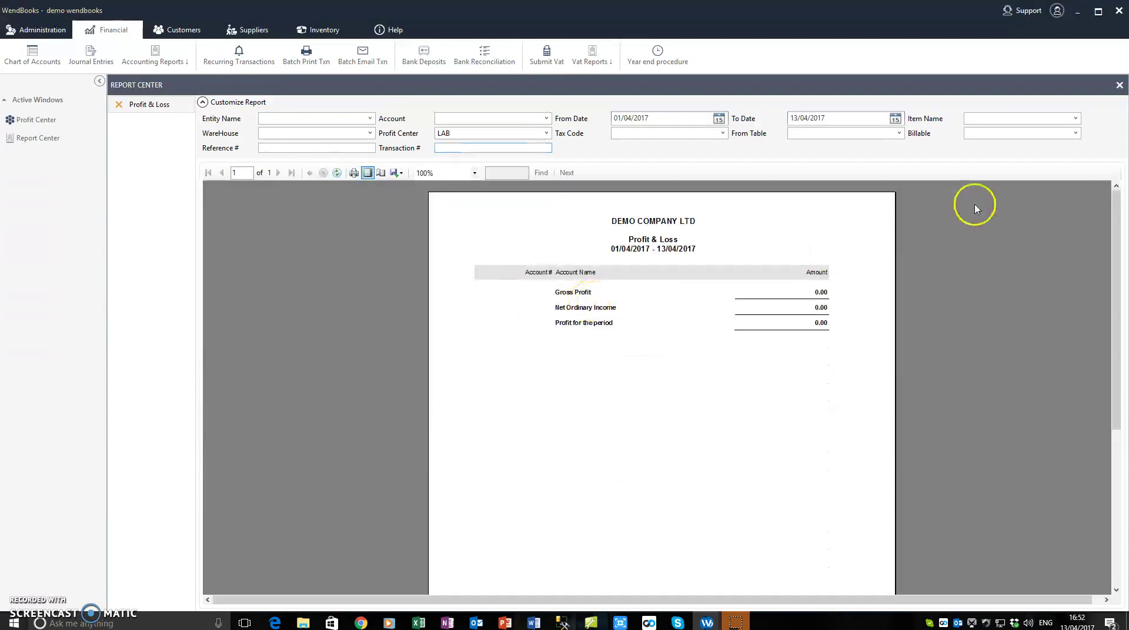
left_click(1119, 85)
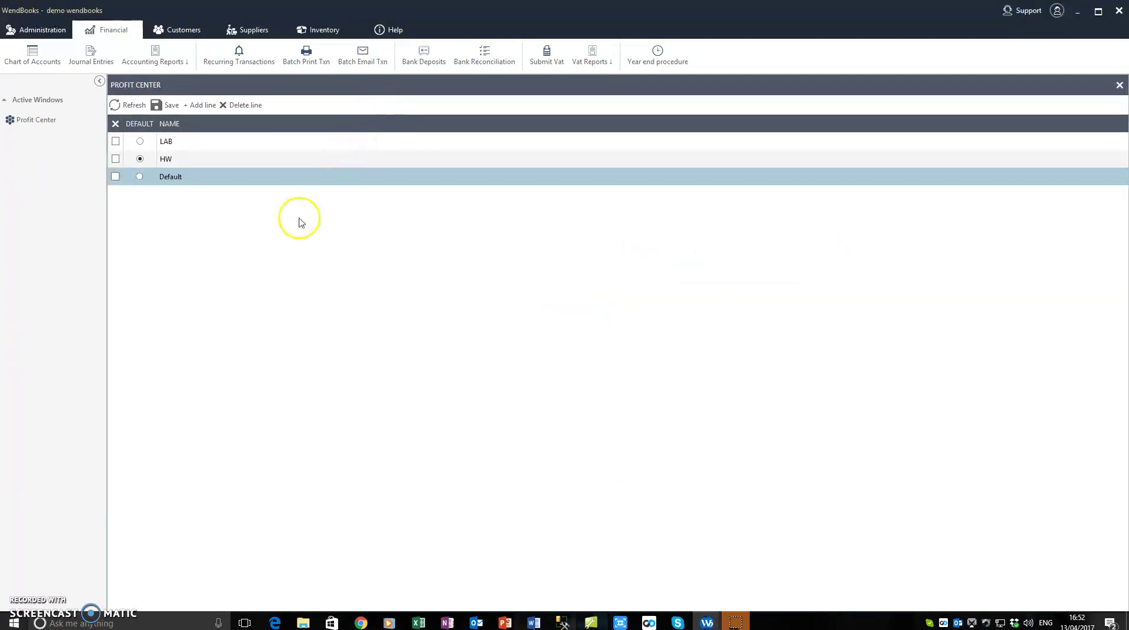
Step: Return to the administration functions and try to delete the default profit center HW from the list
left_click(40, 29)
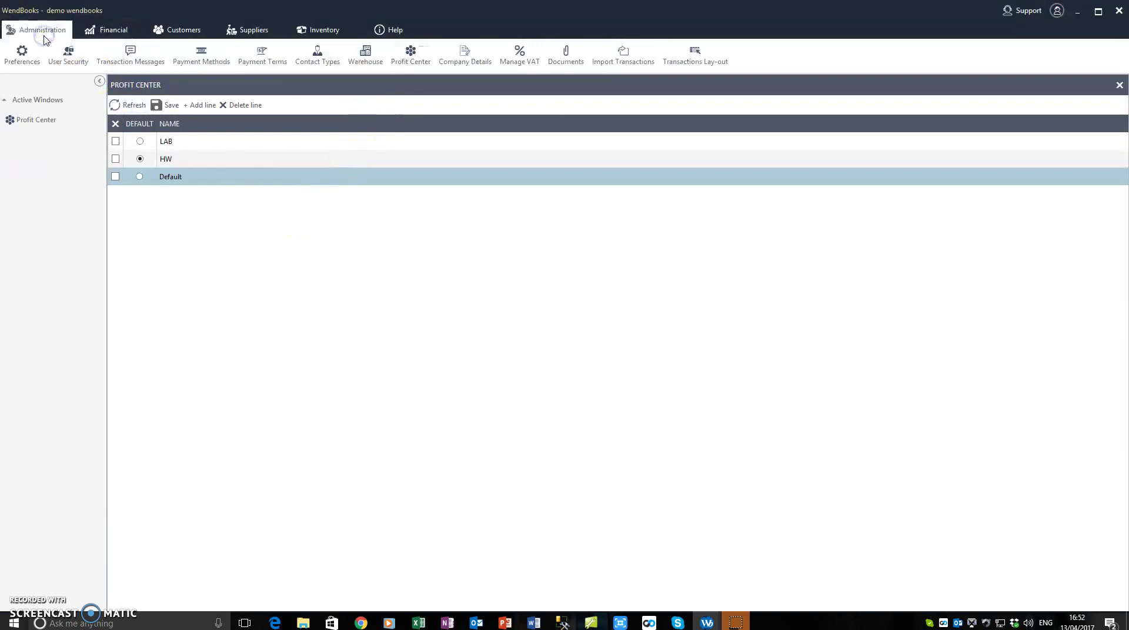
left_click(184, 163)
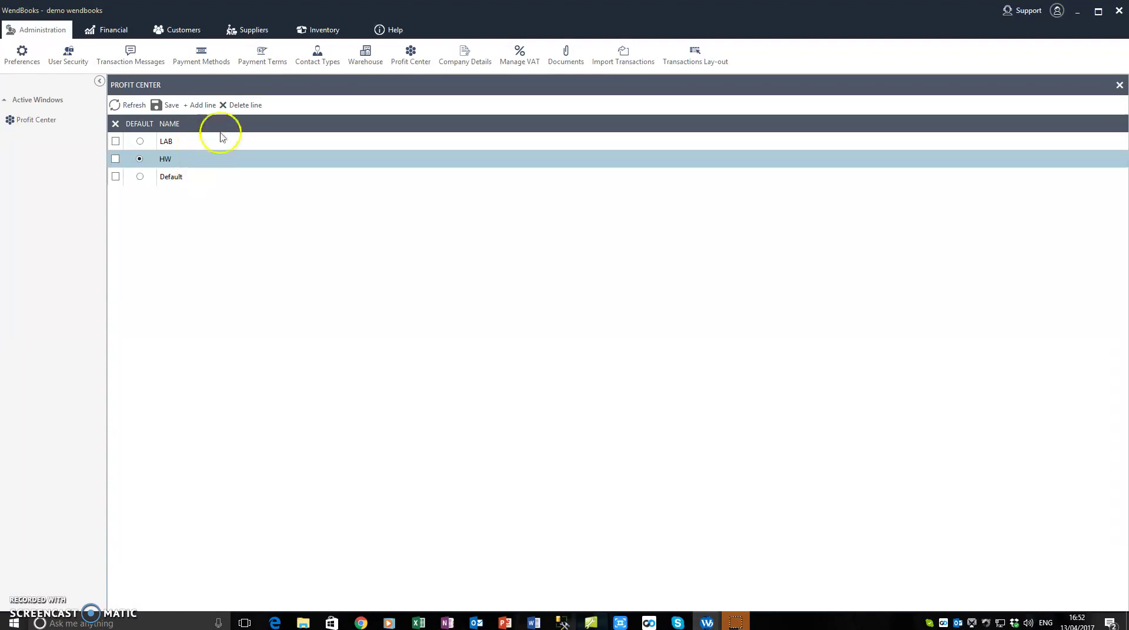
left_click(234, 112)
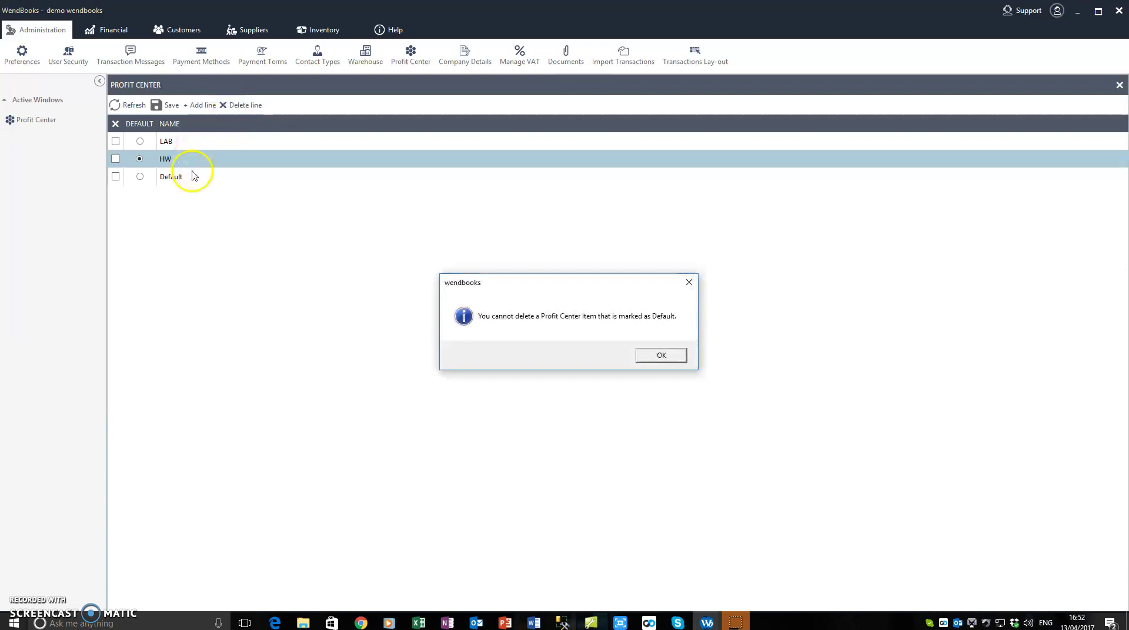
left_click(662, 354)
Step: Try to delete the LAB profit center from the list
left_click(216, 142)
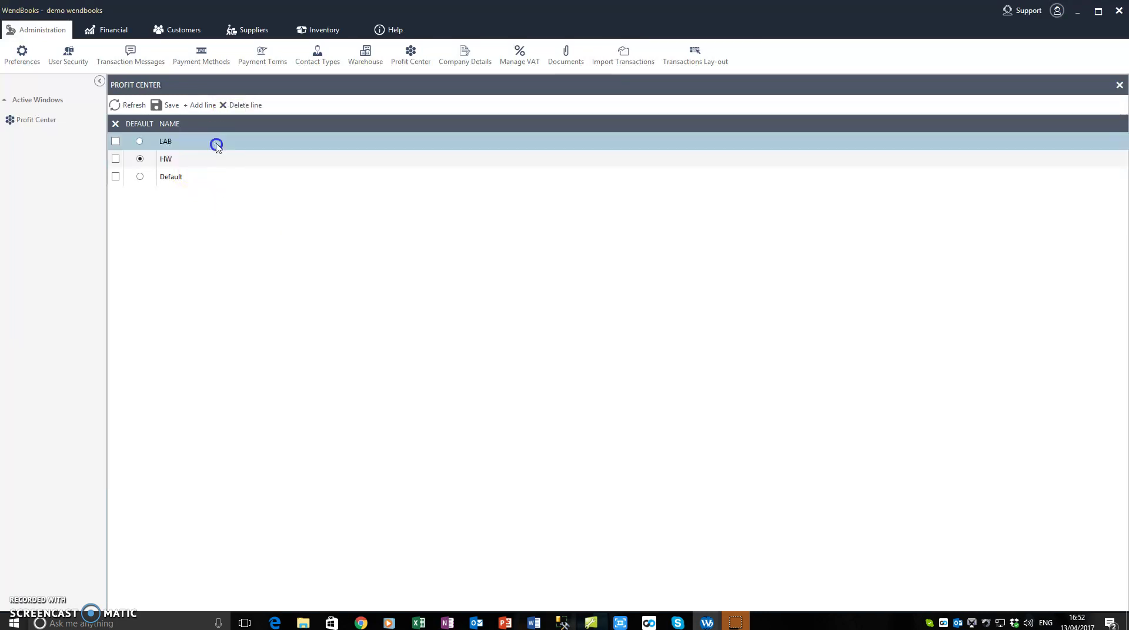
left_click(238, 106)
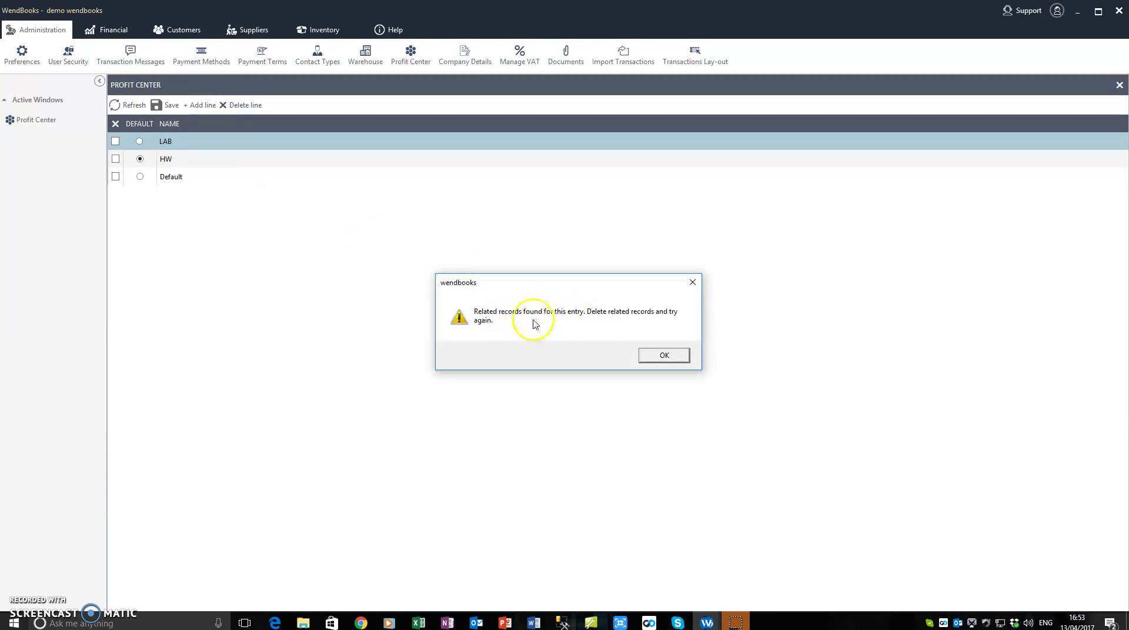
left_click(665, 356)
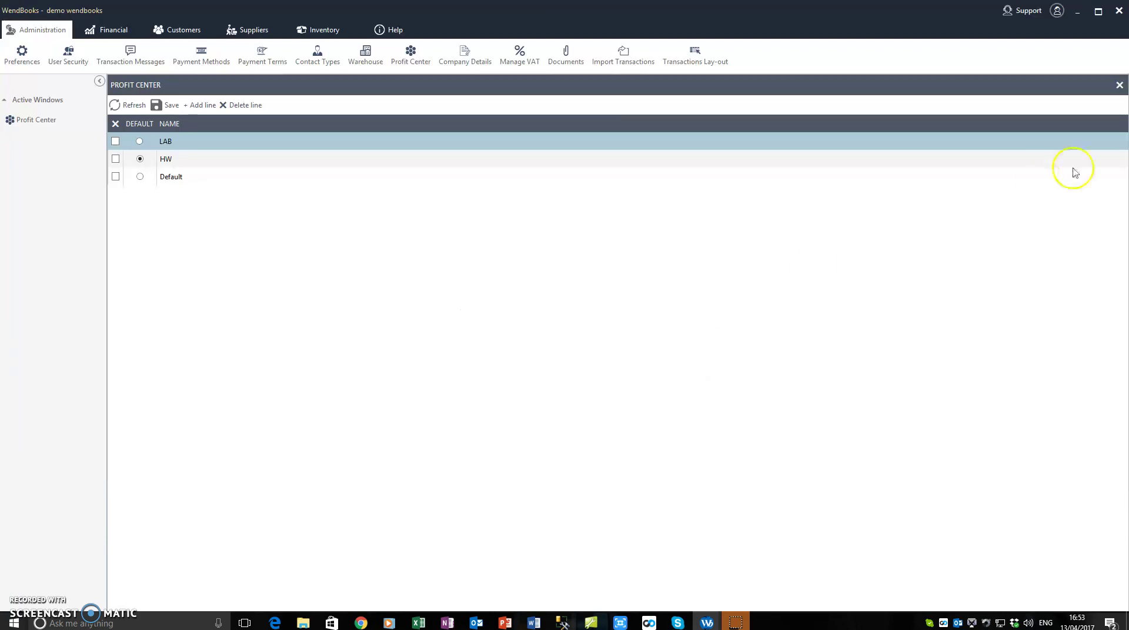
Step: Close the profit center list and open the company details to review the logo, name, address and contact fields
left_click(1118, 87)
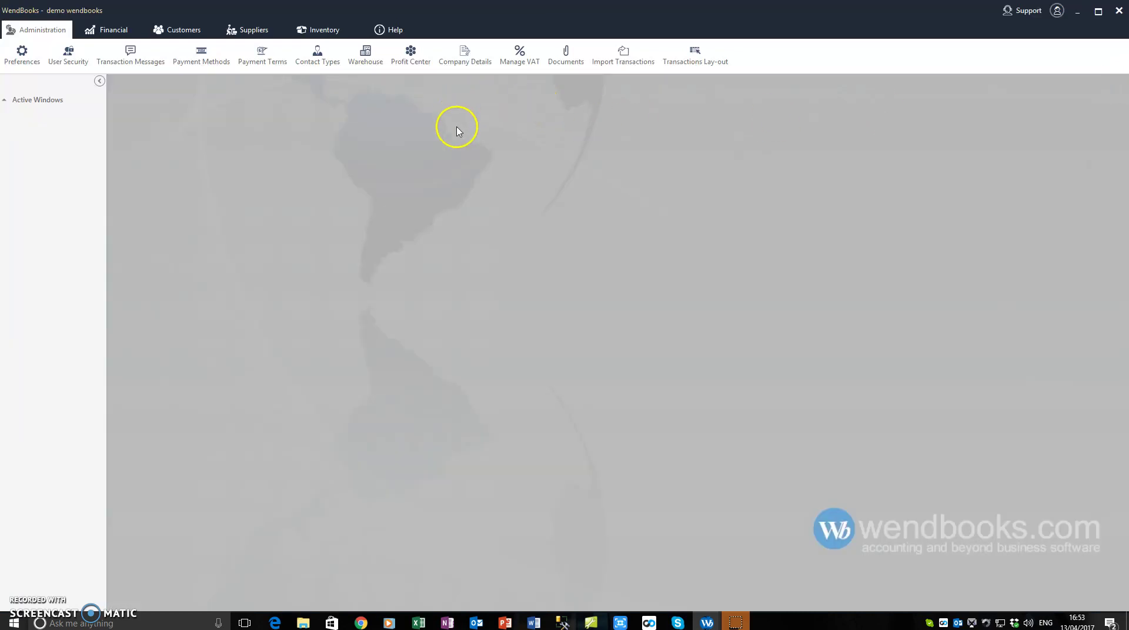
left_click(463, 56)
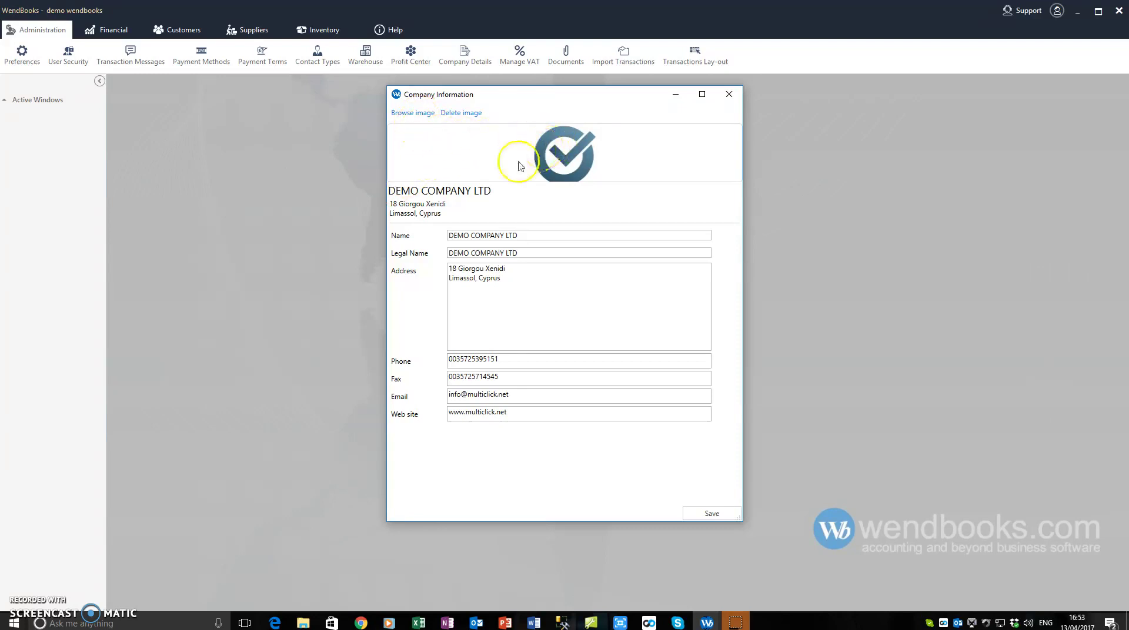
left_click(531, 254)
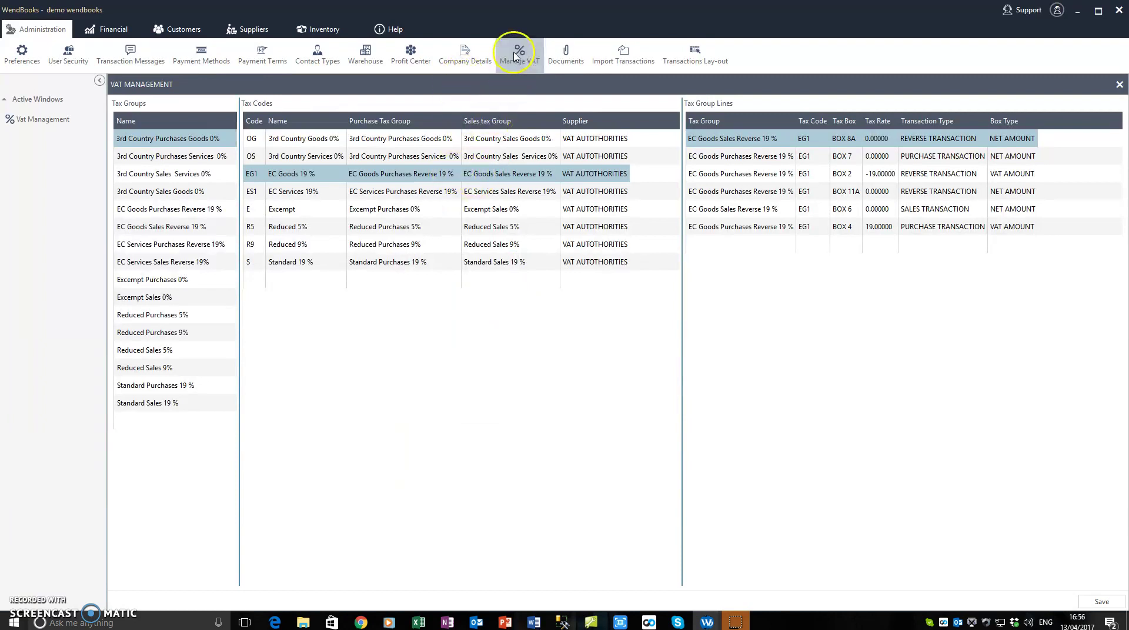
Step: Examine the tax group lines of the tax codes from OS through R9, and close VAT management
left_click(430, 160)
left_click(430, 174)
left_click(430, 192)
left_click(427, 210)
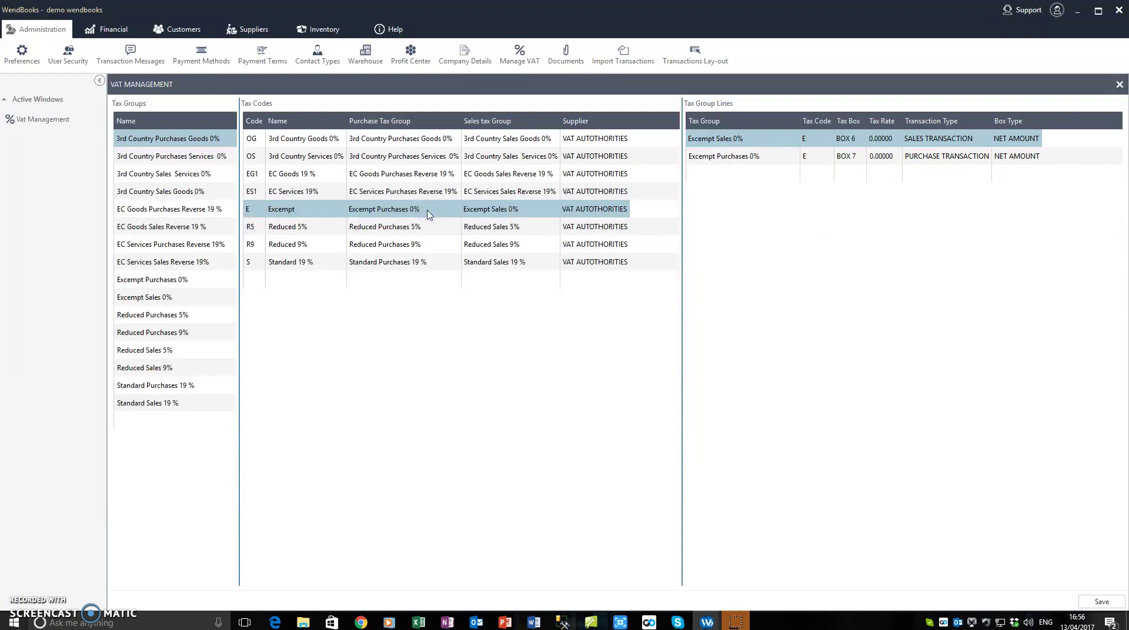
left_click(421, 228)
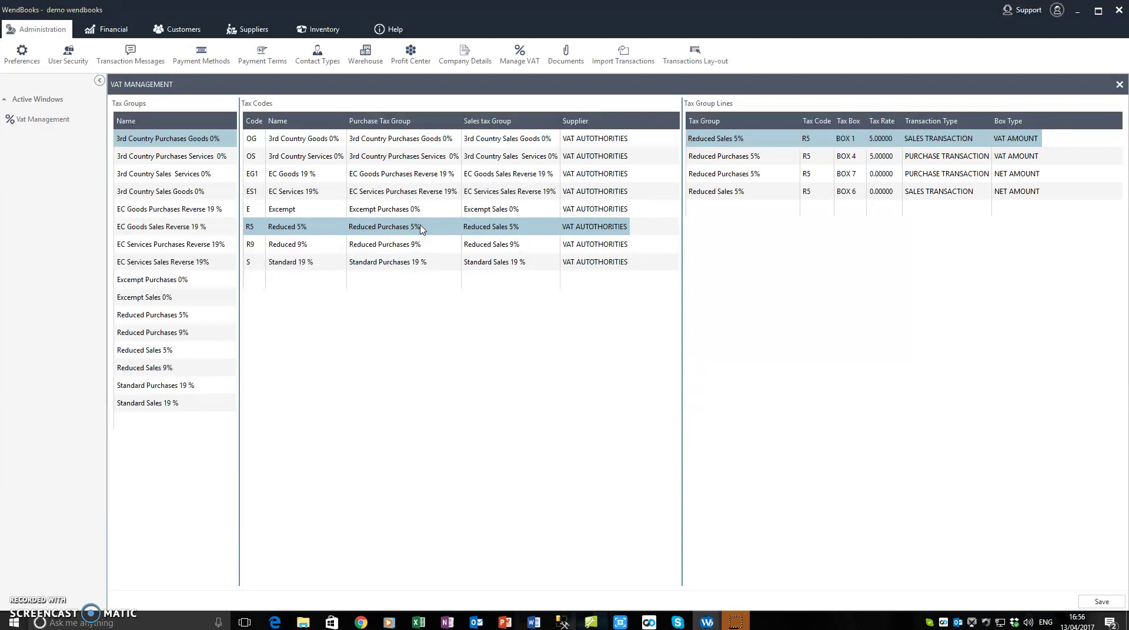
left_click(416, 244)
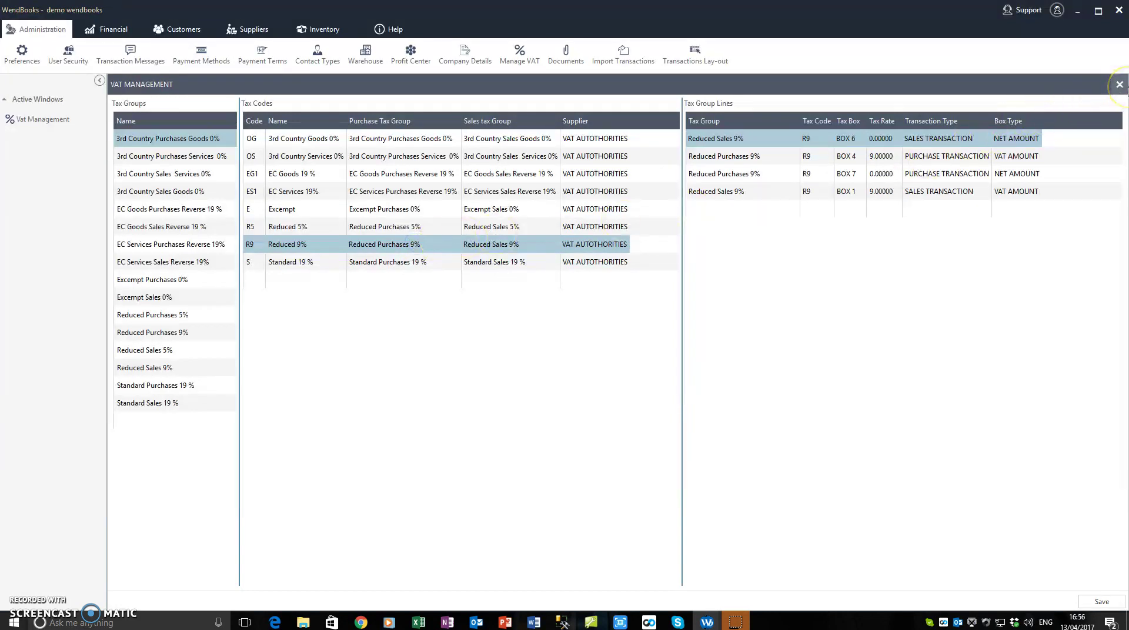
left_click(1119, 85)
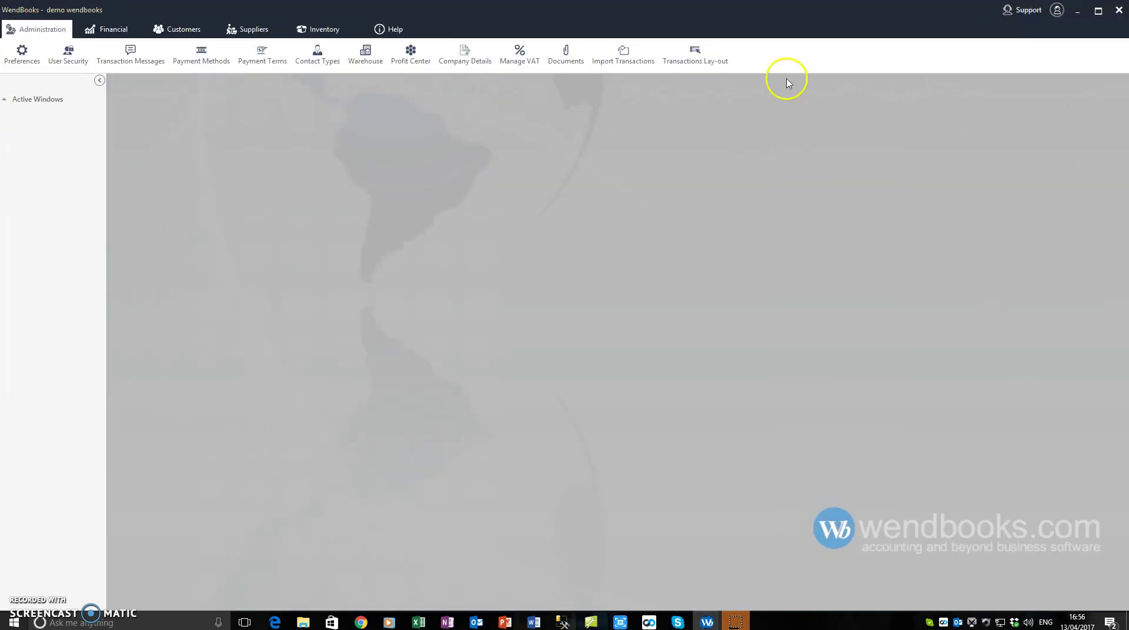
Step: Open the document center and examine its search field, the first listed files and the records they are attached to
left_click(562, 59)
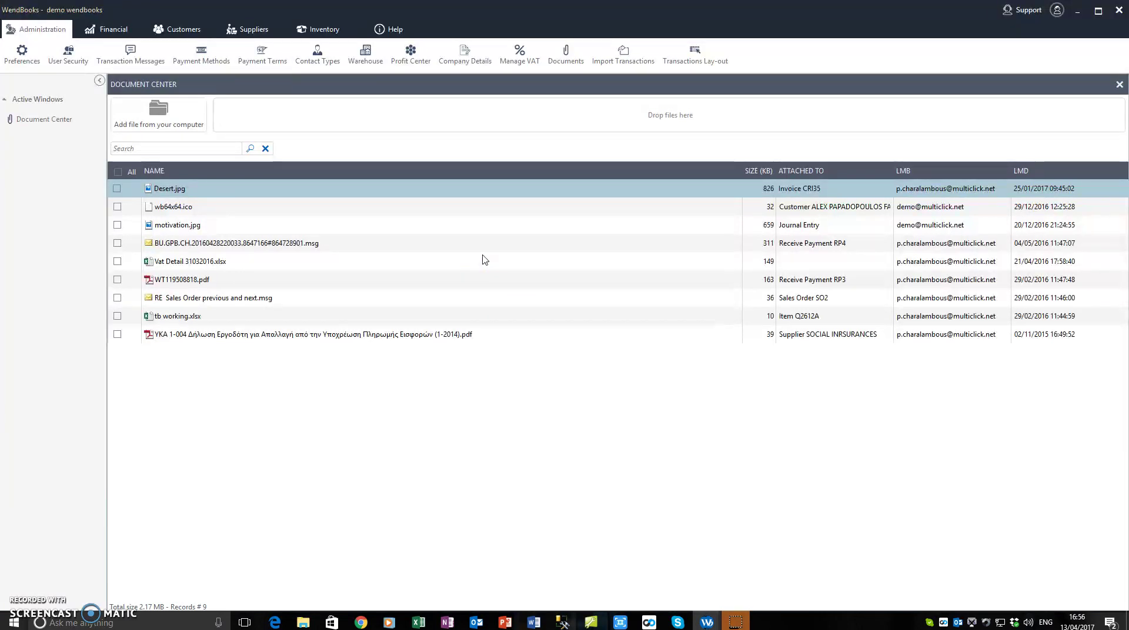
left_click(159, 148)
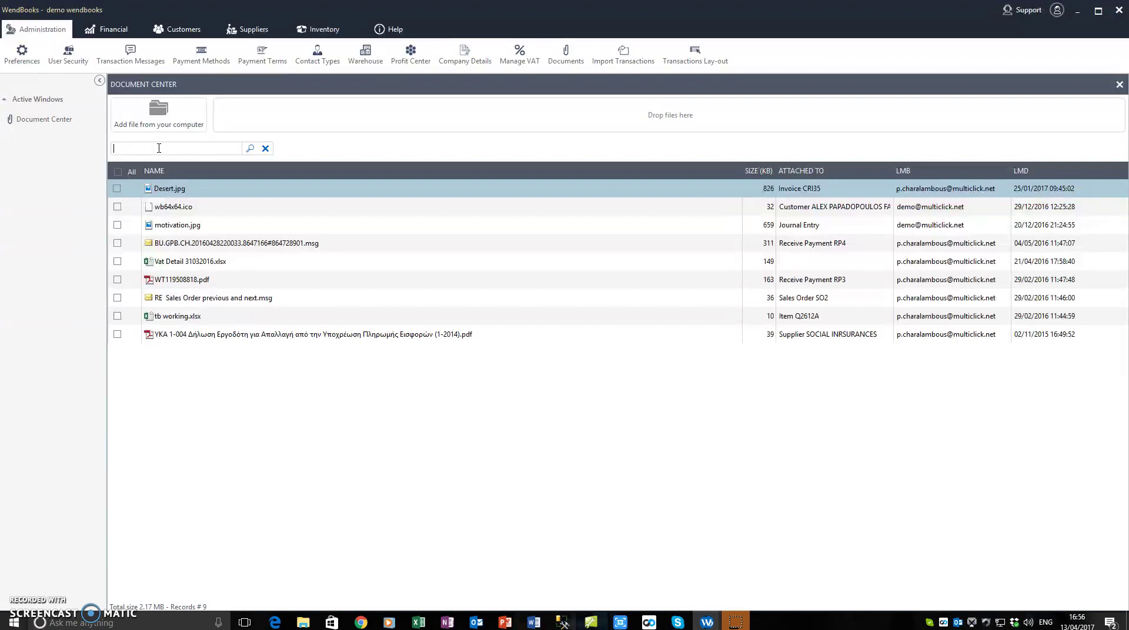
left_click(200, 213)
left_click(202, 201)
left_click(202, 191)
left_click(174, 189)
Step: Select Desert.jpg, wb64x64.ico, motivation.jpg and the first .msg file, and choose to email them with the zip and send option
left_click(118, 188)
left_click(117, 207)
left_click(118, 224)
left_click(118, 243)
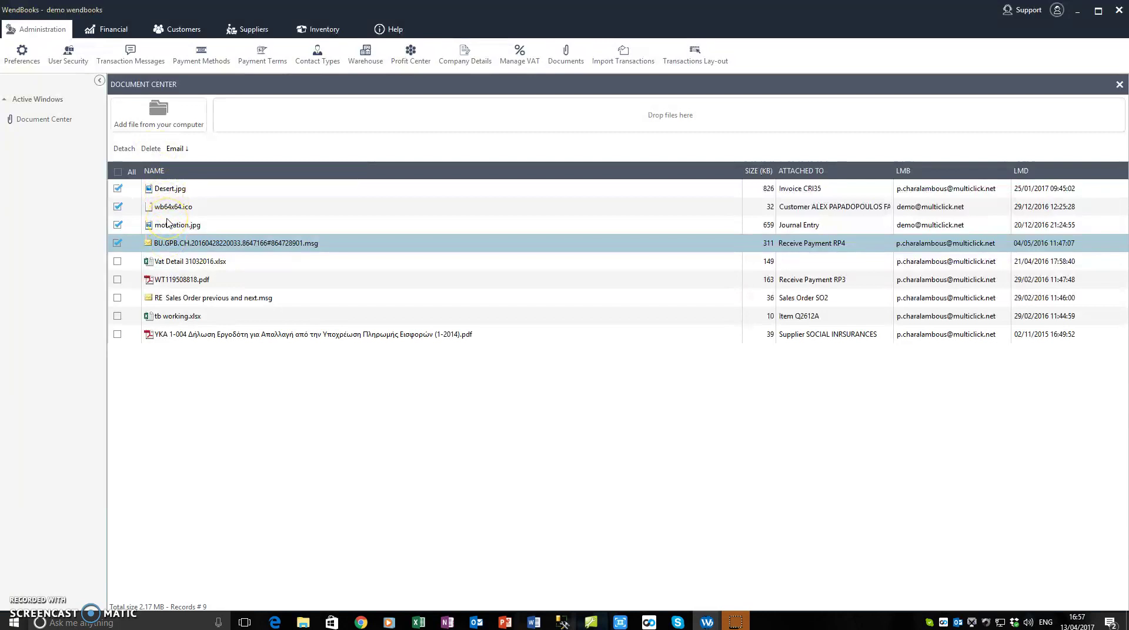
left_click(183, 151)
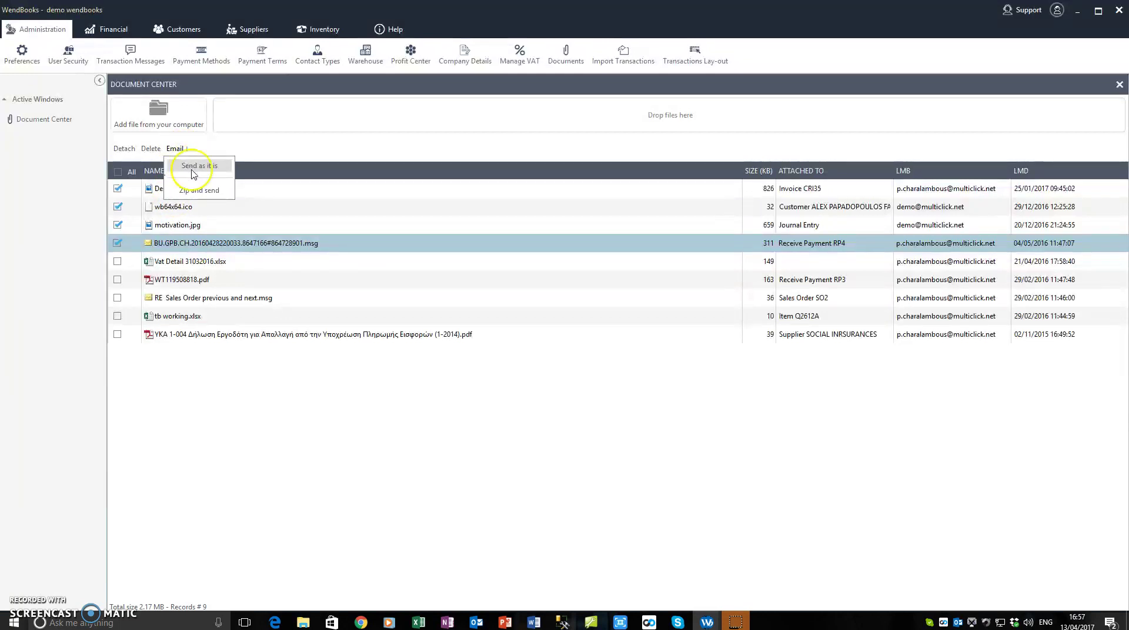
left_click(199, 191)
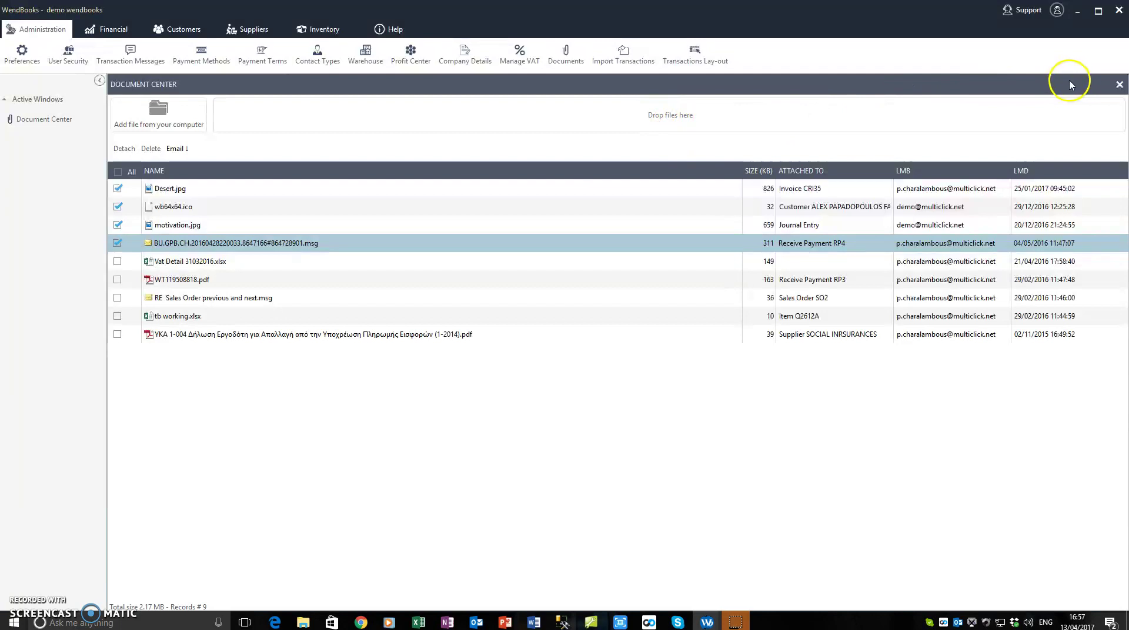
Step: Close the document center, open the transactions layout to review the Invoice Line columns and their visibility, and close it without saving
left_click(1119, 84)
right_click(654, 208)
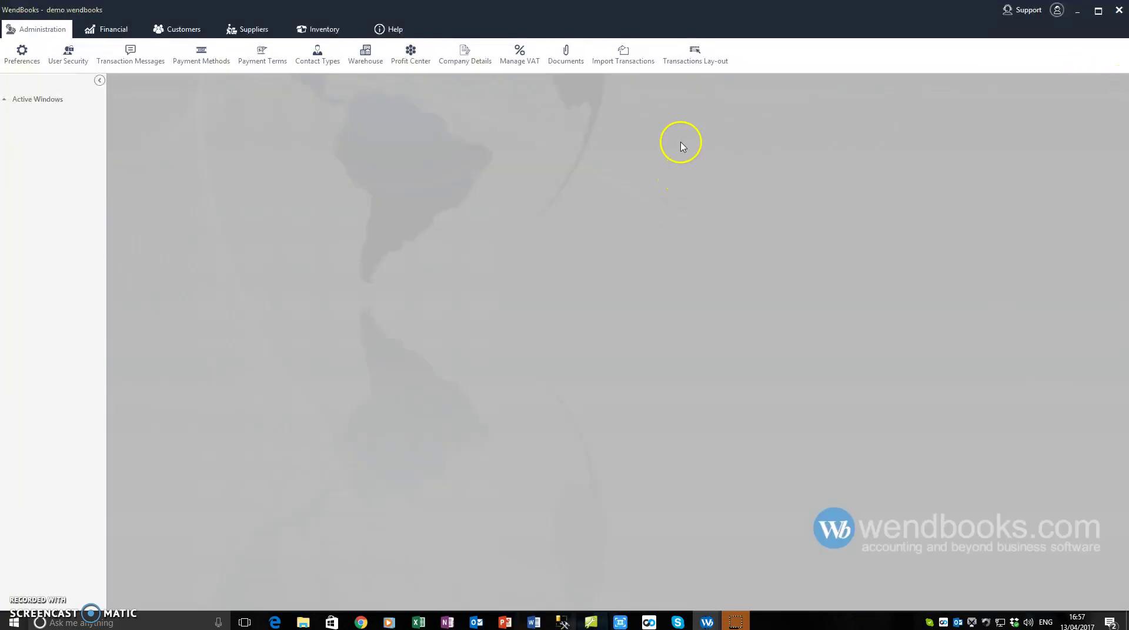
left_click(687, 58)
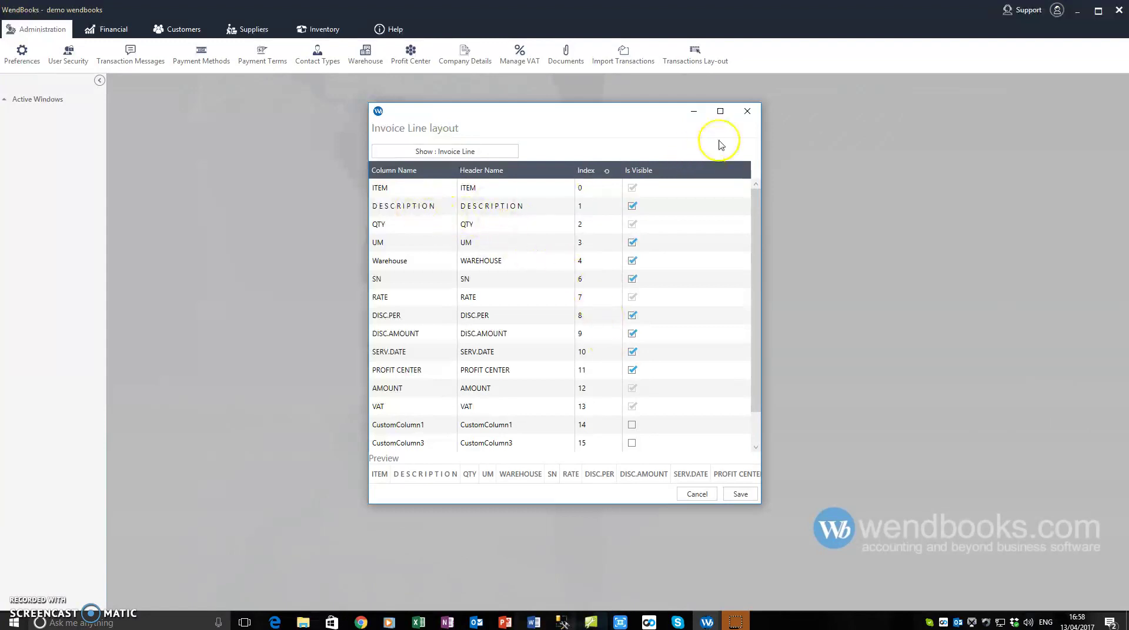
left_click(747, 111)
Step: Open the customer center and start a new invoice to check its line columns
left_click(180, 29)
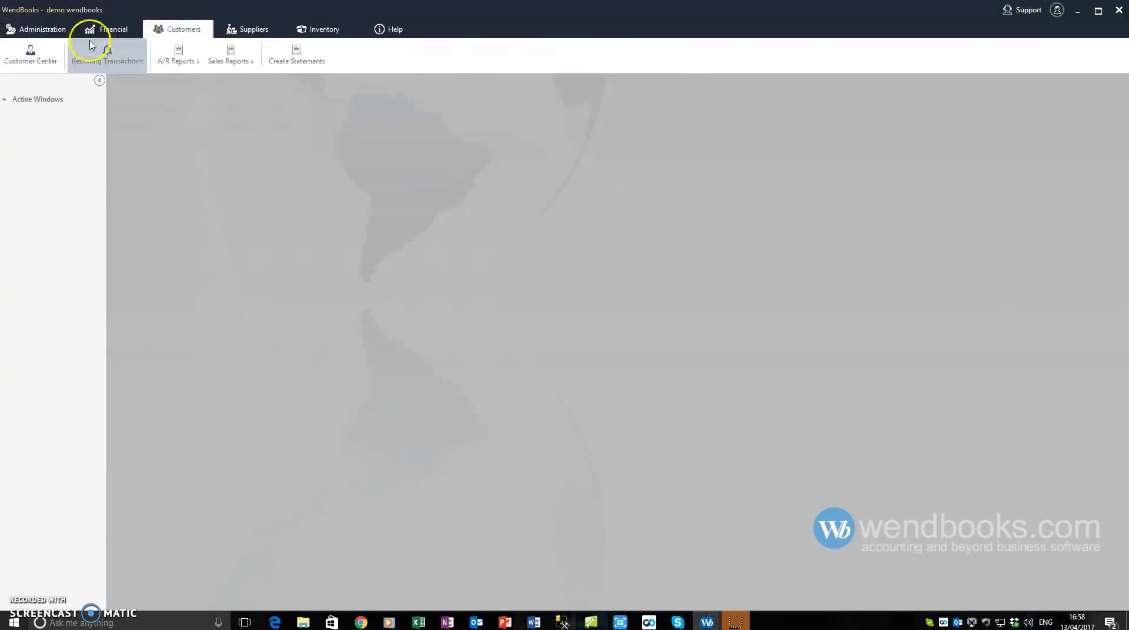
left_click(30, 53)
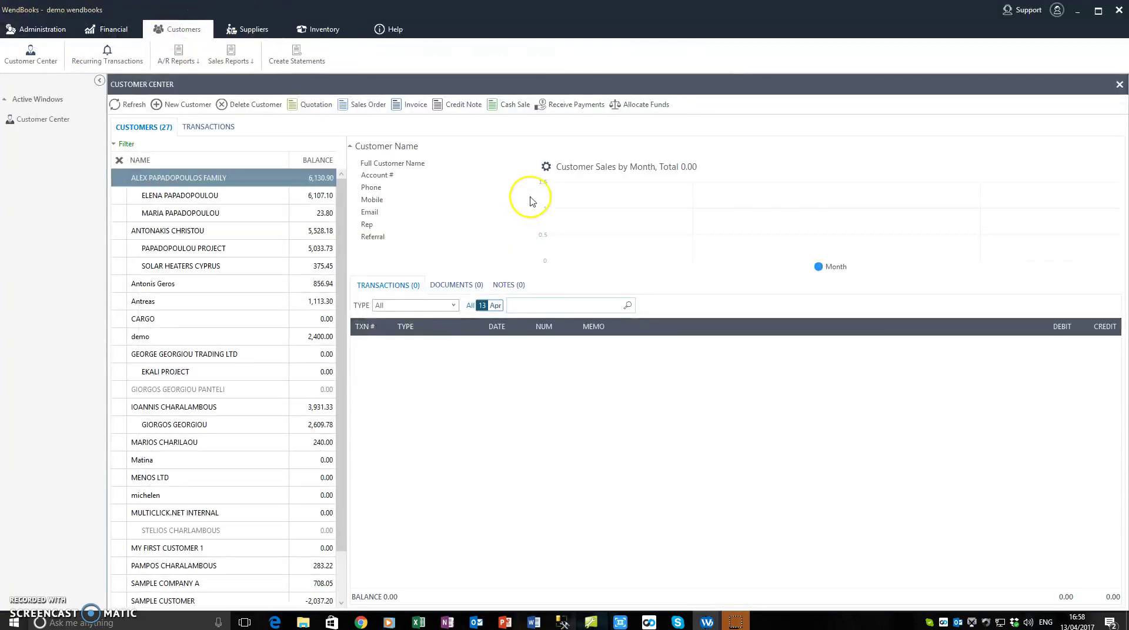
left_click(410, 104)
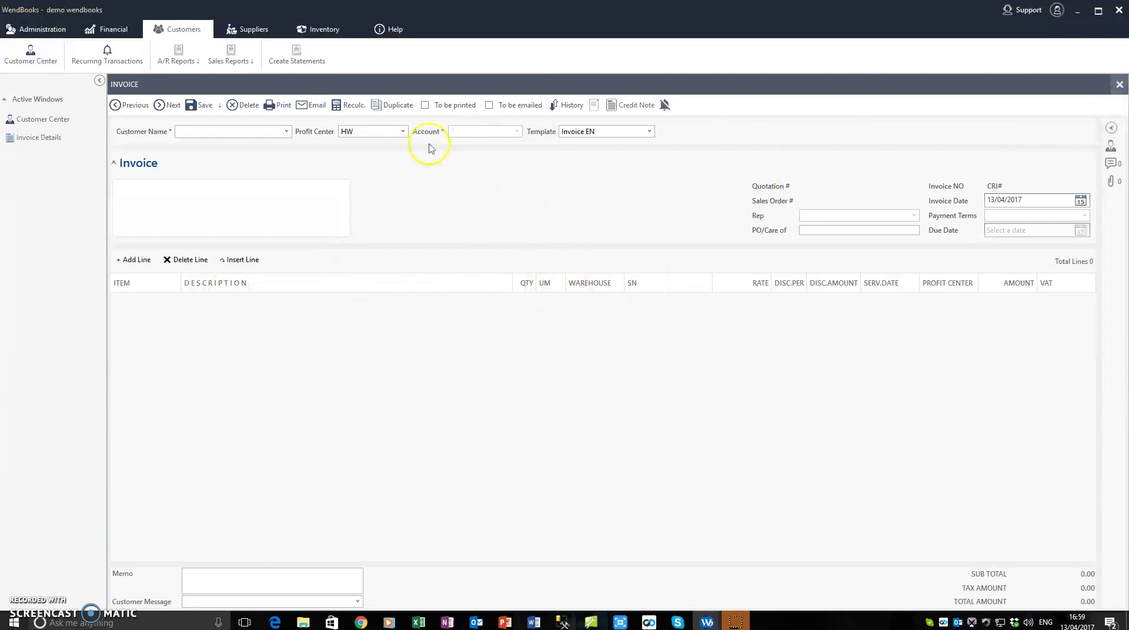
Step: Close the new invoice, open the transactions layout and view which transaction line types can be customized, keeping Invoice Line
key("Escape")
left_click(39, 30)
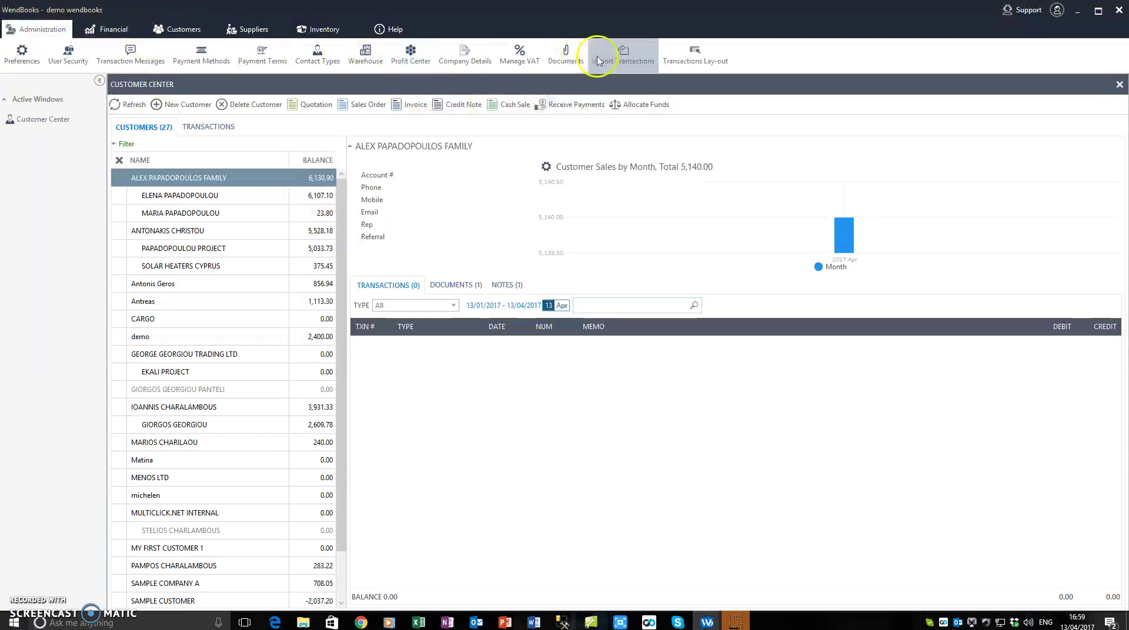
left_click(695, 55)
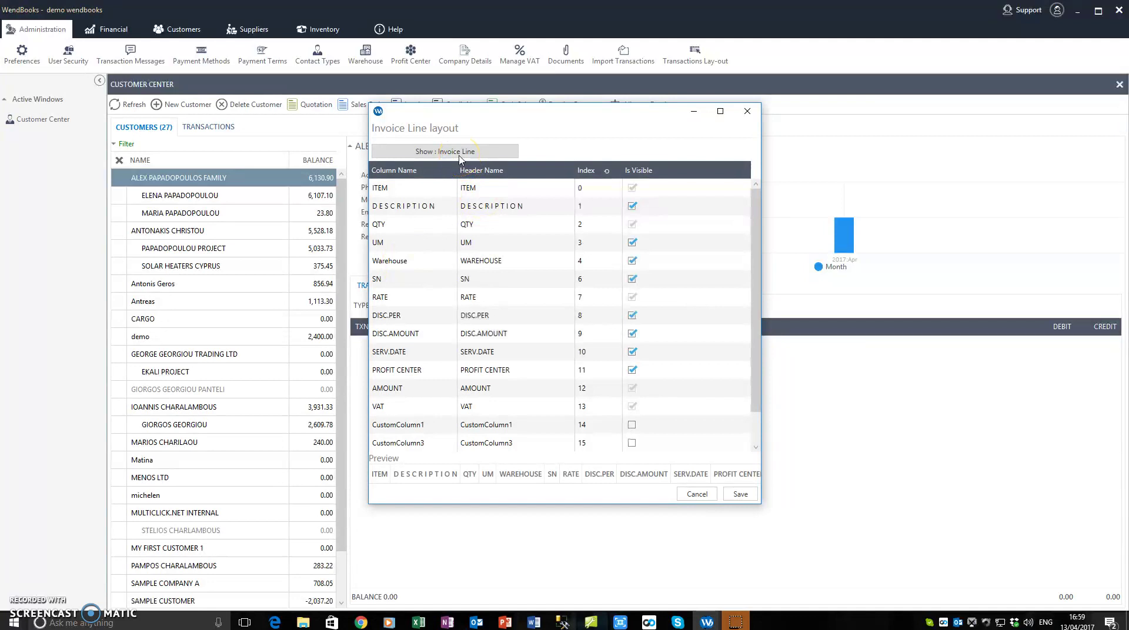
left_click(460, 158)
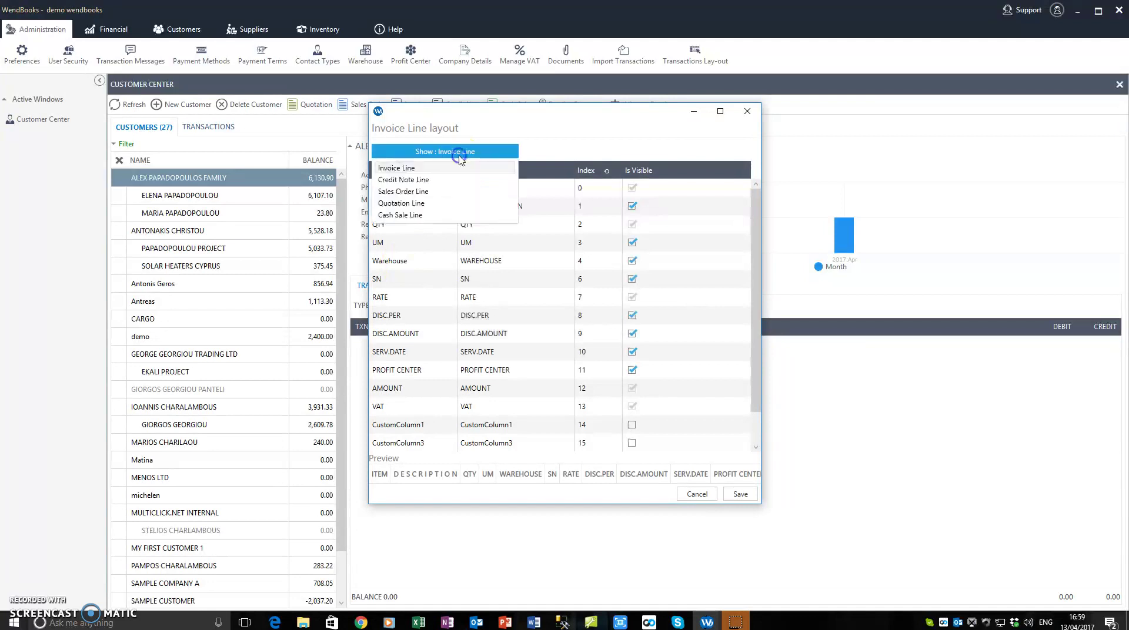
left_click(562, 149)
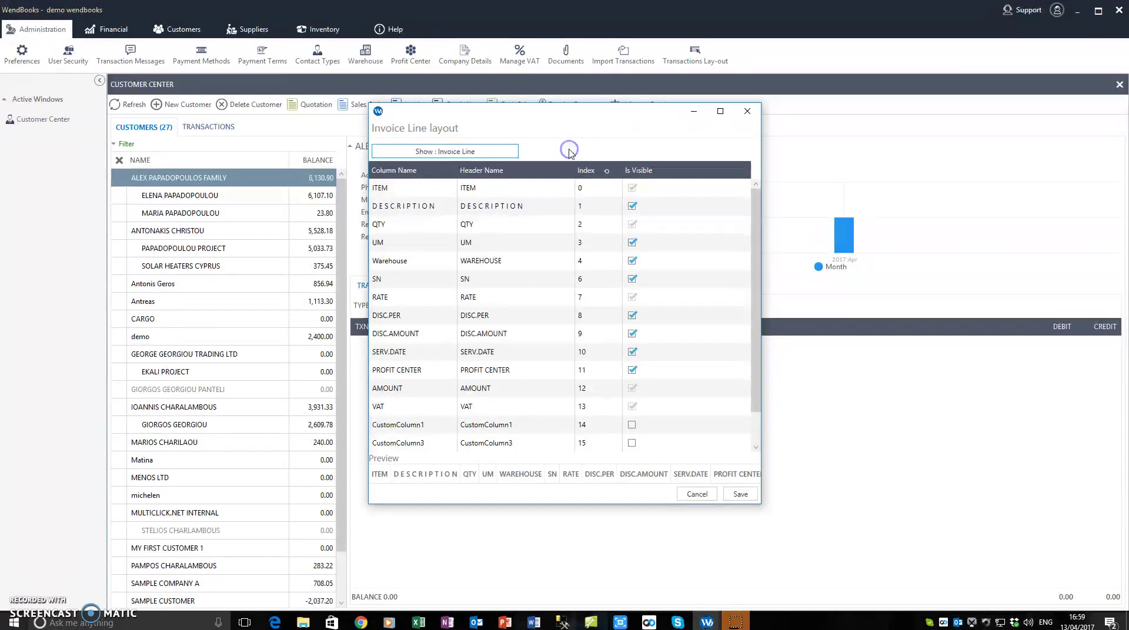
Step: In the Invoice Line layout, set the ITEM column's index to 1 and the DESCRIPTION column's index to 0
left_click(587, 189)
left_click(590, 189)
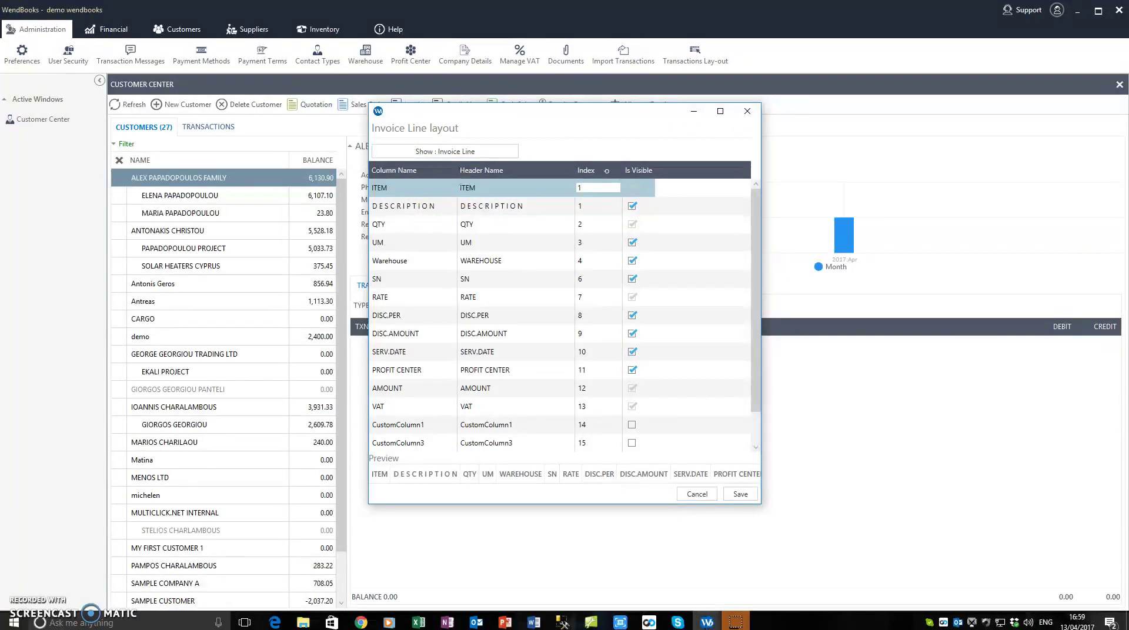
left_click(588, 202)
left_click(591, 207)
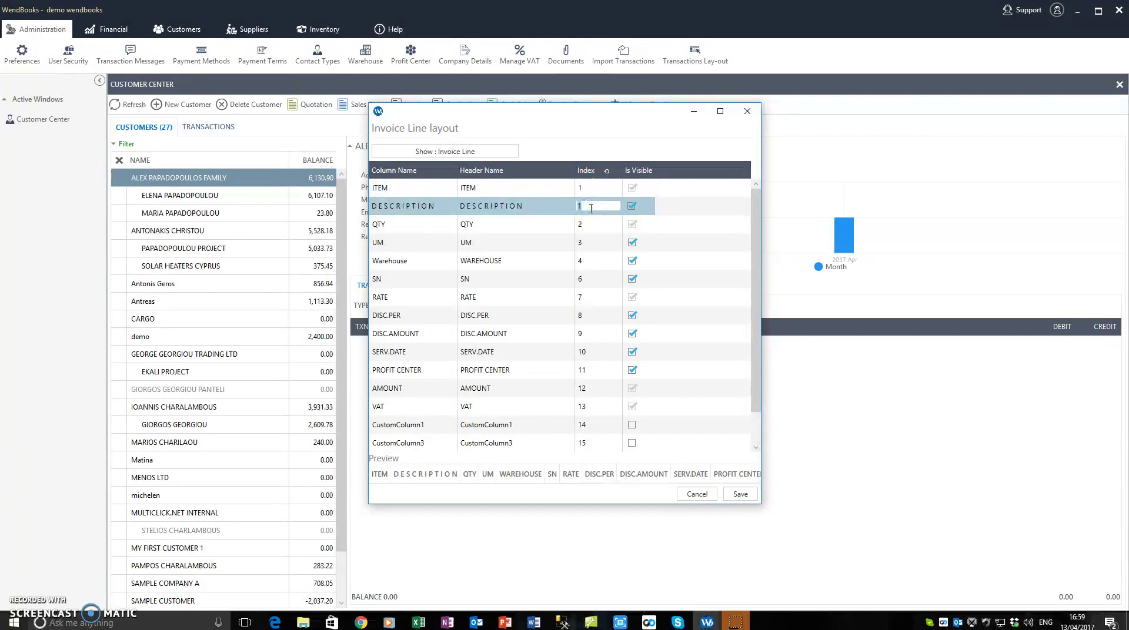
Step: Hide the SN column in the Invoice Line layout, save the layout and close it
left_click(411, 279)
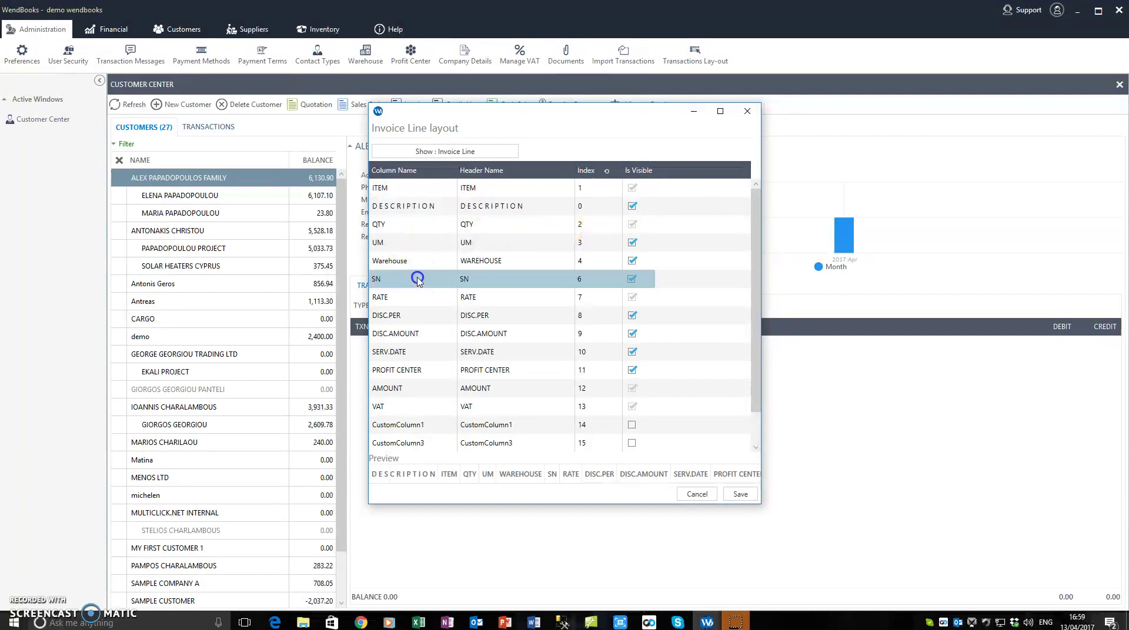
left_click(633, 282)
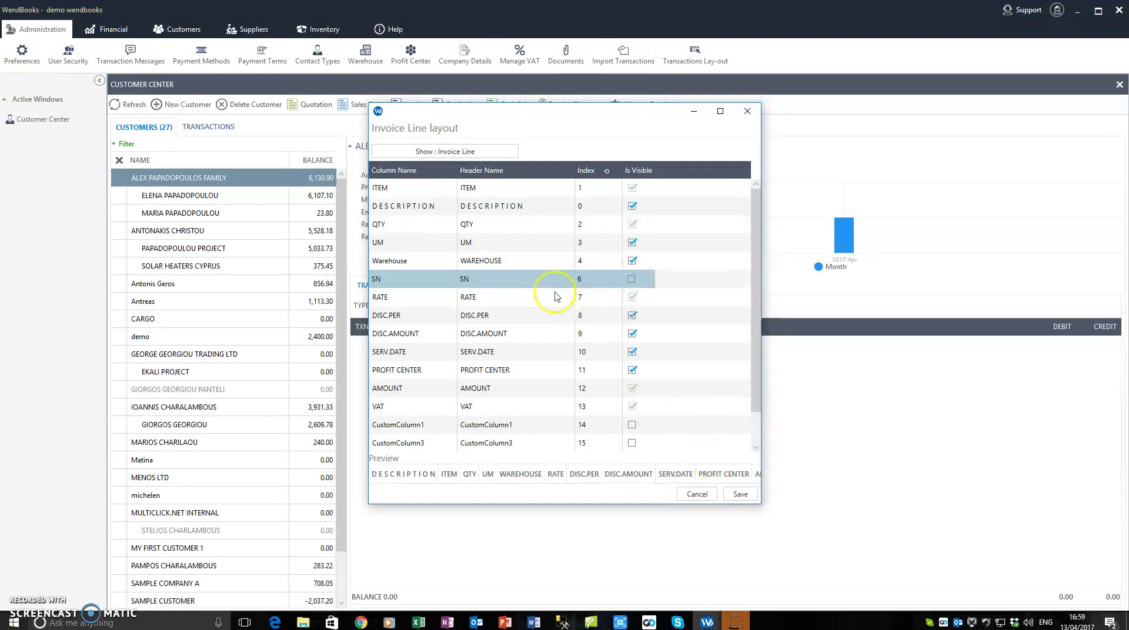
left_click(515, 262)
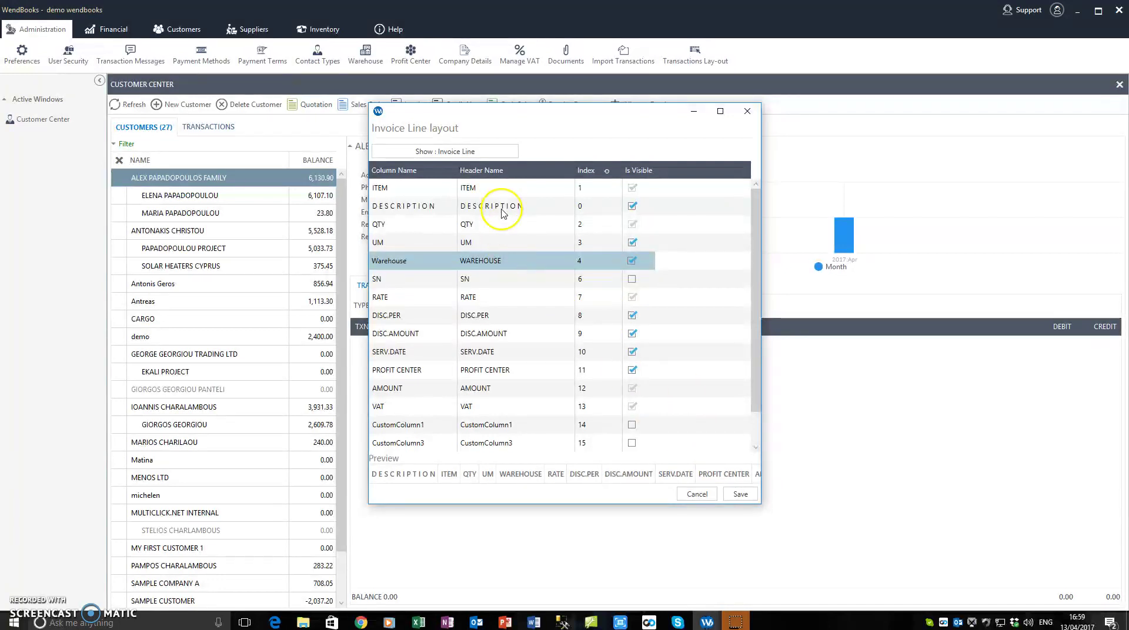
left_click(739, 494)
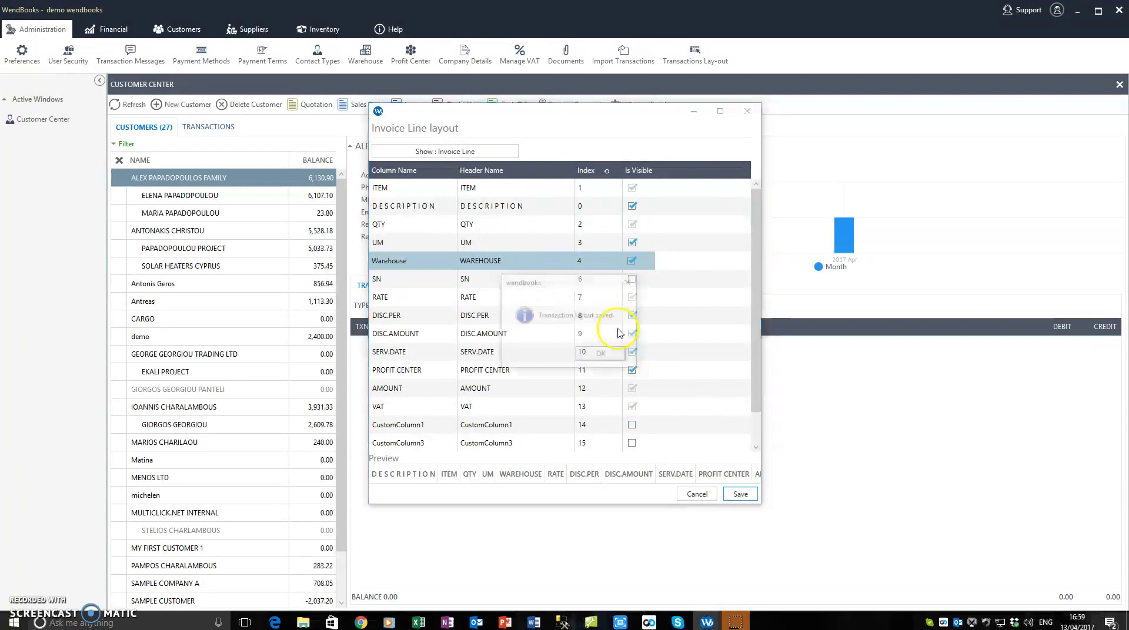
left_click(605, 356)
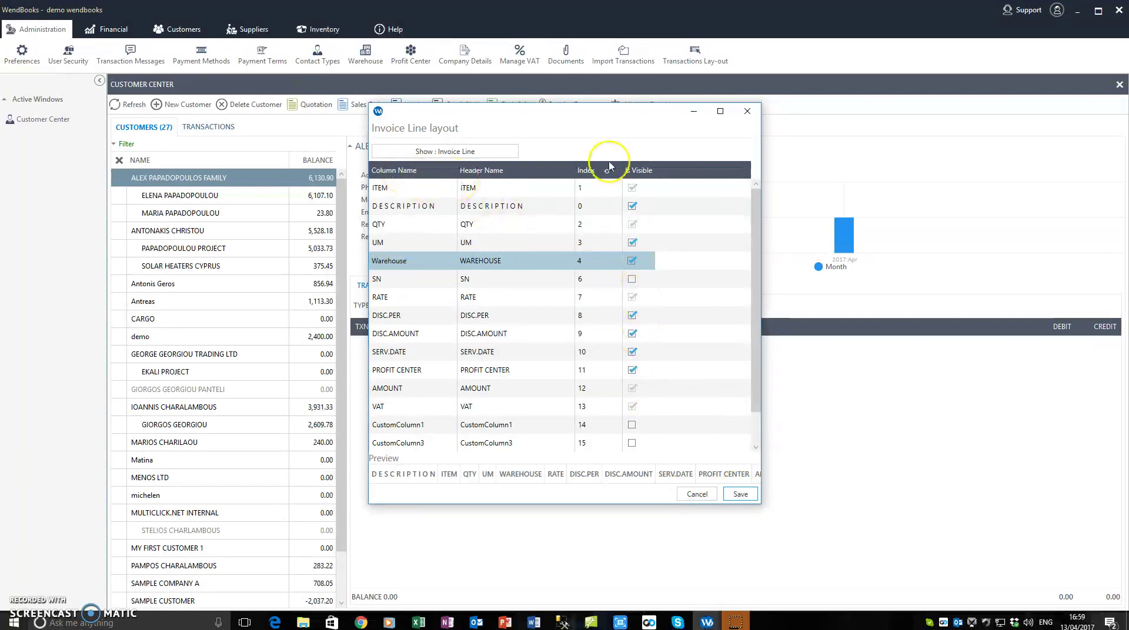
left_click(747, 111)
Step: Start a new invoice, add a line for My Sample Stock Item 1, and close the invoice without saving
left_click(398, 105)
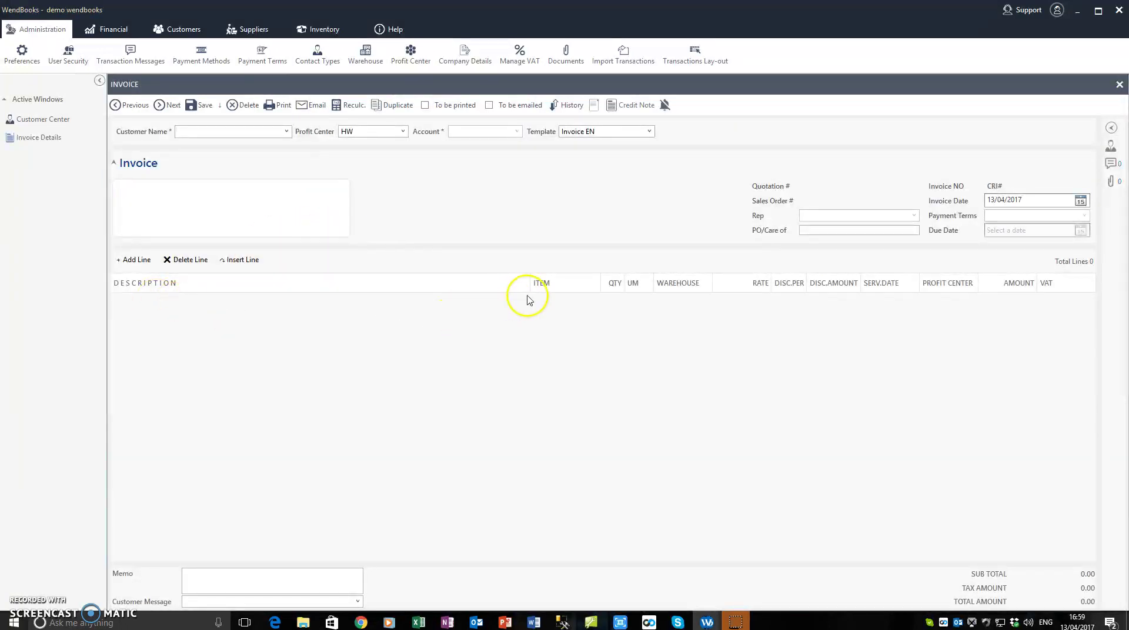
left_click(136, 260)
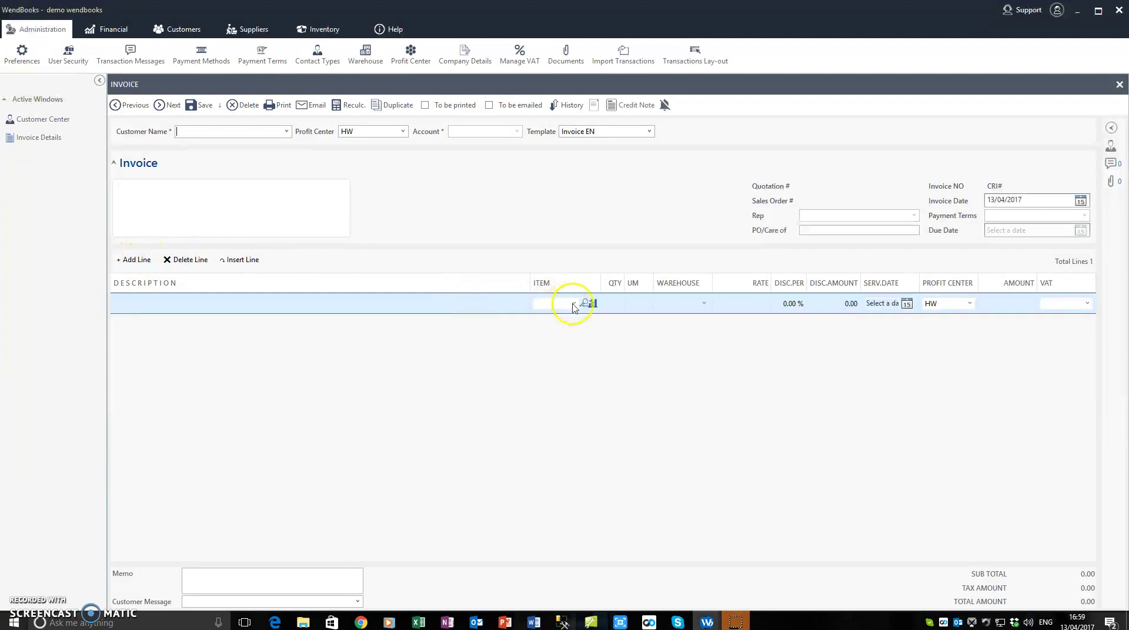
left_click(573, 305)
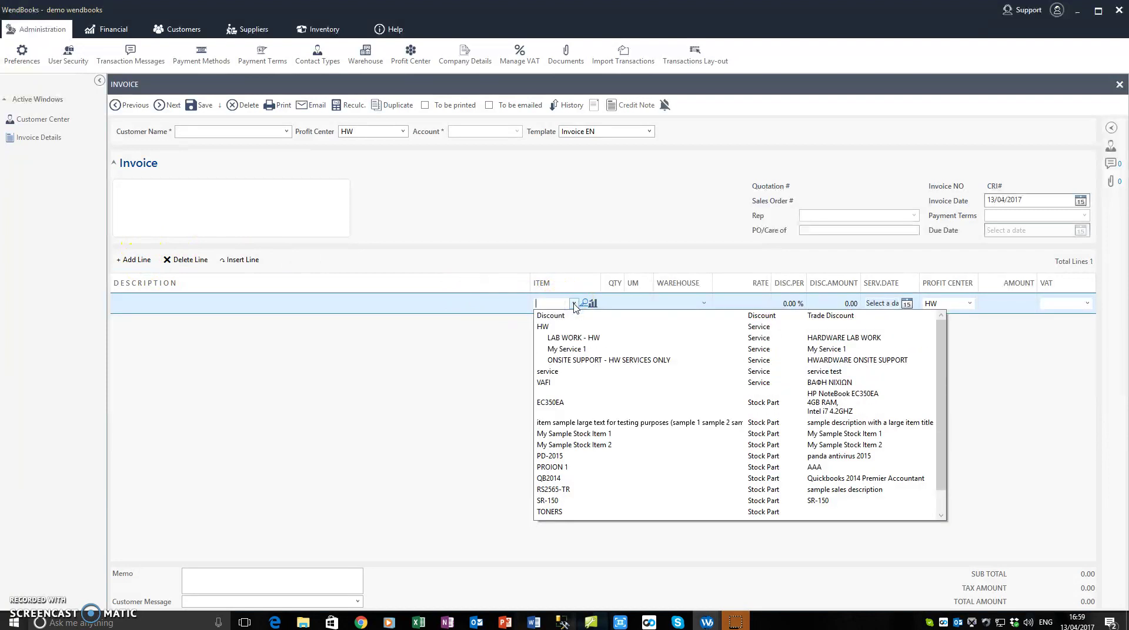
left_click(563, 435)
left_click(281, 199)
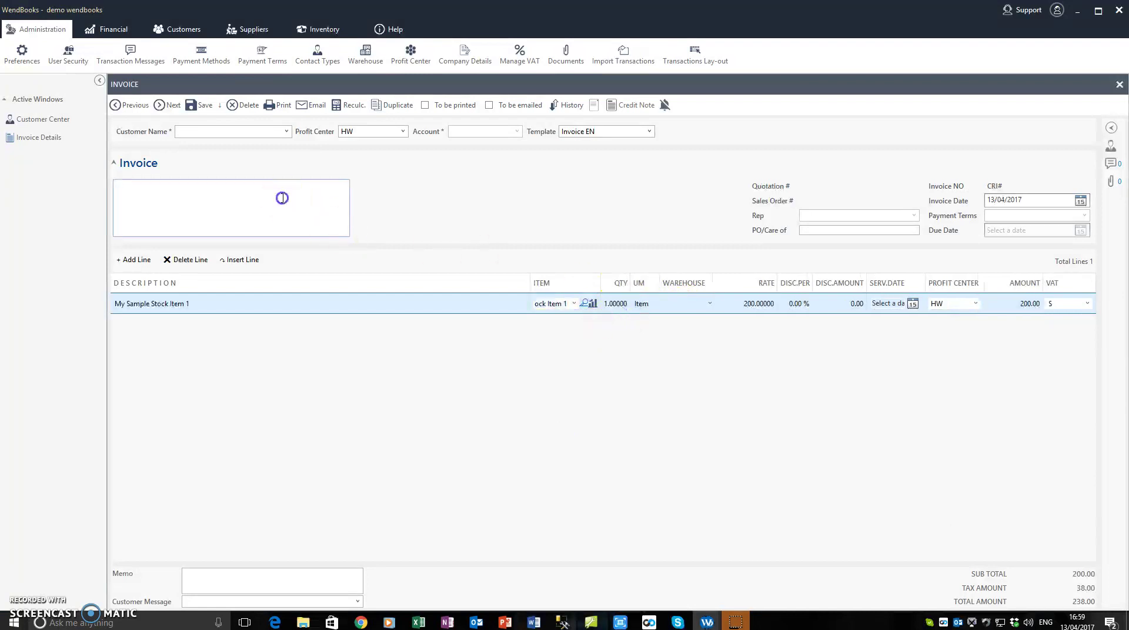
left_click(1119, 84)
left_click(573, 355)
Step: Reopen the Invoice Line layout and set the ITEM column's index to 0 and the DESCRIPTION column's index to 1
left_click(684, 65)
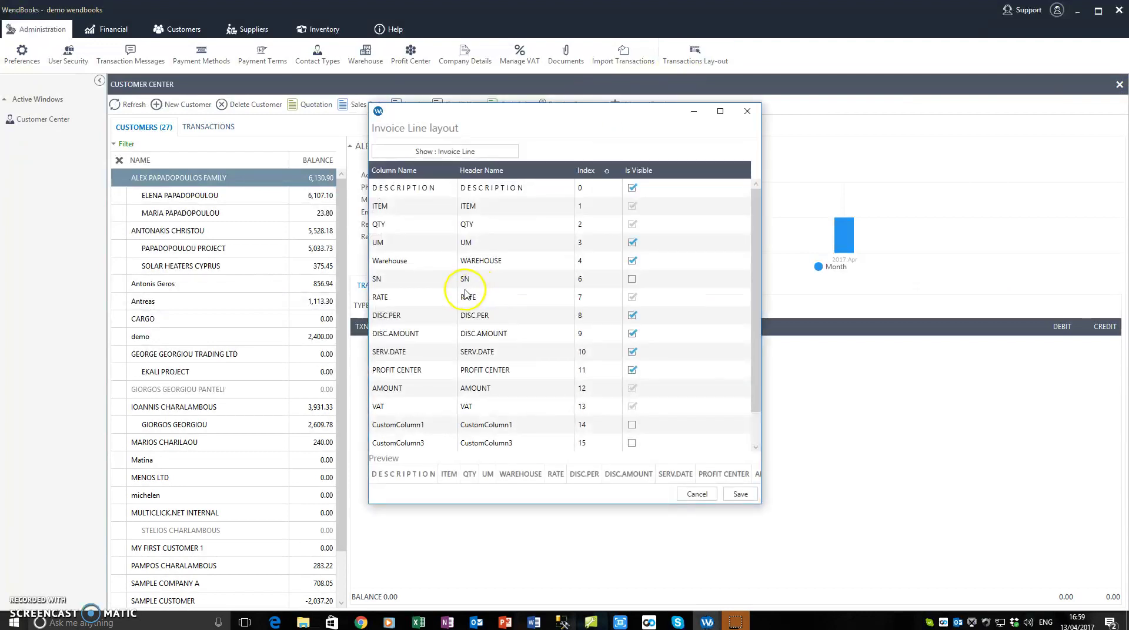
left_click(586, 206)
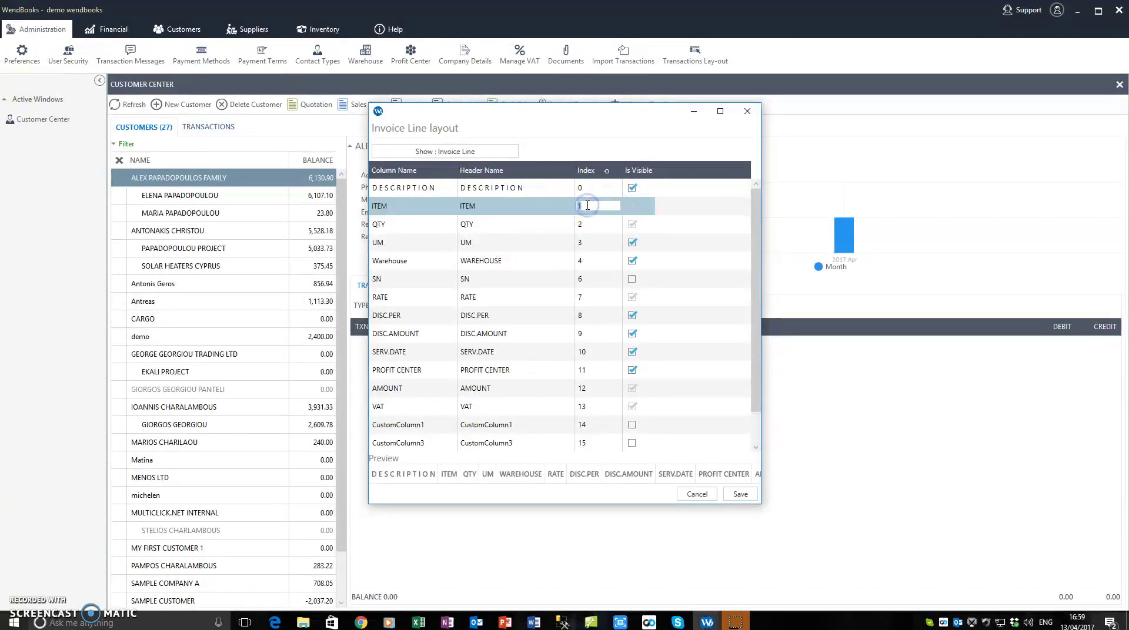
left_click(588, 188)
type("1")
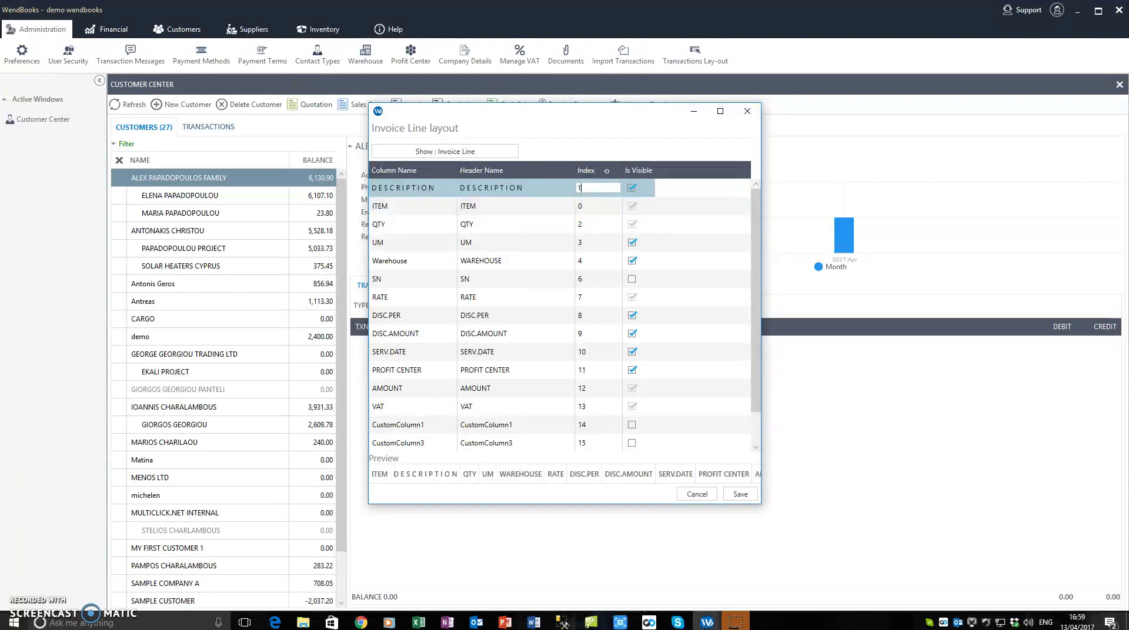
left_click(591, 242)
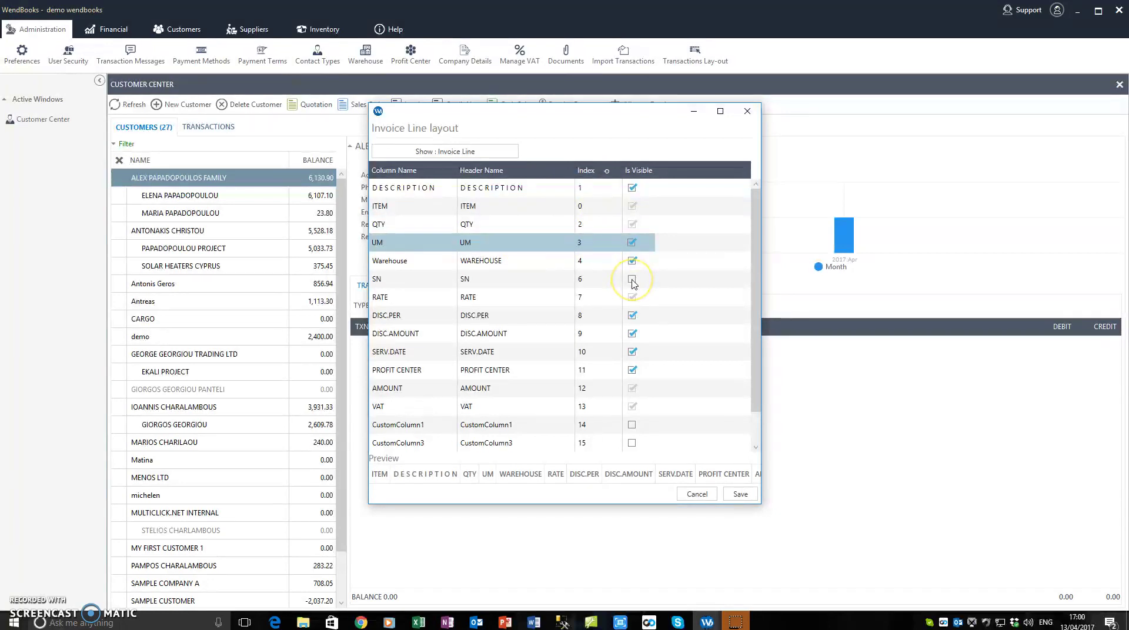
Step: Make the SN column visible in the Invoice Line layout, save the layout and close it
left_click(632, 280)
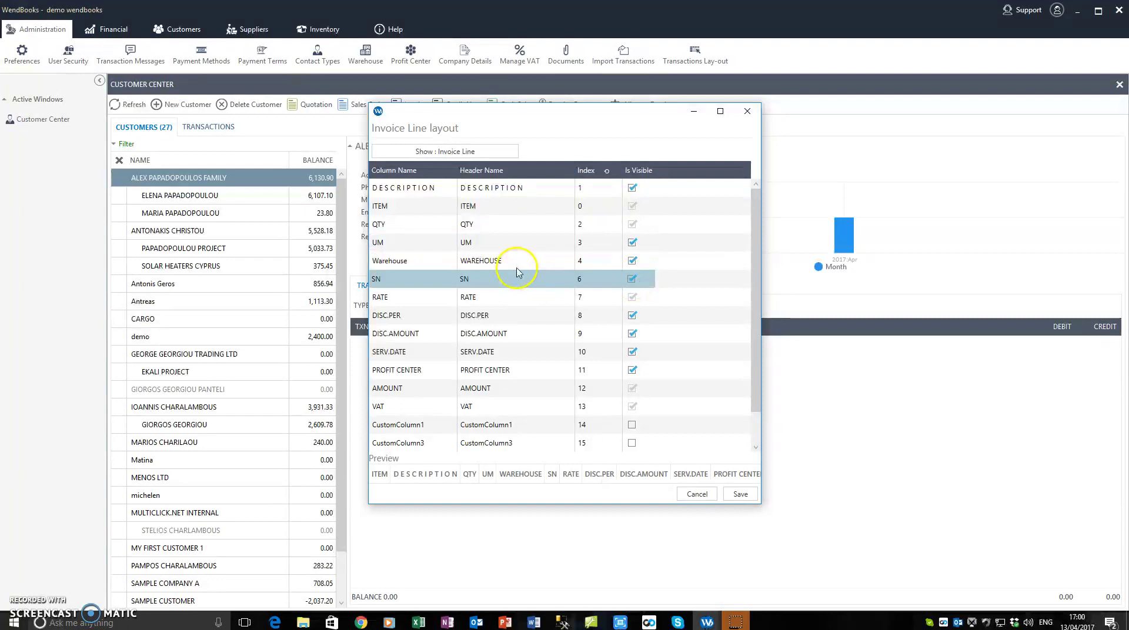
left_click(738, 494)
left_click(601, 354)
left_click(747, 112)
Step: Check the line columns in a new invoice with an empty line added, then close the invoice unsaved and the customer center
left_click(398, 105)
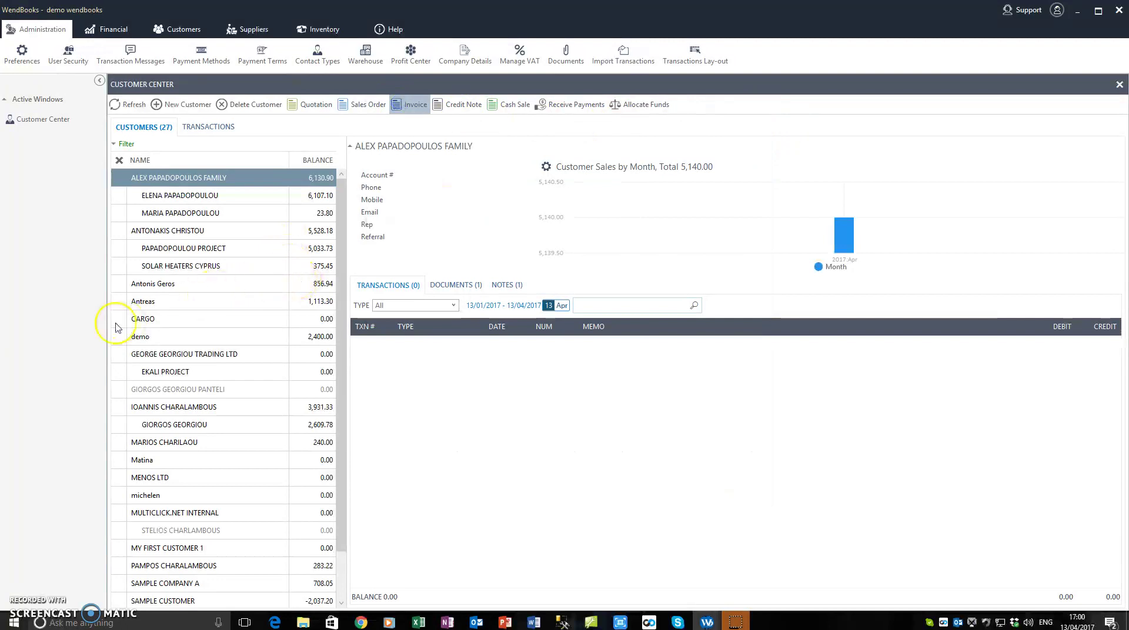
left_click(134, 259)
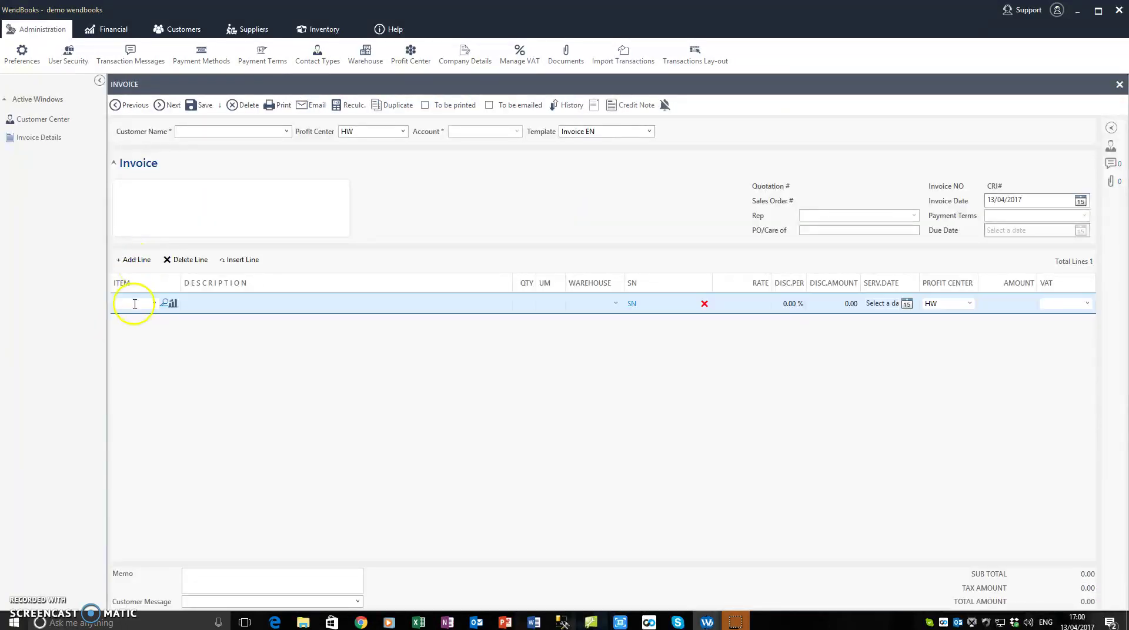
left_click(216, 228)
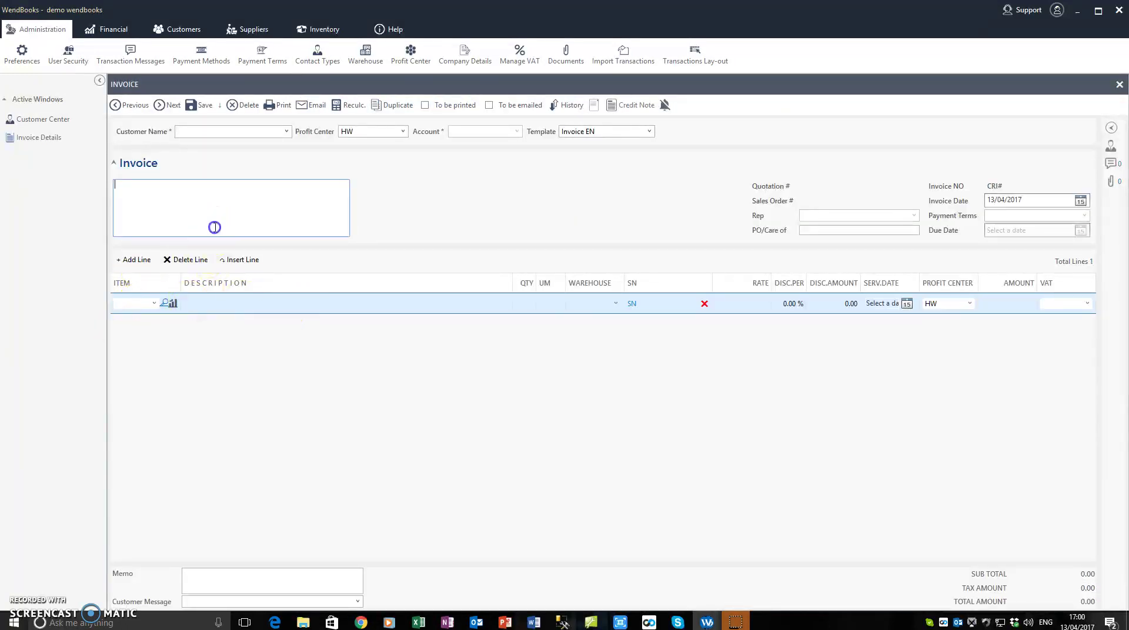
left_click(1119, 88)
left_click(575, 353)
key("Escape")
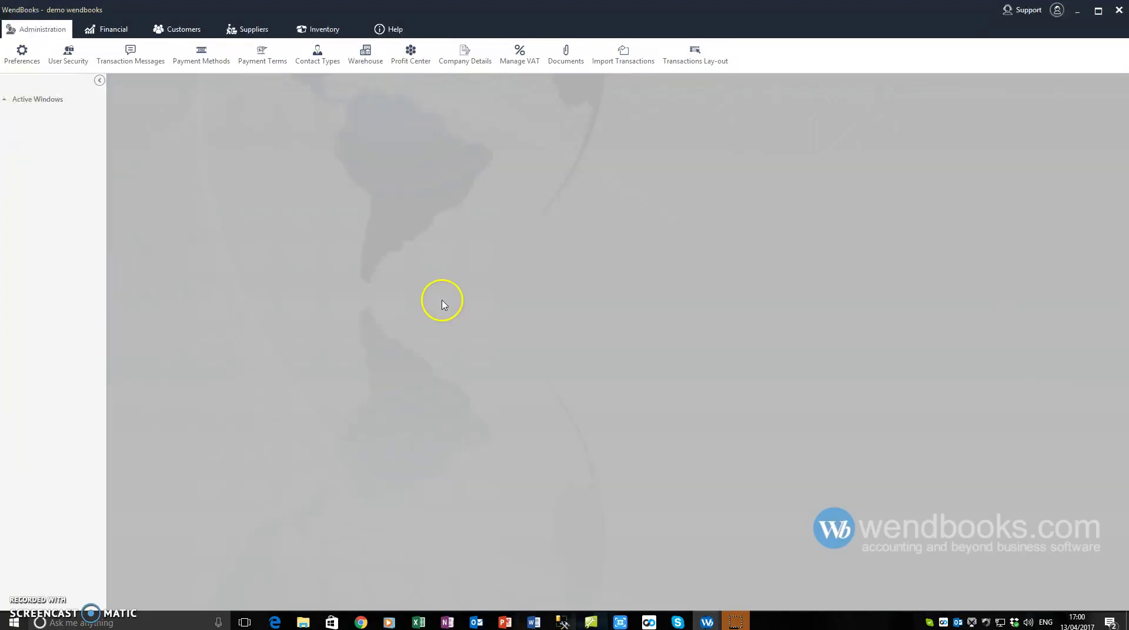